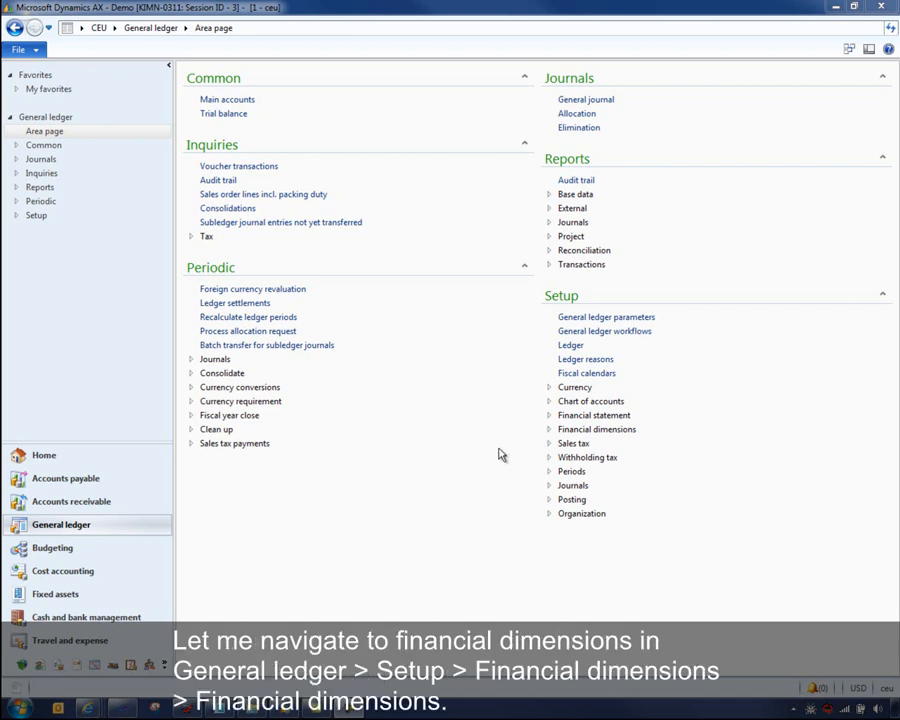
Open the Financial dimensions form from the General ledger setup and enlarge its window to fit the whole dimension list
{"action": "left_click", "coordinate": [548, 430]}
{"action": "left_click", "coordinate": [580, 444]}
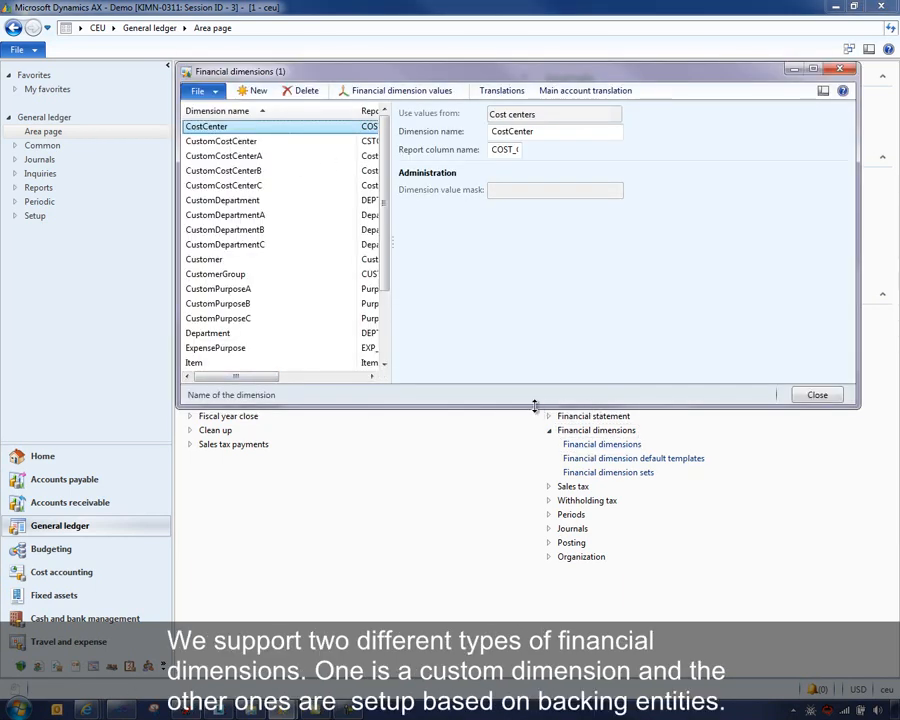
{"action": "left_click_drag", "start_coordinate": [534, 406], "coordinate": [523, 570]}
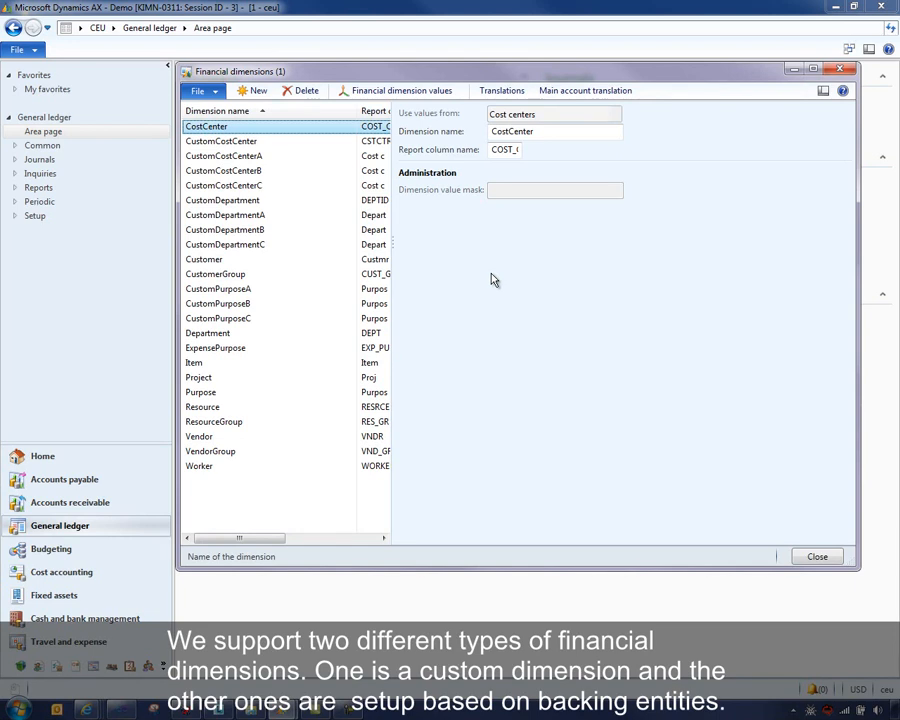
Create a new custom financial dimension named Region, leaving its report column name and value mask empty
{"action": "left_click", "coordinate": [250, 90]}
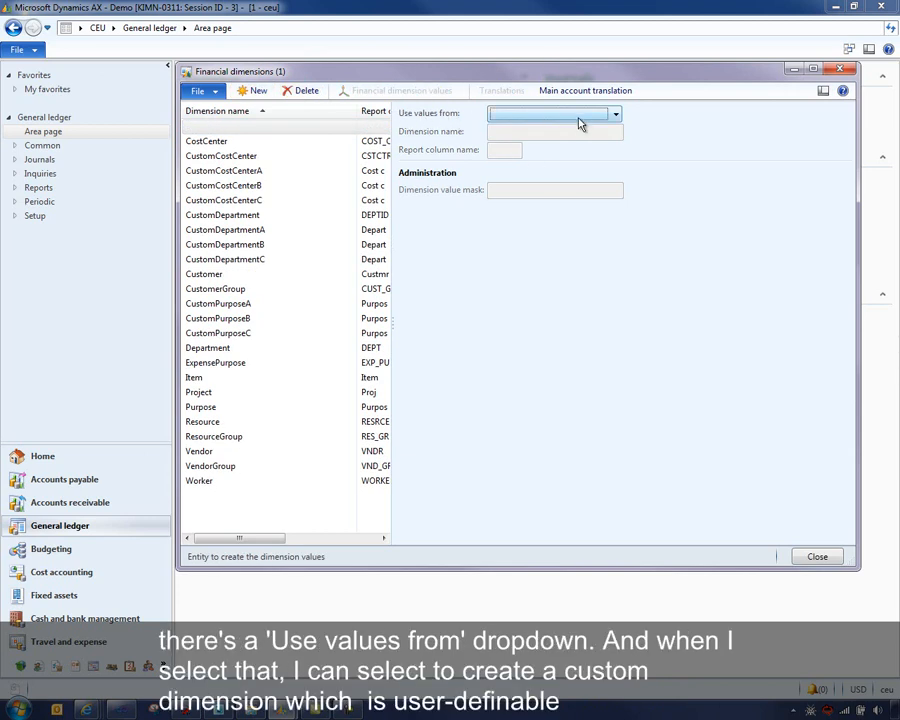
{"action": "left_click", "coordinate": [615, 117]}
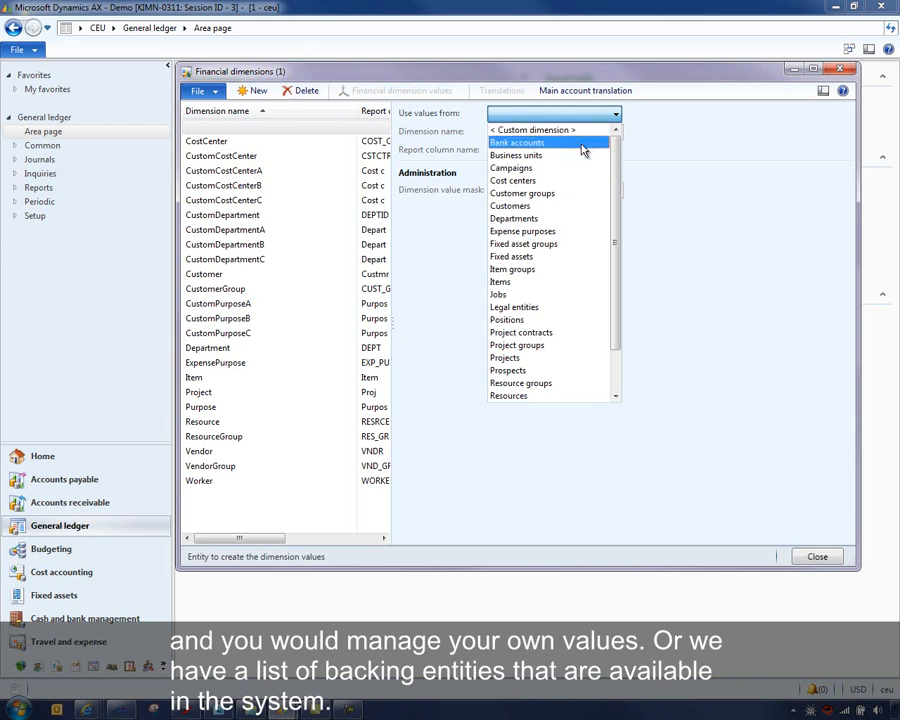
{"action": "left_click", "coordinate": [615, 396]}
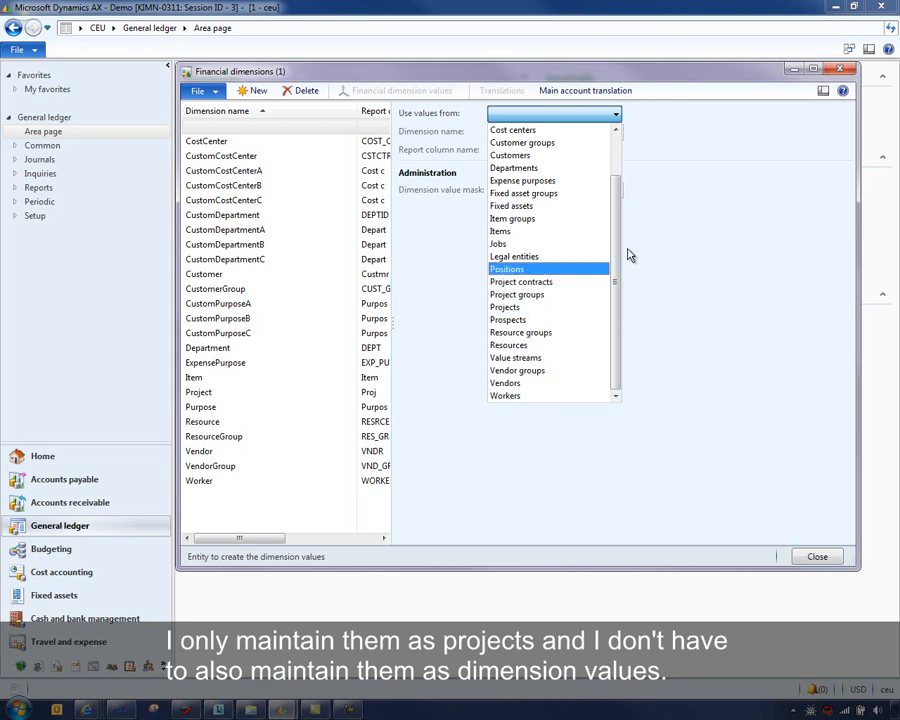
{"action": "left_click_drag", "start_coordinate": [620, 257], "coordinate": [599, 155]}
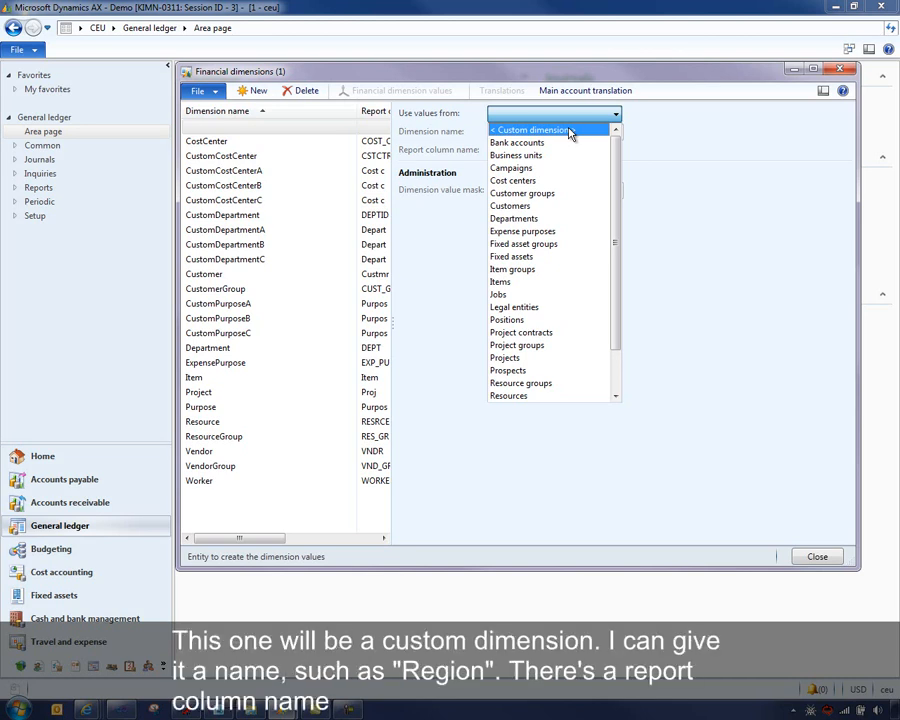
{"action": "left_click", "coordinate": [570, 133]}
{"action": "left_click", "coordinate": [532, 134]}
{"action": "type", "text": "Region"}
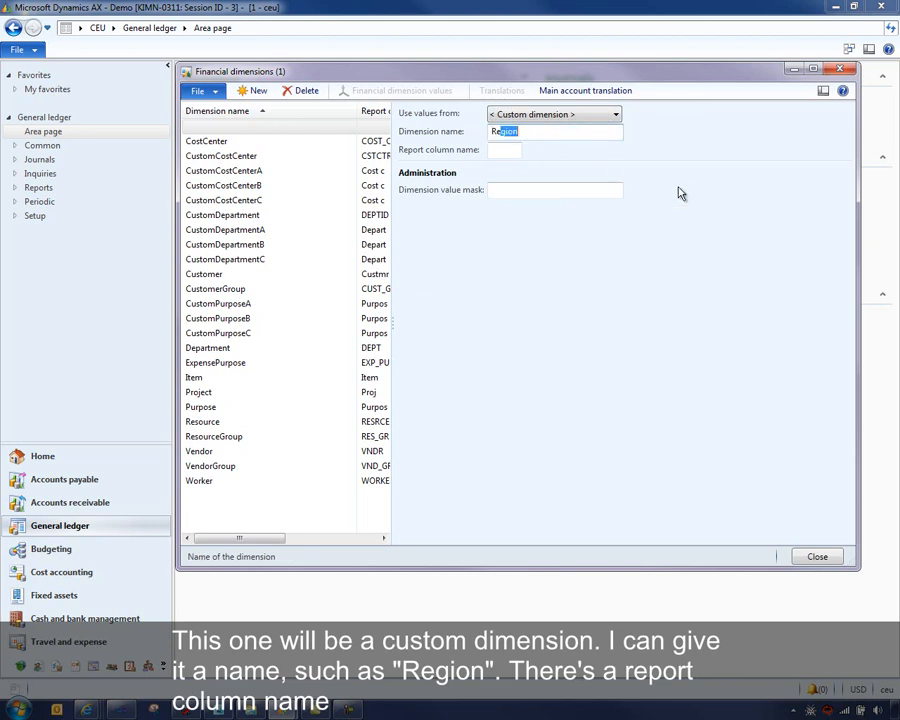
{"action": "key", "text": "Tab"}
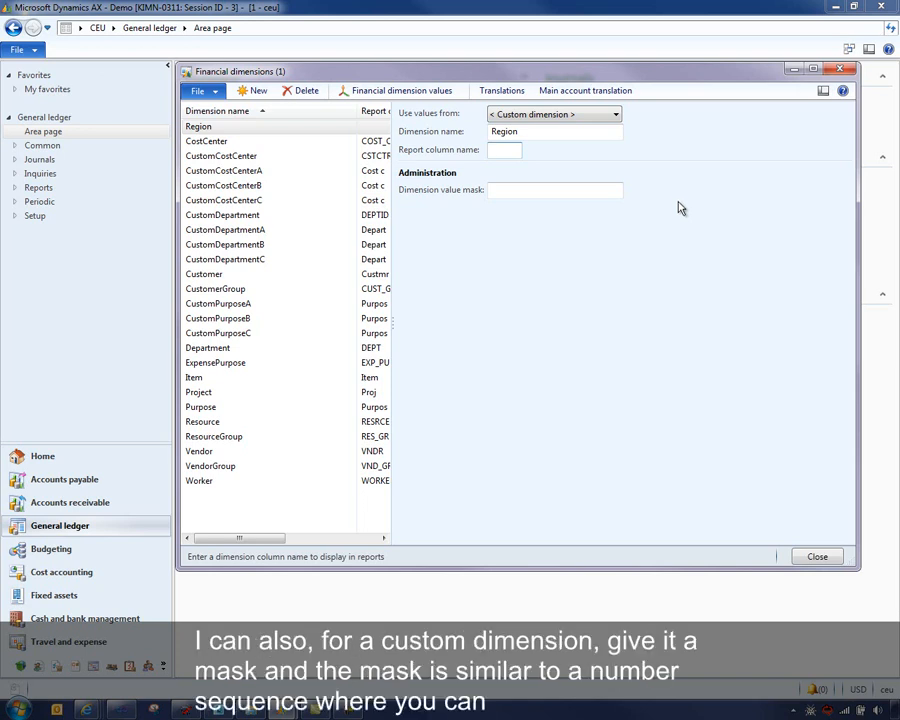
{"action": "key", "text": "Tab"}
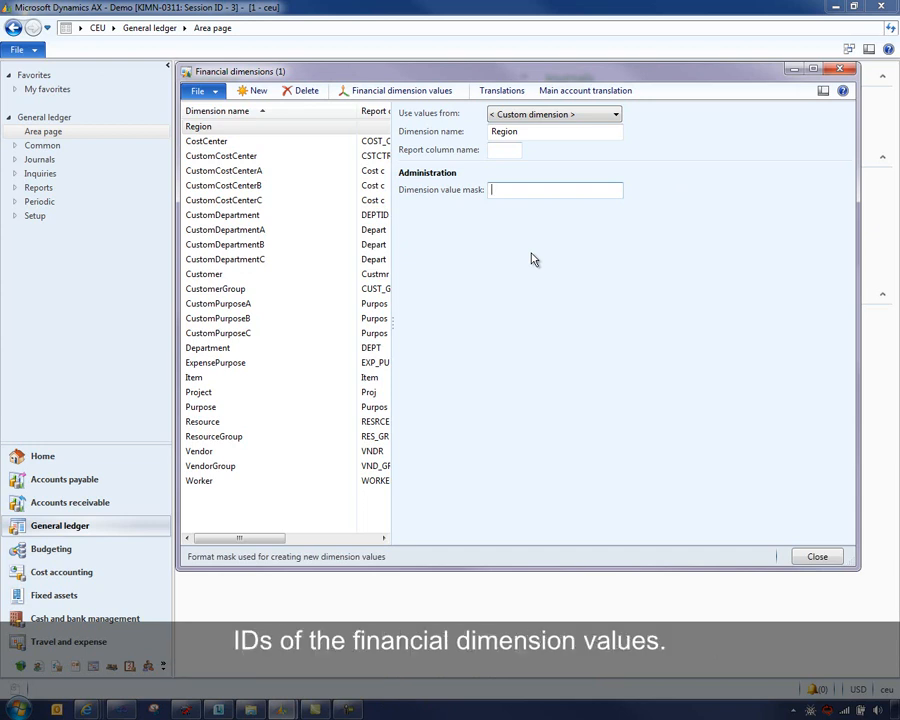
Add the dimension value Region 1 with the description Region 1 to the Region dimension, leaving total calculation off
{"action": "left_click", "coordinate": [398, 90]}
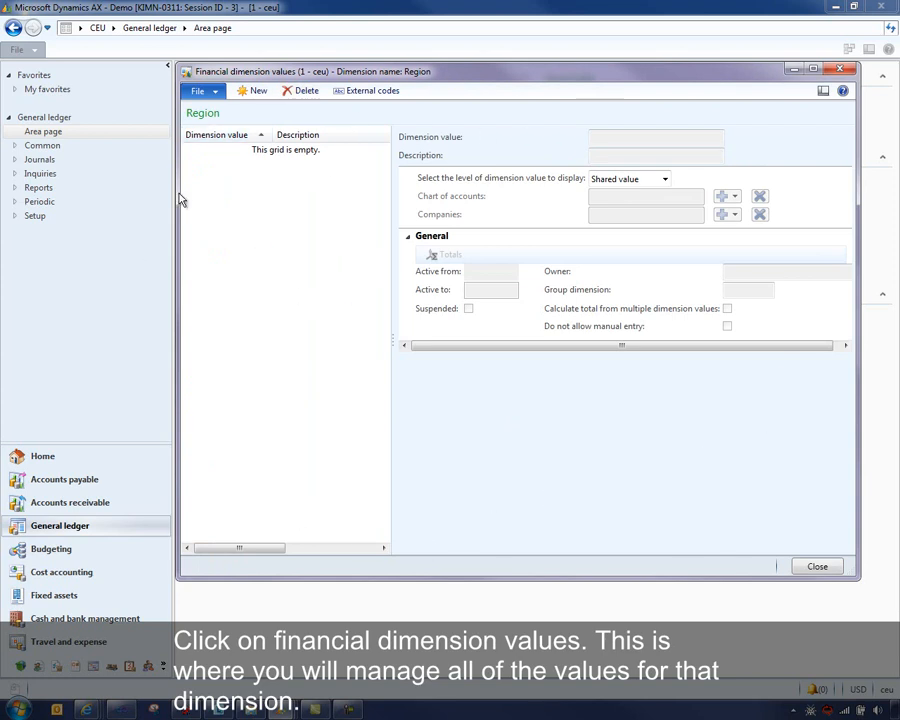
{"action": "left_click", "coordinate": [256, 90]}
{"action": "type", "text": "REgion"}
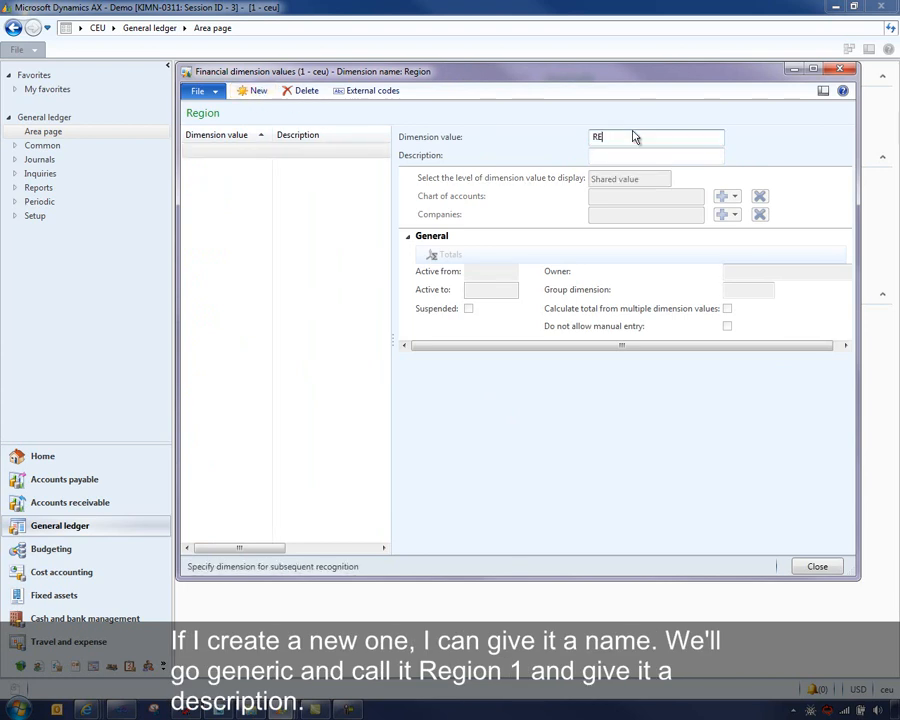
{"action": "key", "text": "BackSpace"}
{"action": "key", "text": "BackSpace"}
{"action": "key", "text": "BackSpace"}
{"action": "key", "text": "BackSpace"}
{"action": "key", "text": "BackSpace"}
{"action": "type", "text": "egion 1"}
{"action": "key", "text": "Tab"}
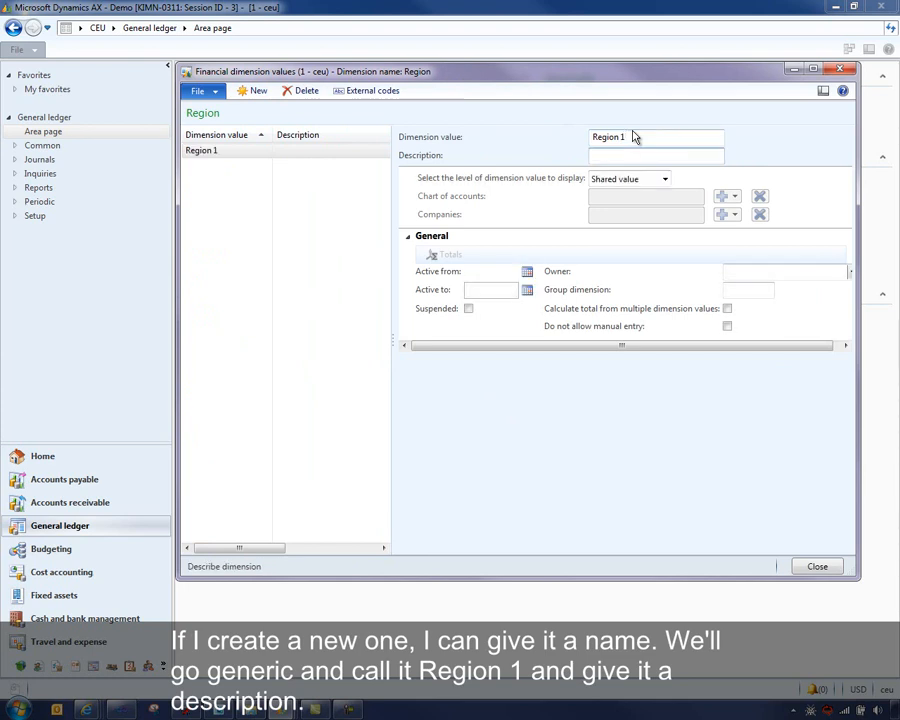
{"action": "type", "text": "Region 1"}
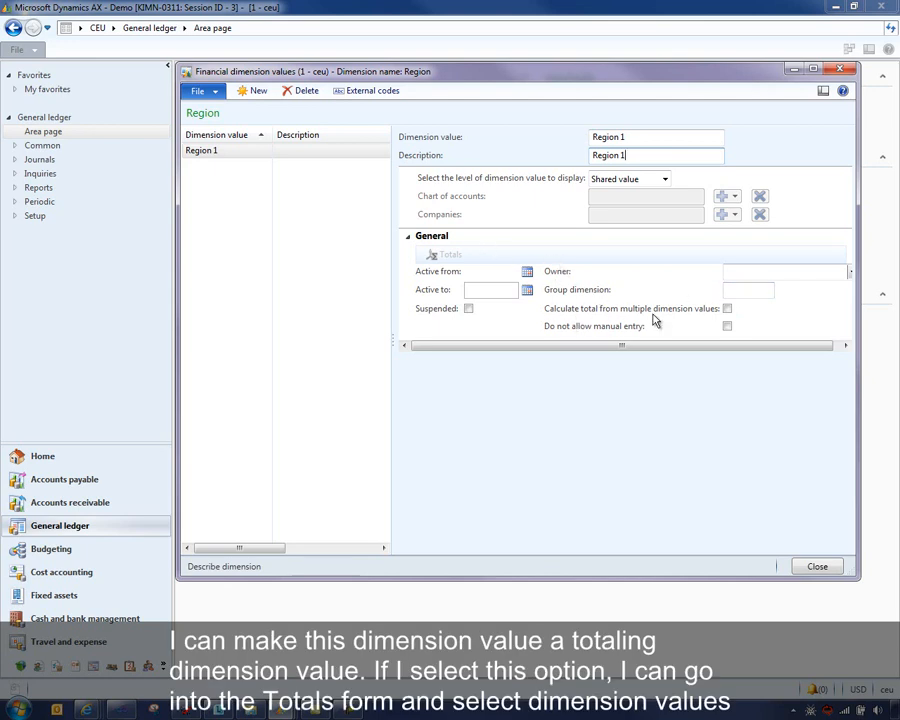
{"action": "left_click", "coordinate": [727, 310]}
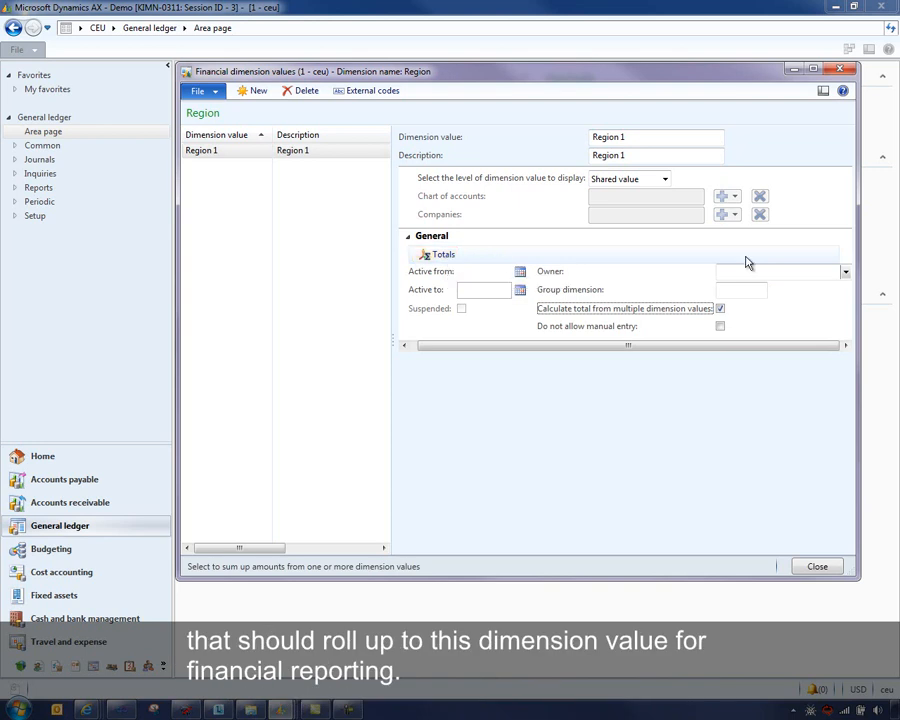
{"action": "left_click", "coordinate": [720, 308]}
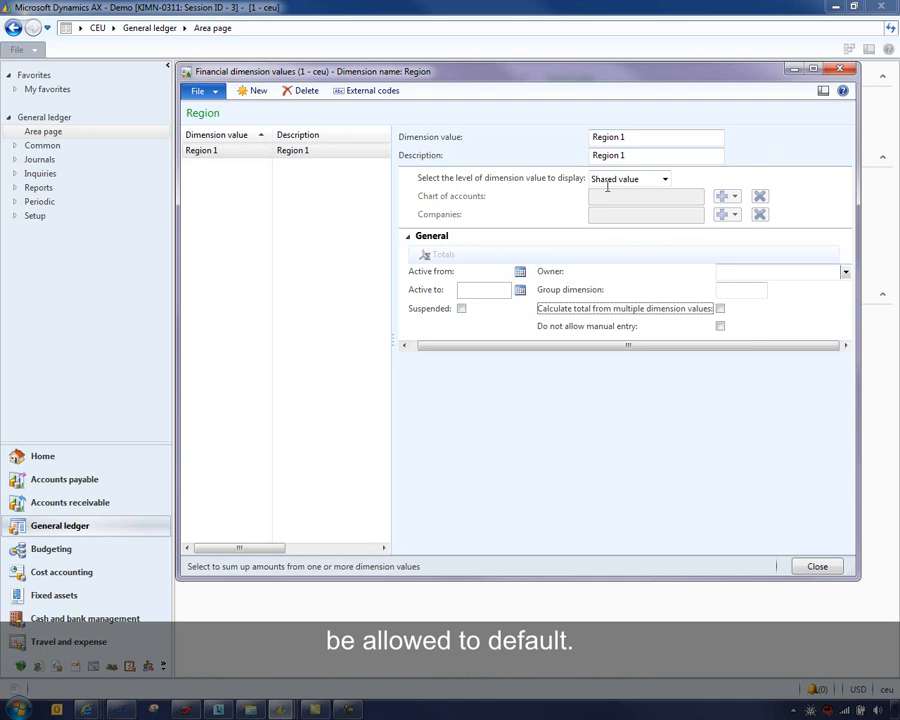
Add a second Region dimension value named Region 2 with the description Region 2
{"action": "left_click", "coordinate": [257, 91]}
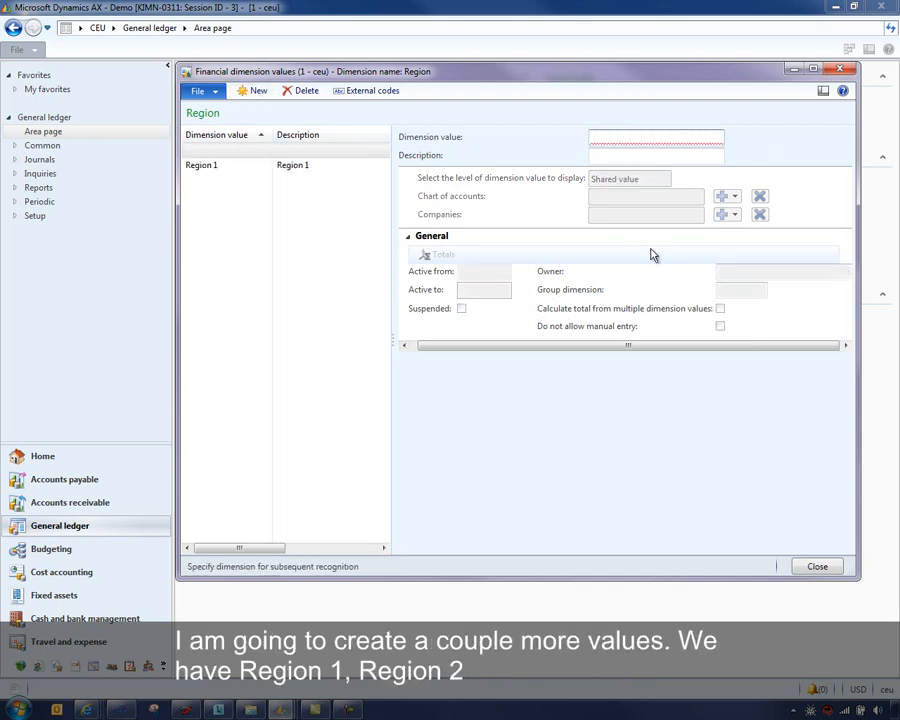
{"action": "type", "text": "R"}
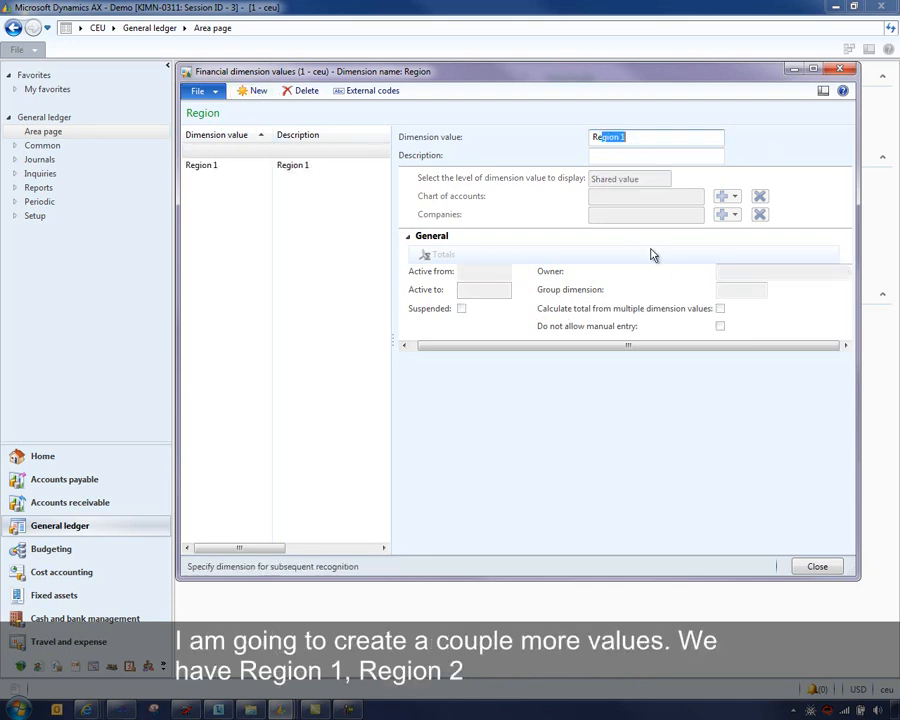
{"action": "type", "text": "egion 2"}
{"action": "key", "text": "Tab"}
{"action": "type", "text": "R"}
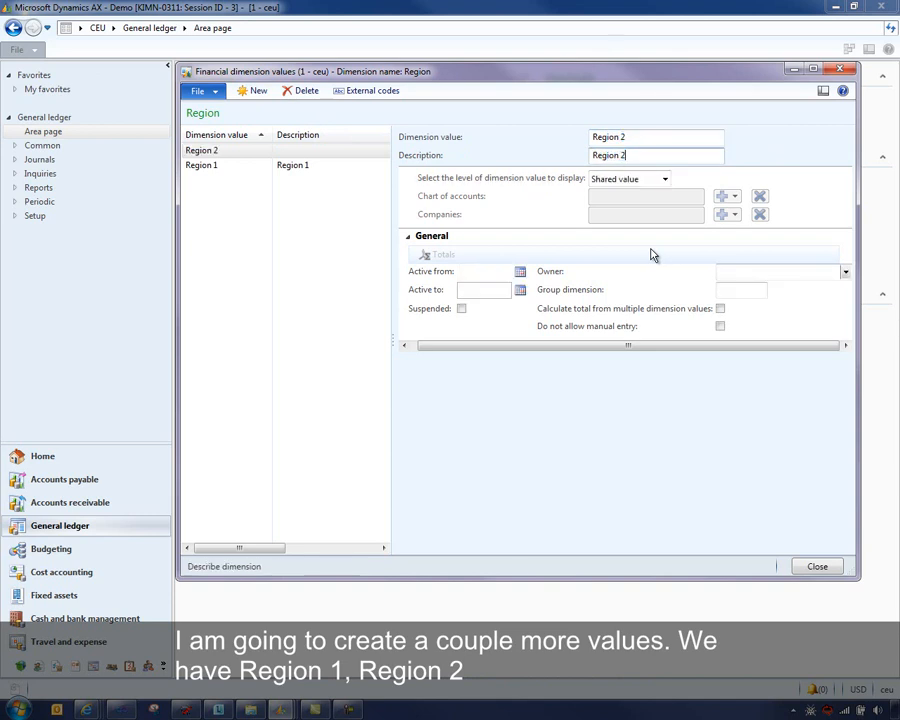
Add the dimension value Region 3 with the description Region 3, save it and close the Region values form
{"action": "key", "text": "ctrl+n"}
{"action": "type", "text": "Region 3"}
{"action": "key", "text": "Tab"}
{"action": "type", "text": "R"}
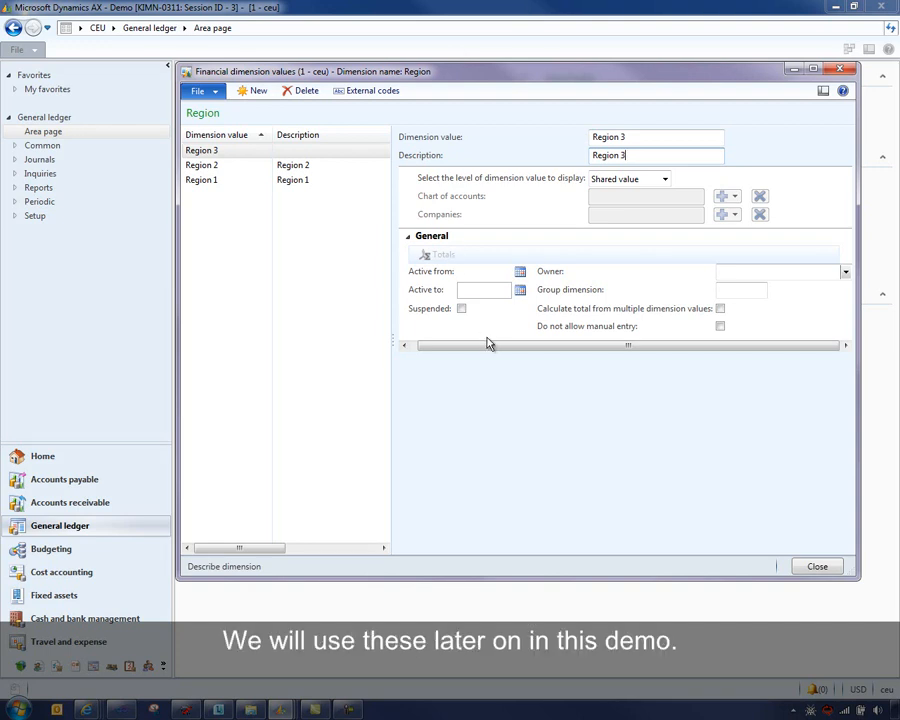
{"action": "key", "text": "ctrl+s"}
{"action": "left_click", "coordinate": [227, 215]}
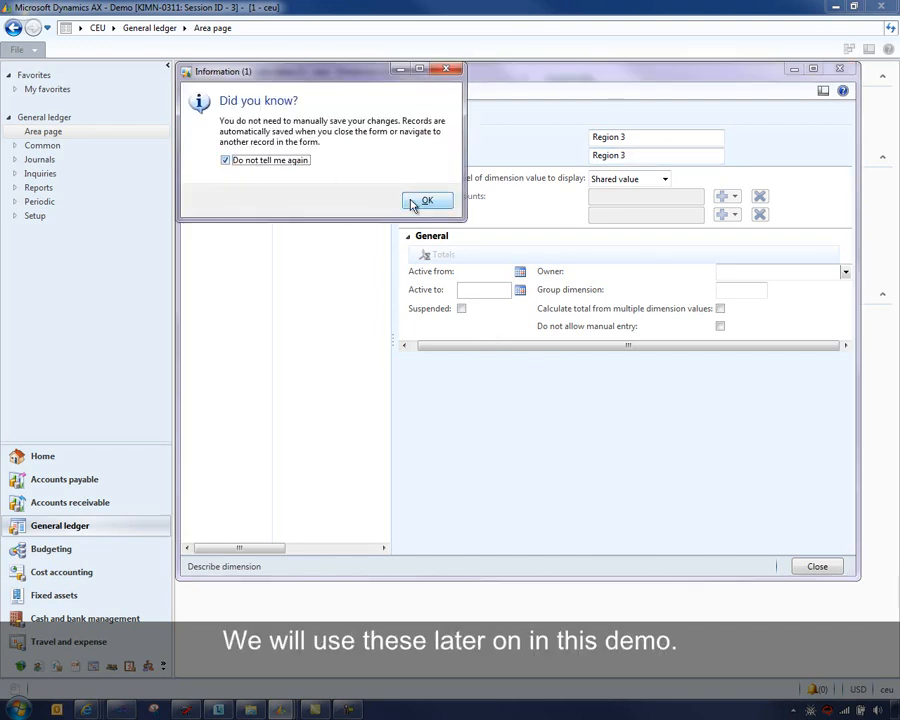
{"action": "left_click", "coordinate": [416, 200]}
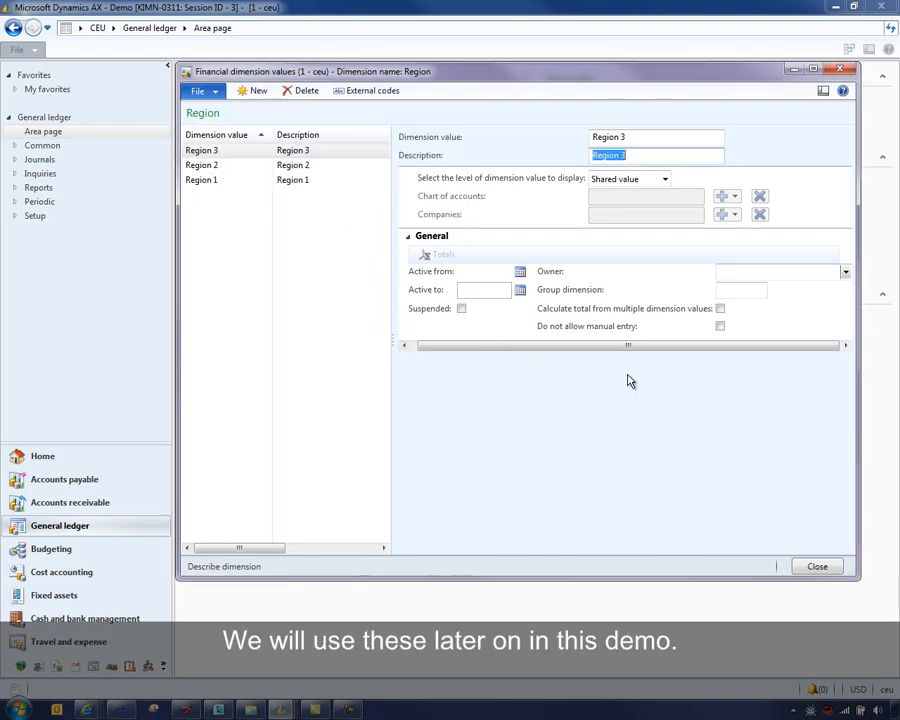
{"action": "left_click", "coordinate": [814, 567]}
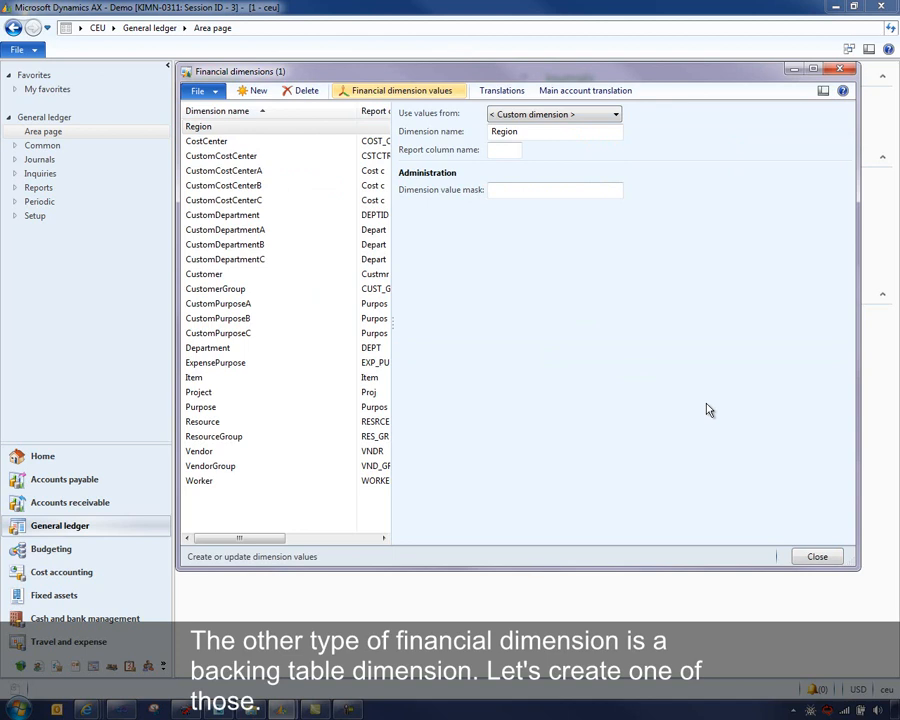
Create a new financial dimension that uses values from Campaigns, keeping the default name Campaign
{"action": "left_click", "coordinate": [253, 90]}
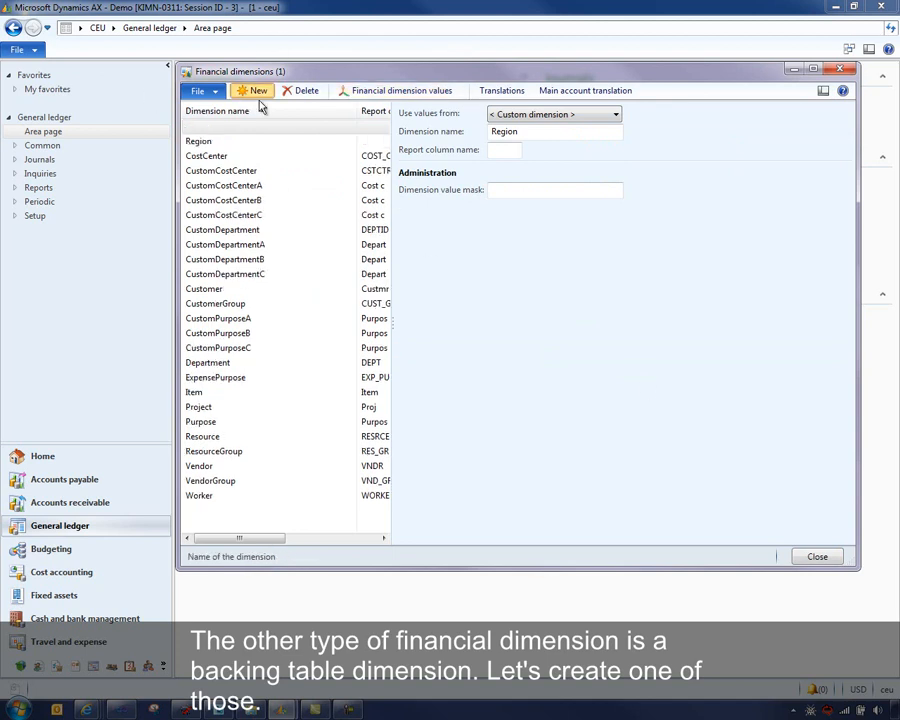
{"action": "left_click", "coordinate": [618, 115]}
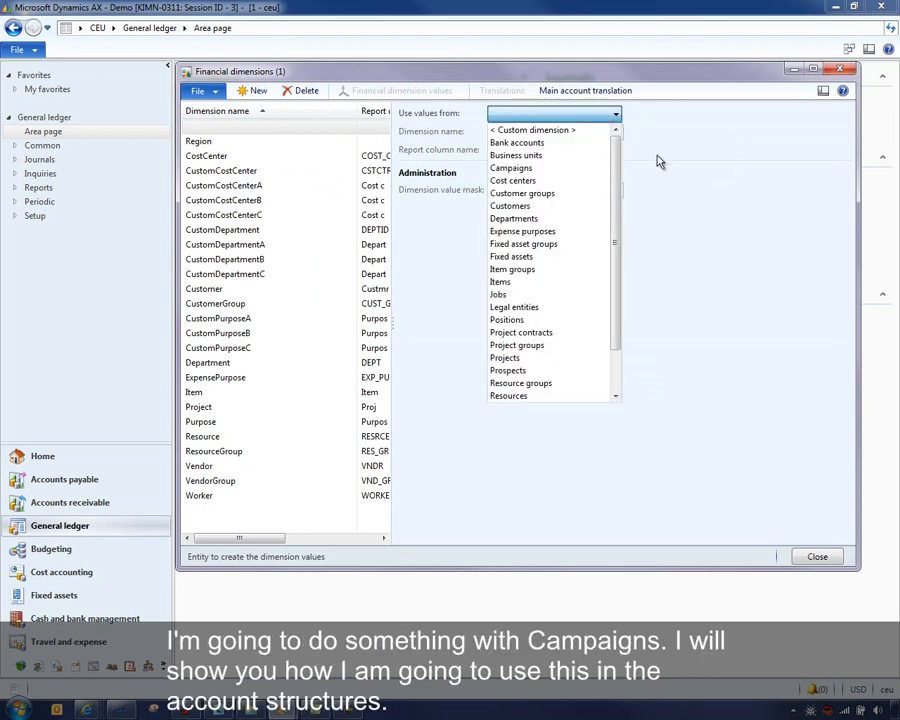
{"action": "left_click", "coordinate": [534, 170]}
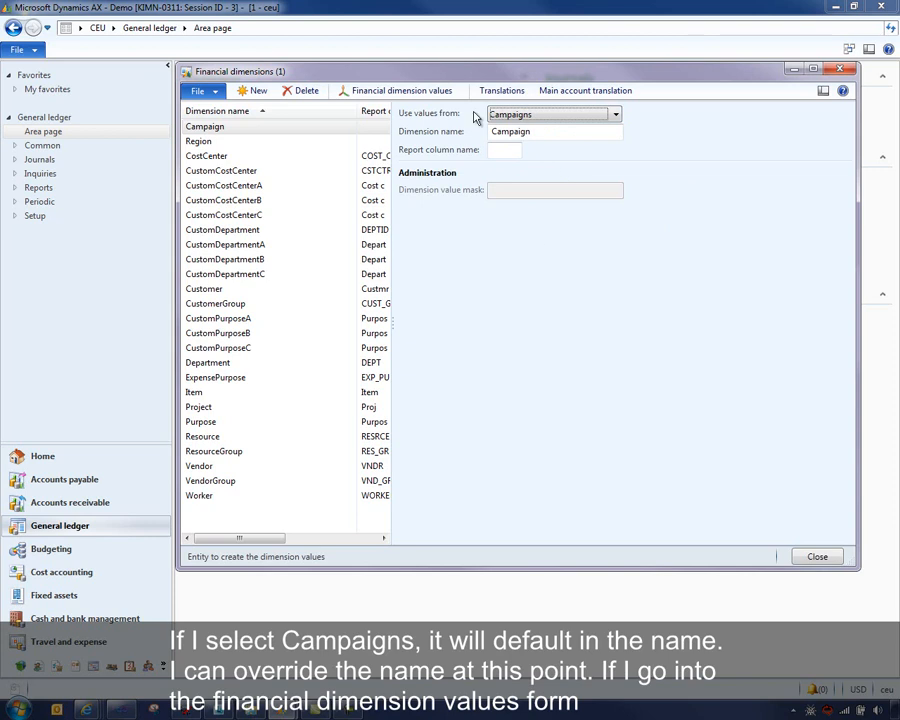
{"action": "left_click", "coordinate": [543, 133]}
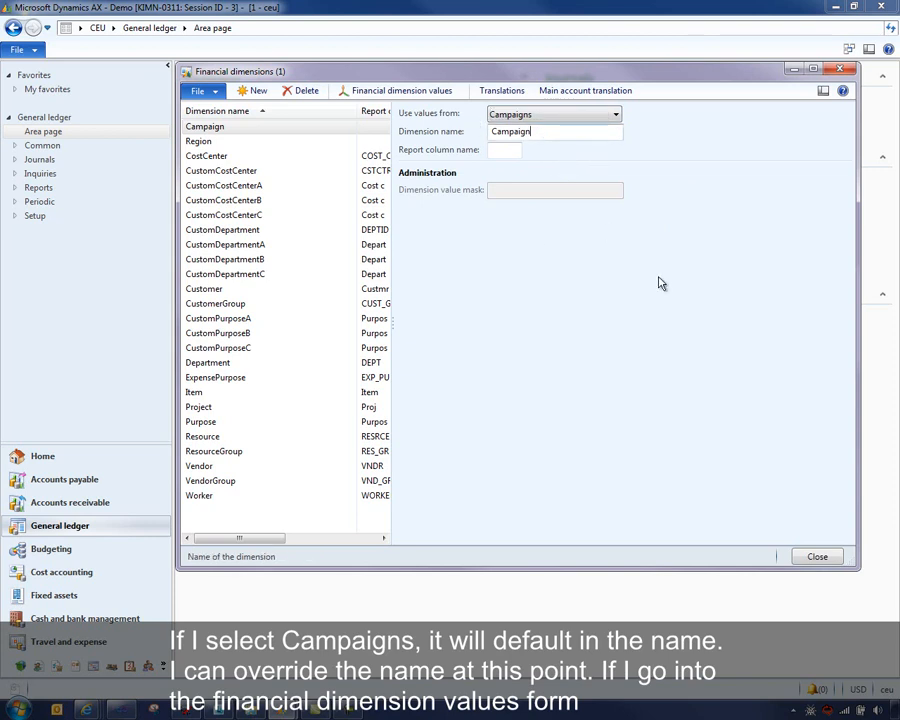
Examine the Campaign dimension's values by company, plus the financial statement formatting and cost accounting settings of Home Theater Promo
{"action": "left_click", "coordinate": [400, 90]}
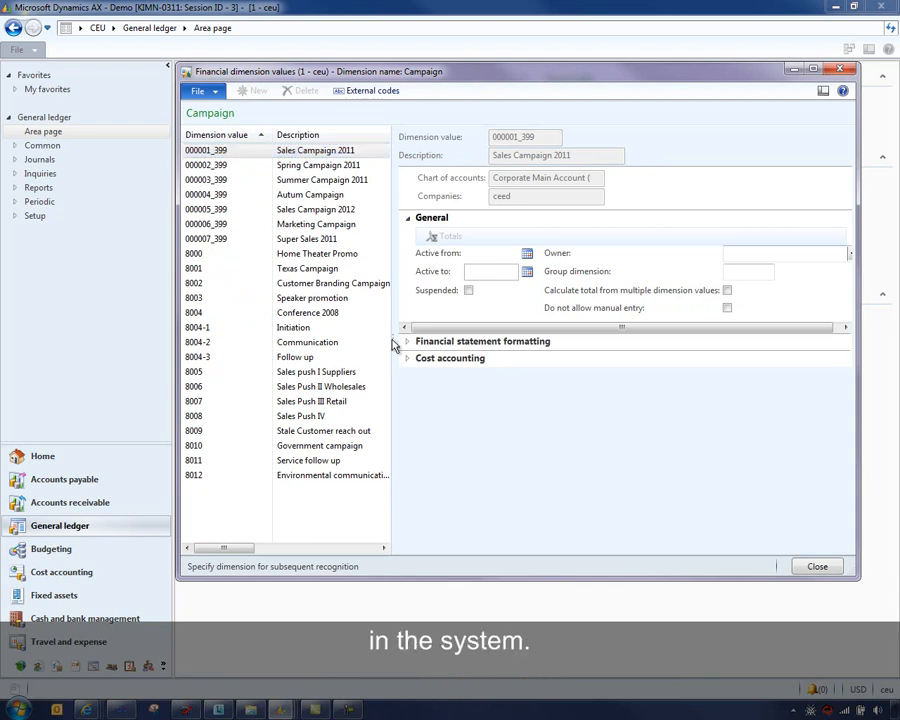
{"action": "left_click_drag", "start_coordinate": [482, 341], "coordinate": [480, 344]}
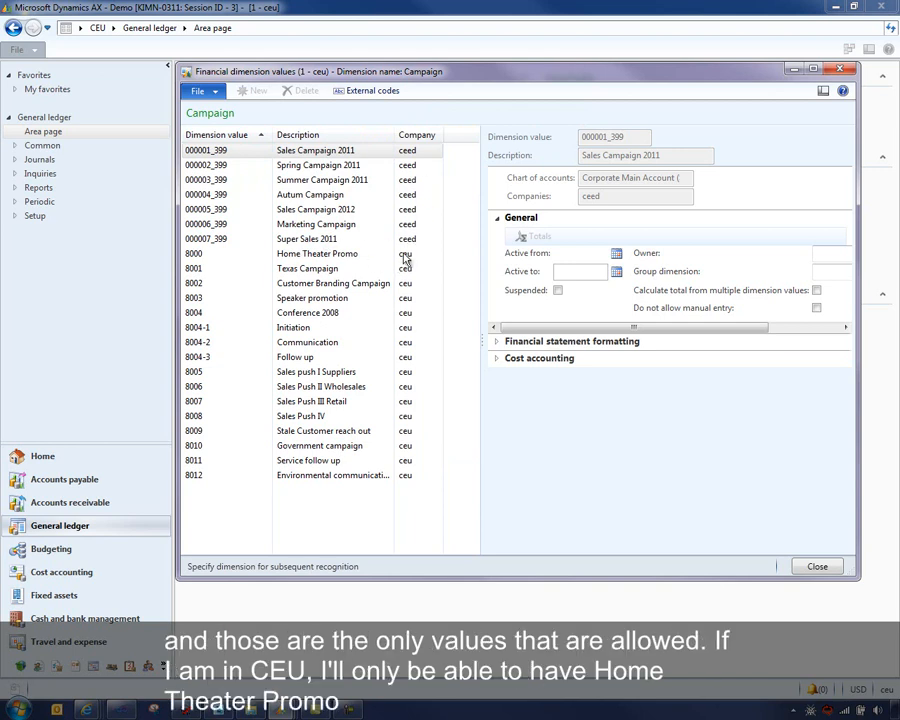
{"action": "left_click", "coordinate": [320, 256]}
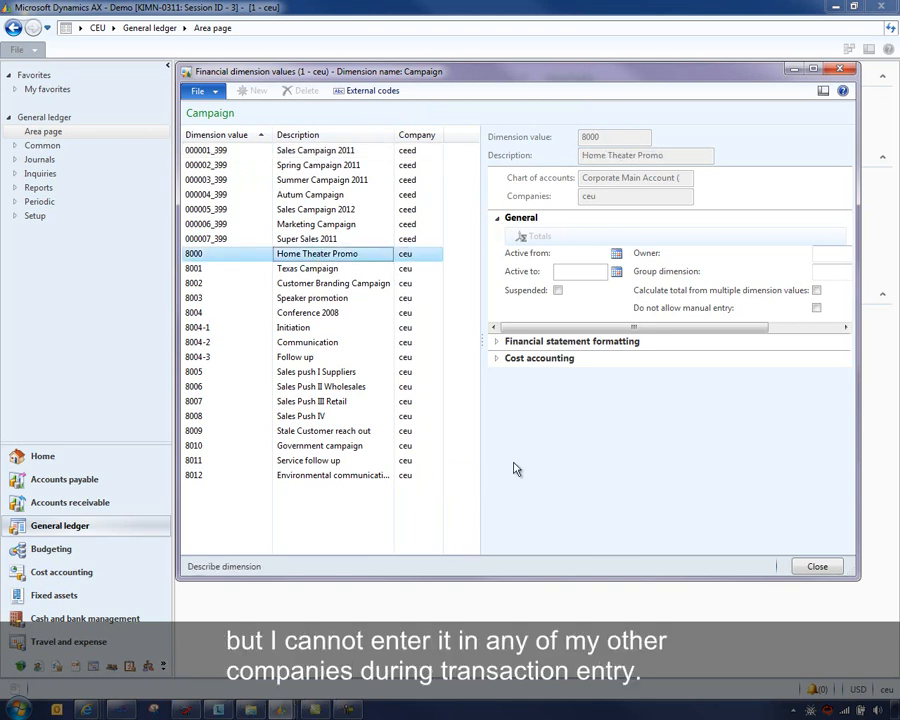
{"action": "left_click_drag", "start_coordinate": [482, 344], "coordinate": [338, 347]}
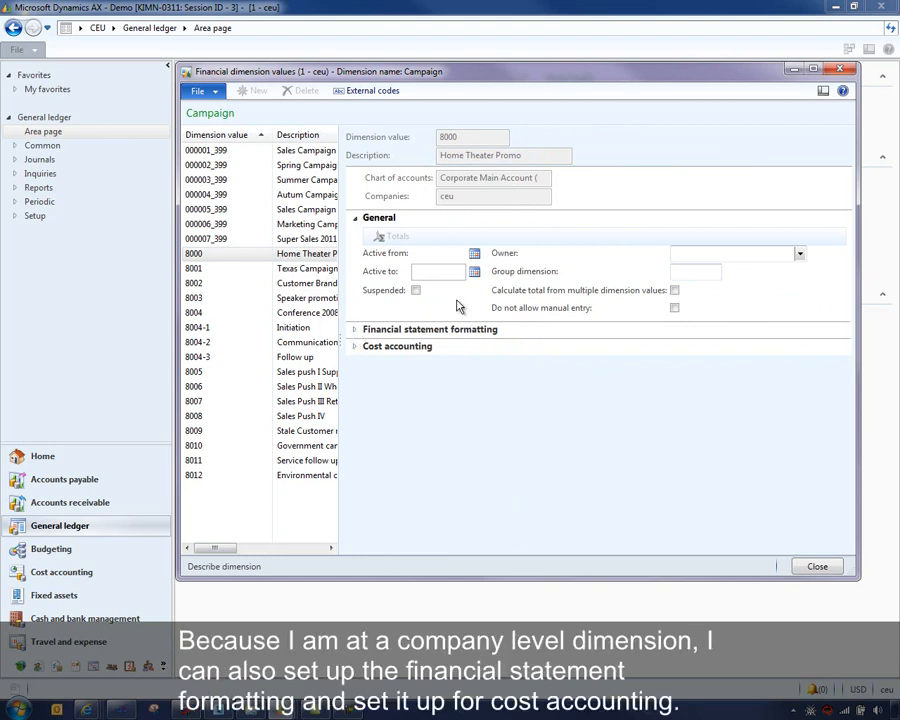
{"action": "left_click", "coordinate": [357, 329]}
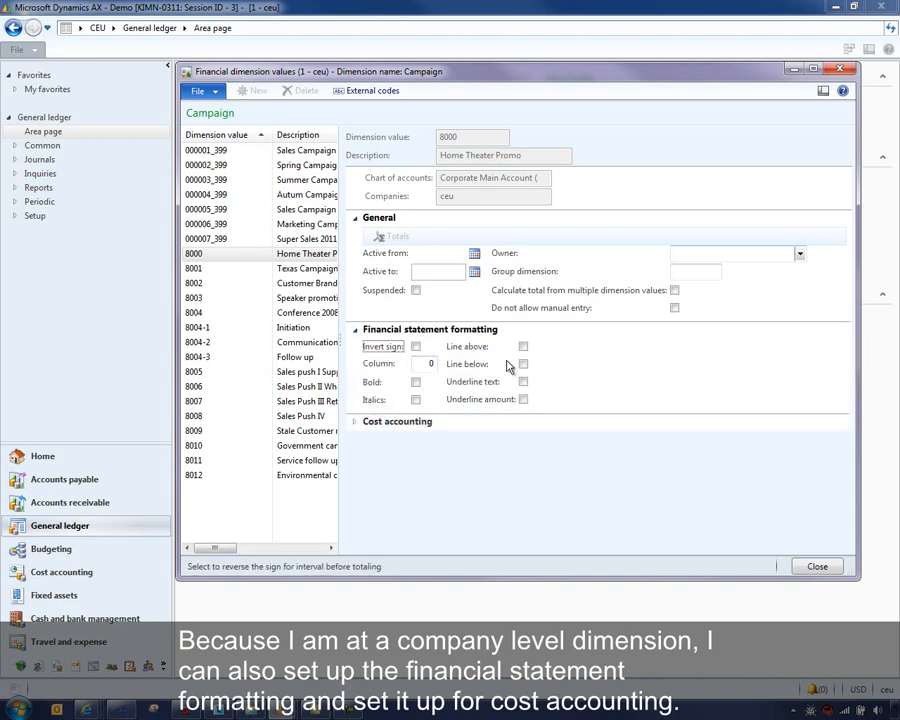
{"action": "left_click", "coordinate": [353, 424]}
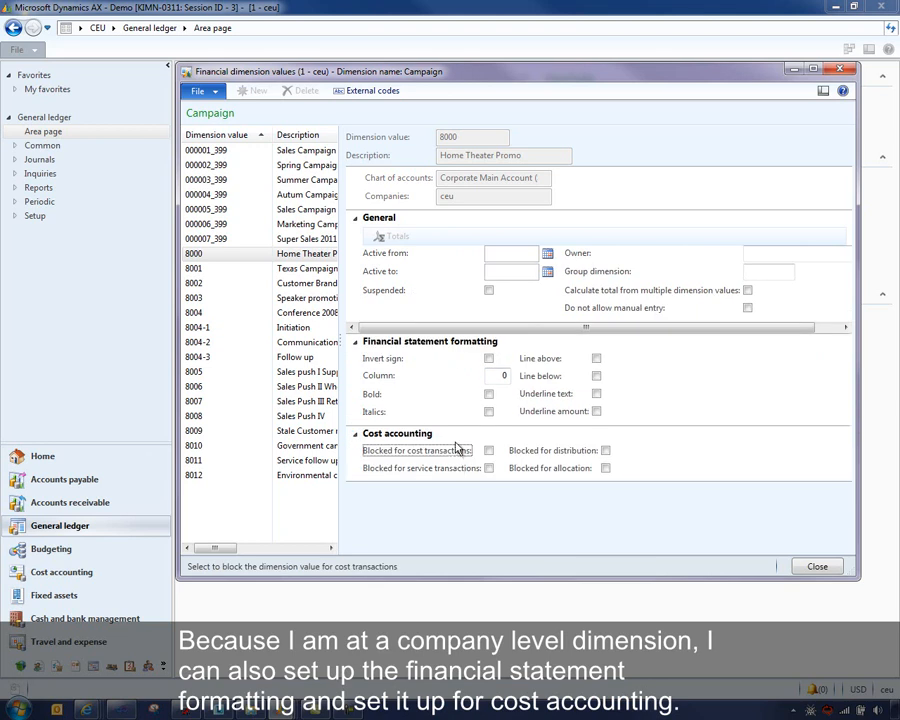
{"action": "left_click", "coordinate": [818, 566]}
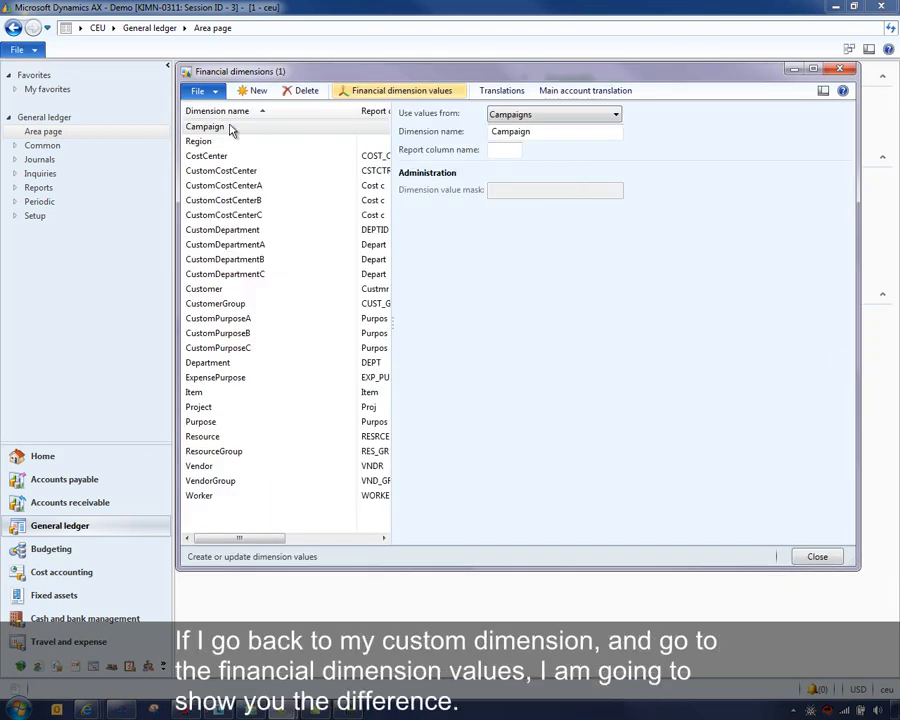
Open the financial dimension values of the custom Region dimension to examine its value level options
{"action": "left_click", "coordinate": [204, 143]}
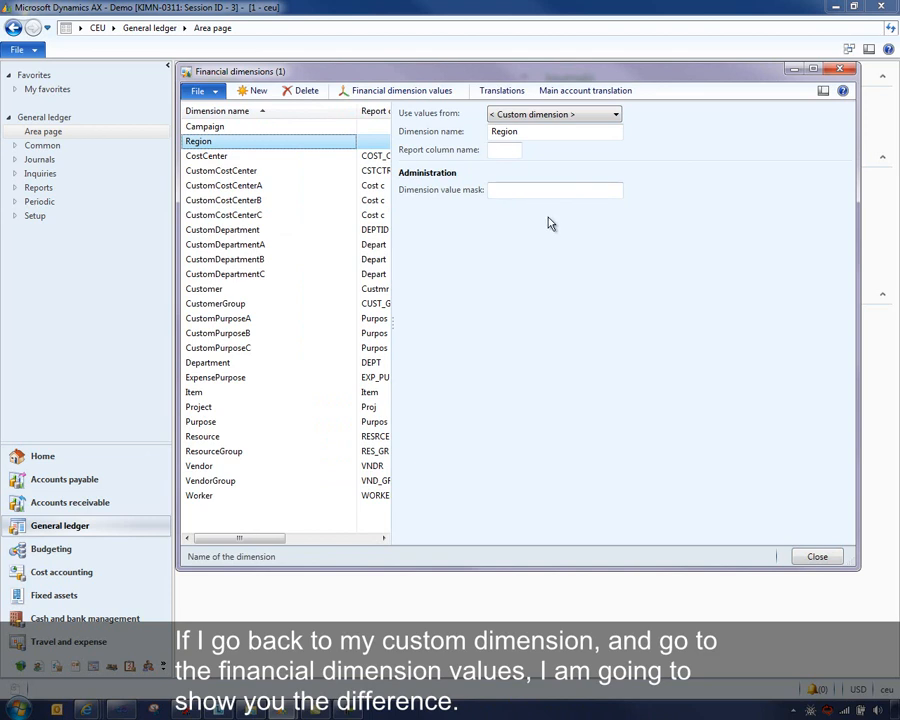
{"action": "left_click", "coordinate": [407, 89]}
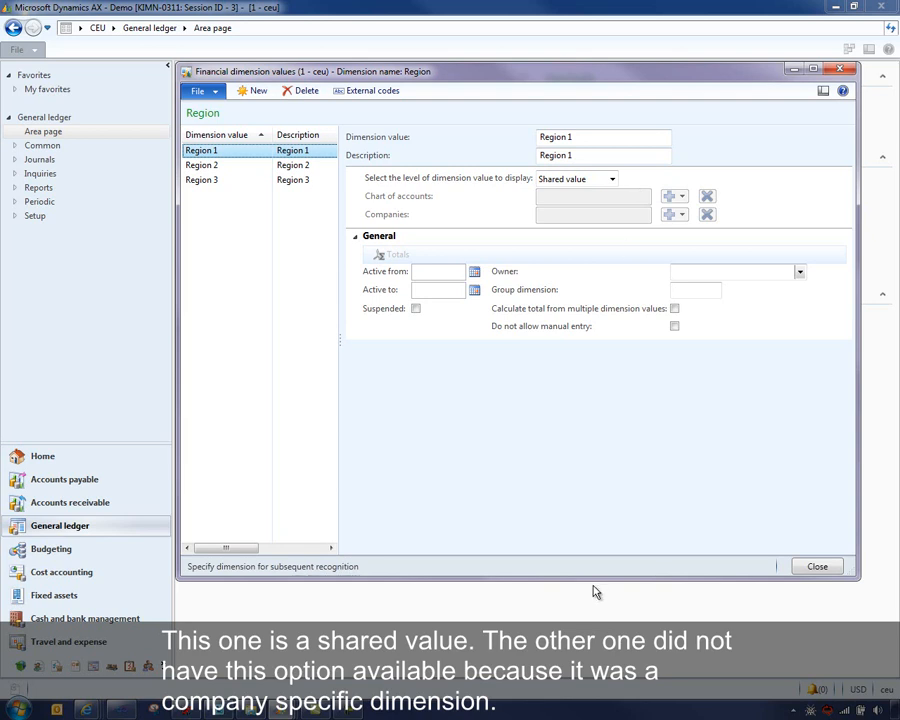
Add the company CEU to Region 1 at the Companies value level and close both financial dimension forms
{"action": "left_click", "coordinate": [612, 180]}
{"action": "left_click", "coordinate": [588, 205]}
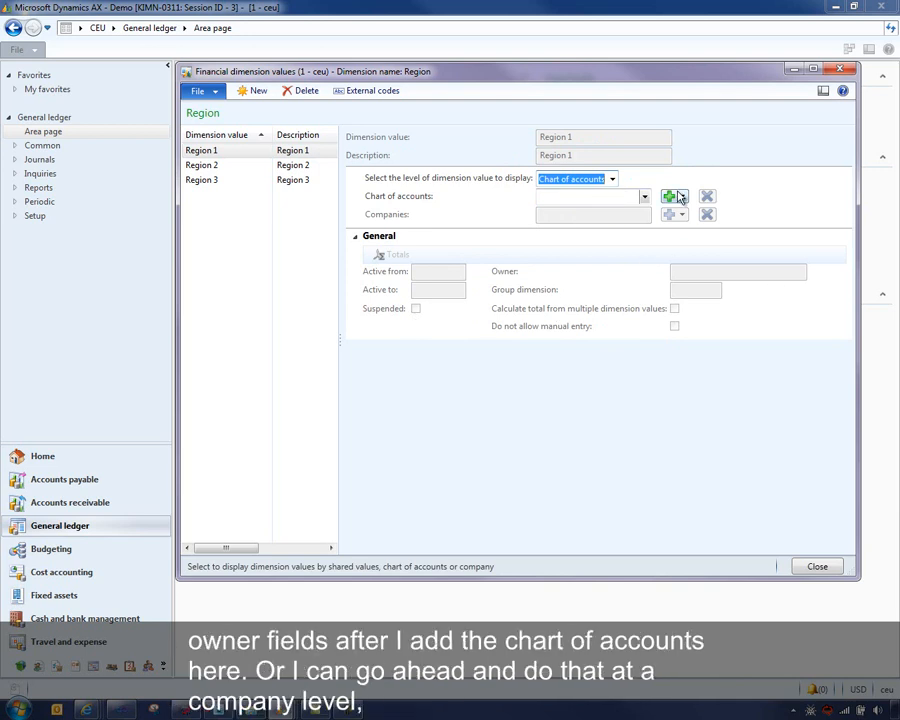
{"action": "left_click", "coordinate": [612, 179]}
{"action": "left_click", "coordinate": [588, 222]}
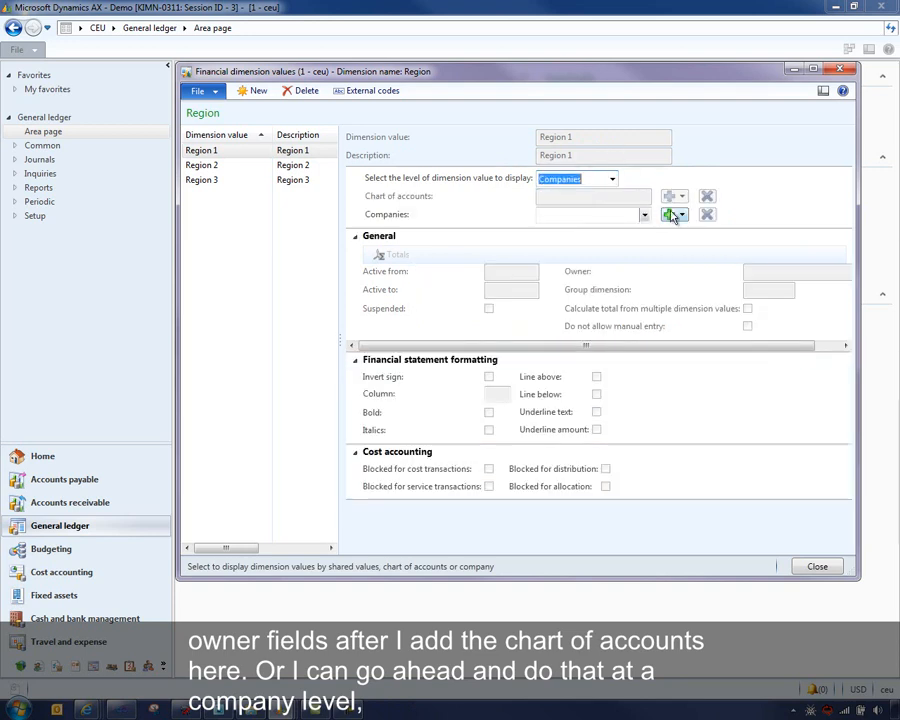
{"action": "left_click", "coordinate": [684, 215]}
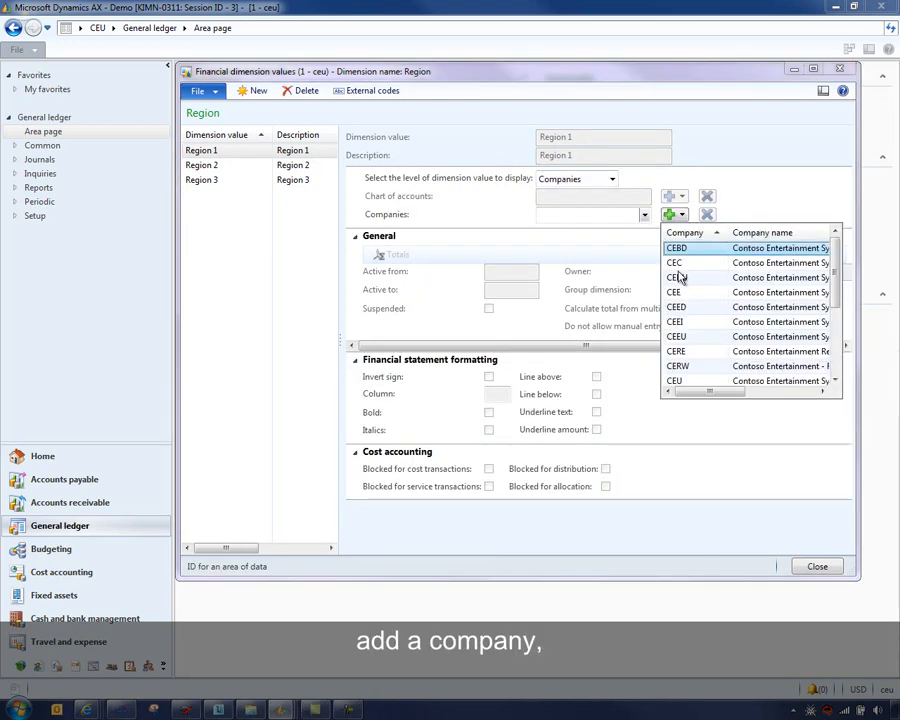
{"action": "left_click", "coordinate": [687, 378]}
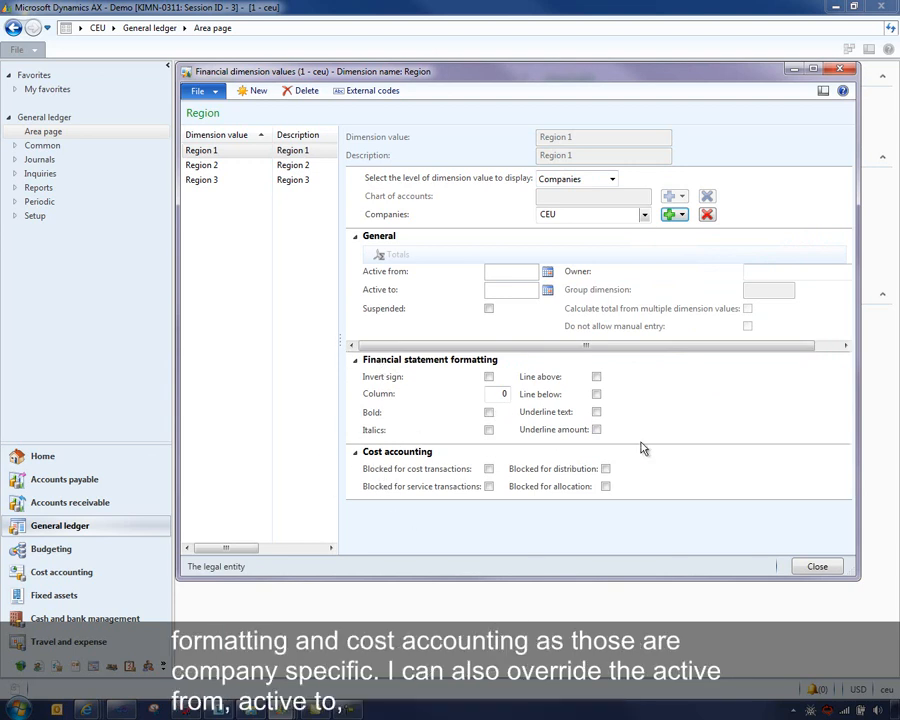
{"action": "left_click", "coordinate": [525, 271]}
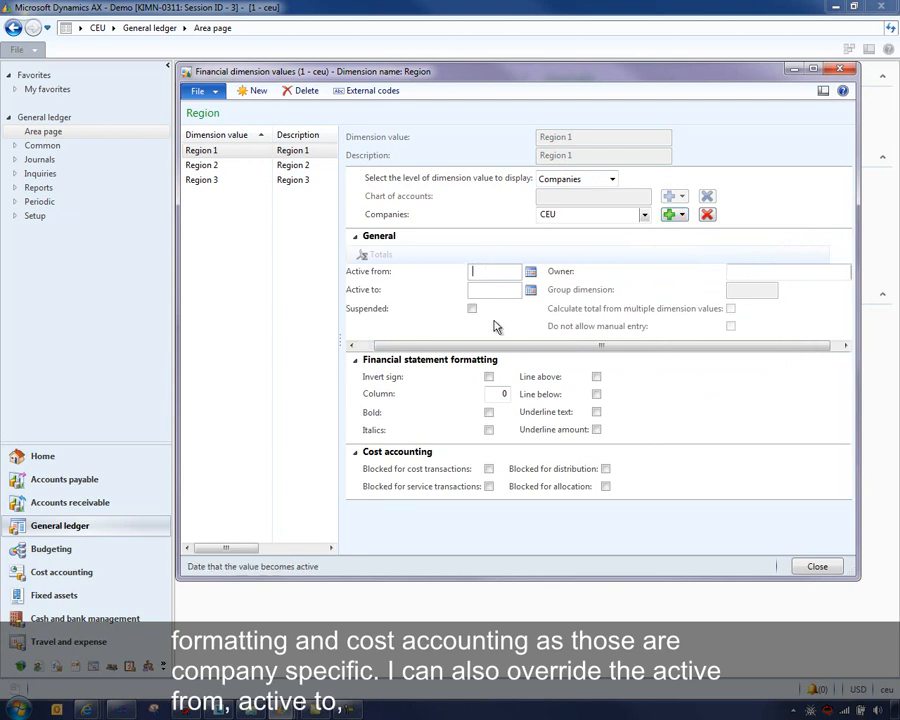
{"action": "left_click", "coordinate": [480, 291]}
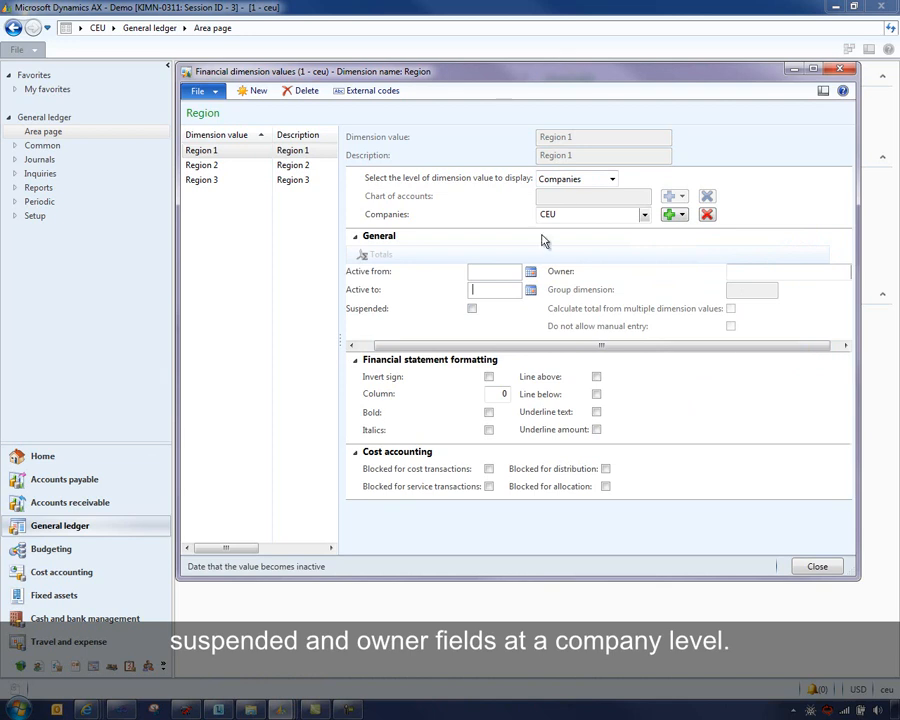
{"action": "left_click", "coordinate": [836, 570]}
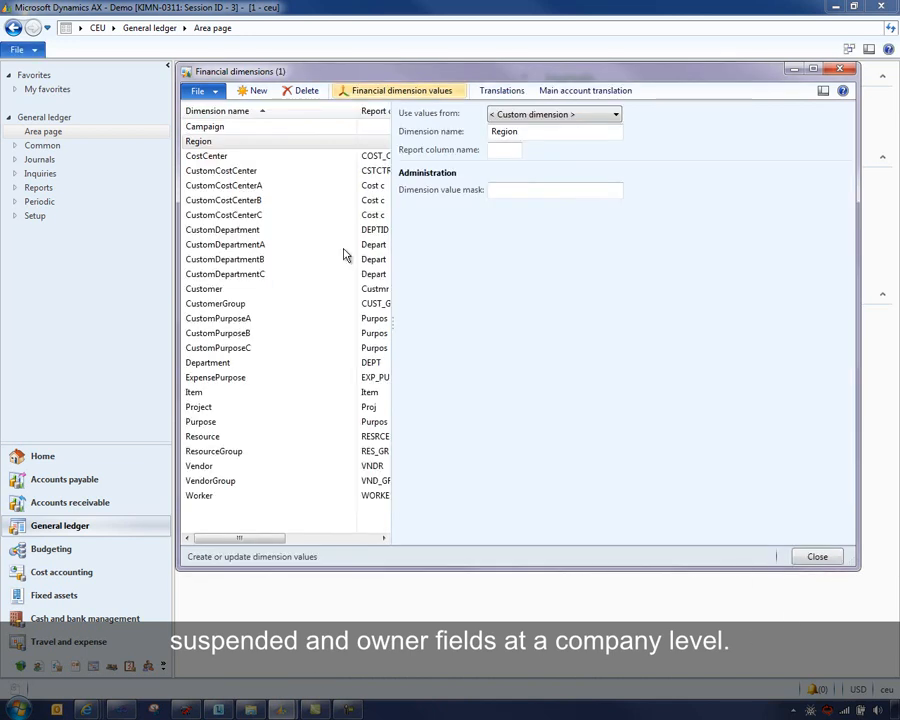
{"action": "left_click", "coordinate": [836, 563]}
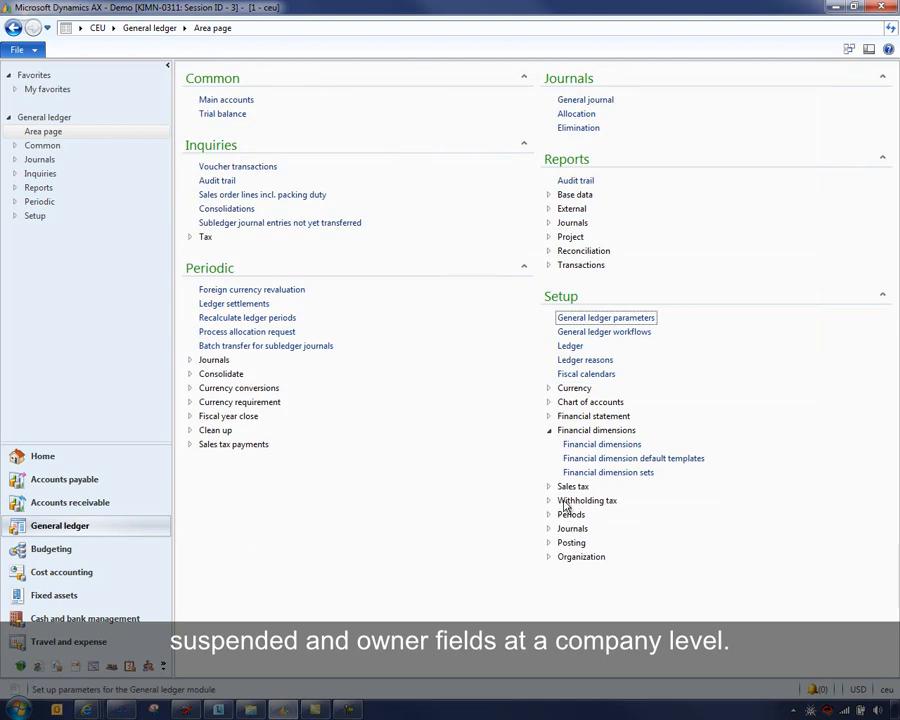
Open the account structure configuration from the general ledger's chart of accounts setup
{"action": "left_click", "coordinate": [549, 431]}
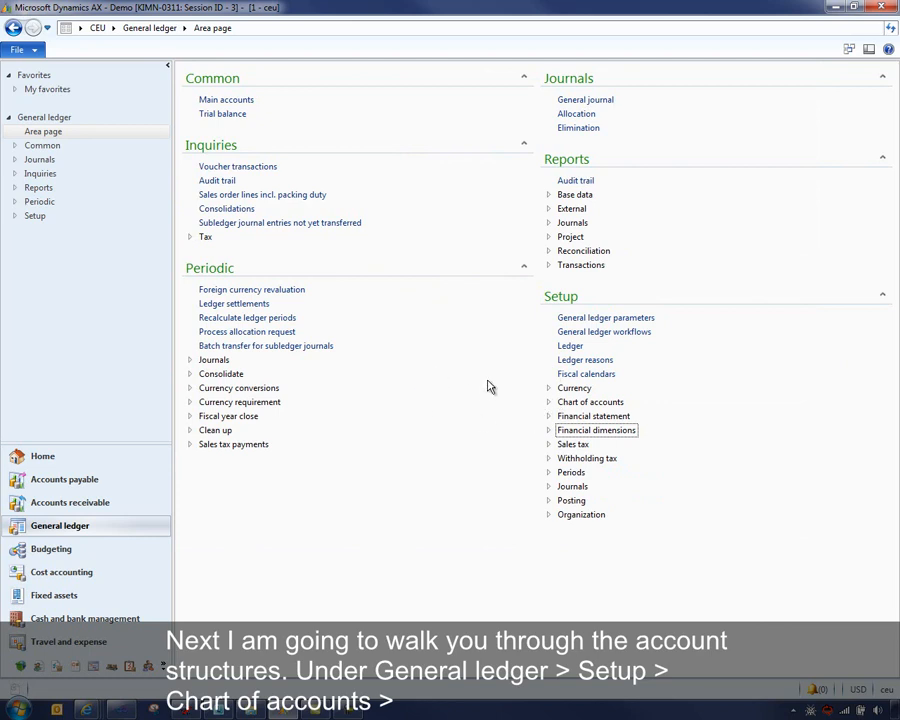
{"action": "left_click", "coordinate": [548, 402]}
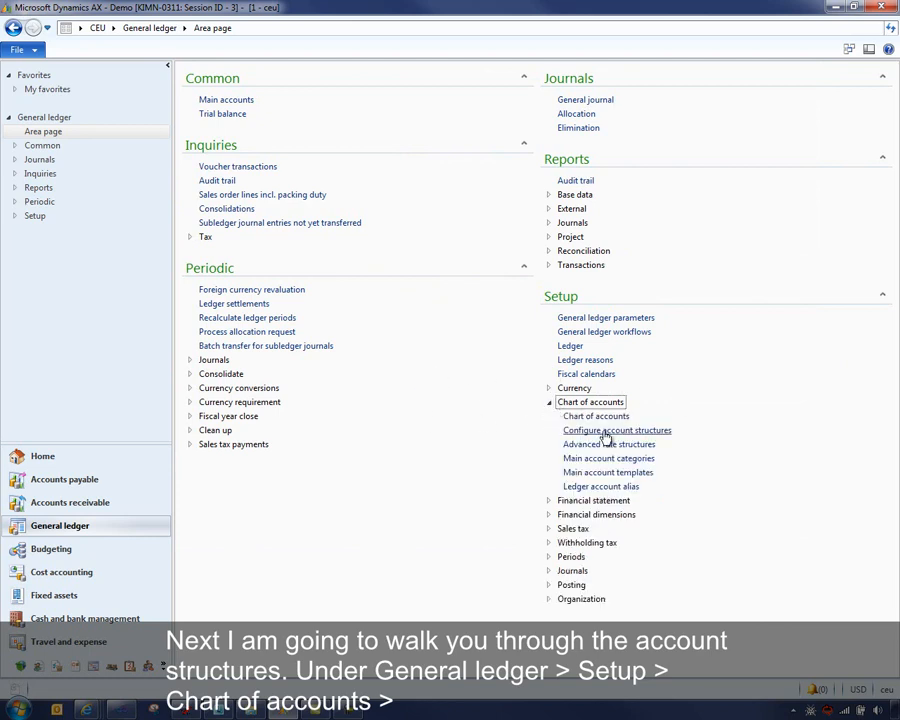
{"action": "left_click", "coordinate": [604, 433]}
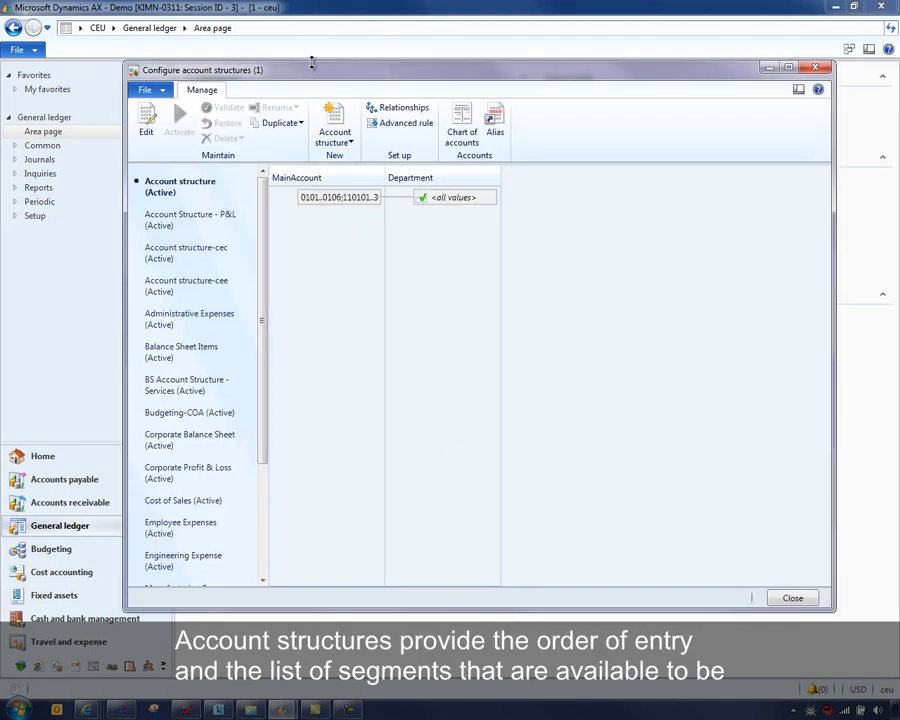
{"action": "left_click_drag", "start_coordinate": [313, 75], "coordinate": [262, 75]}
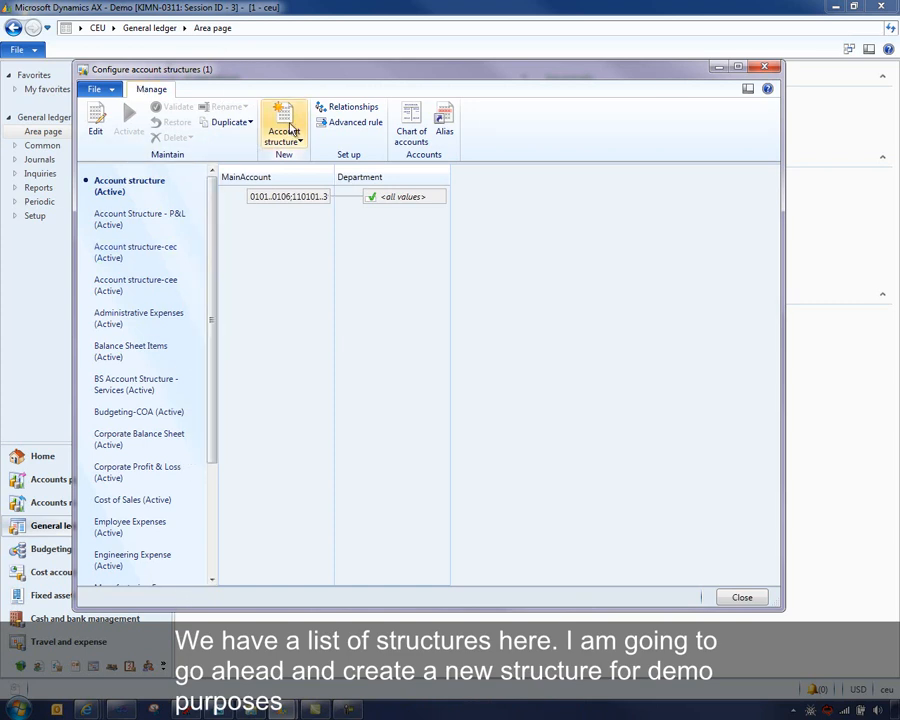
Create an account structure named Demo with the description Demo Structure, without adding the main account
{"action": "left_click", "coordinate": [290, 138]}
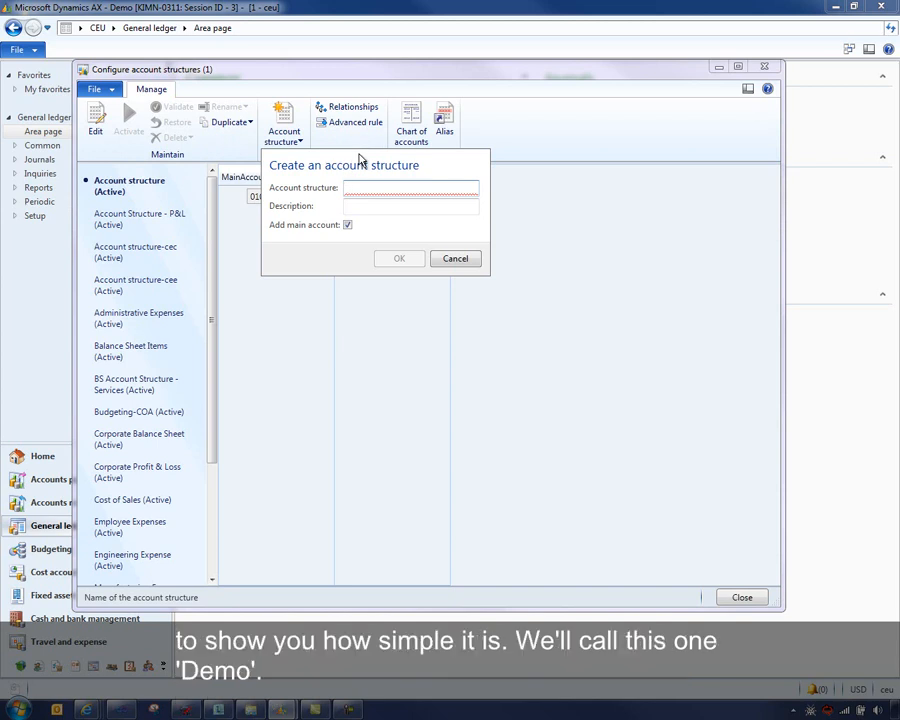
{"action": "type", "text": "Demo"}
{"action": "key", "text": "Tab"}
{"action": "type", "text": "D"}
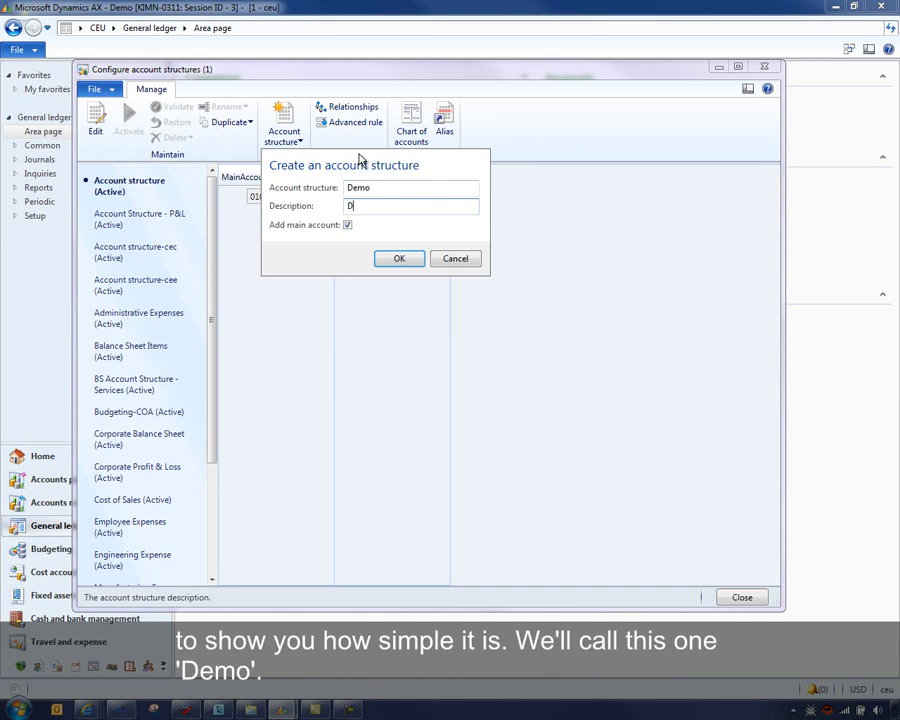
{"action": "type", "text": "eom"}
{"action": "key", "text": "BackSpace"}
{"action": "key", "text": "BackSpace"}
{"action": "key", "text": "BackSpace"}
{"action": "type", "text": "mo Structure"}
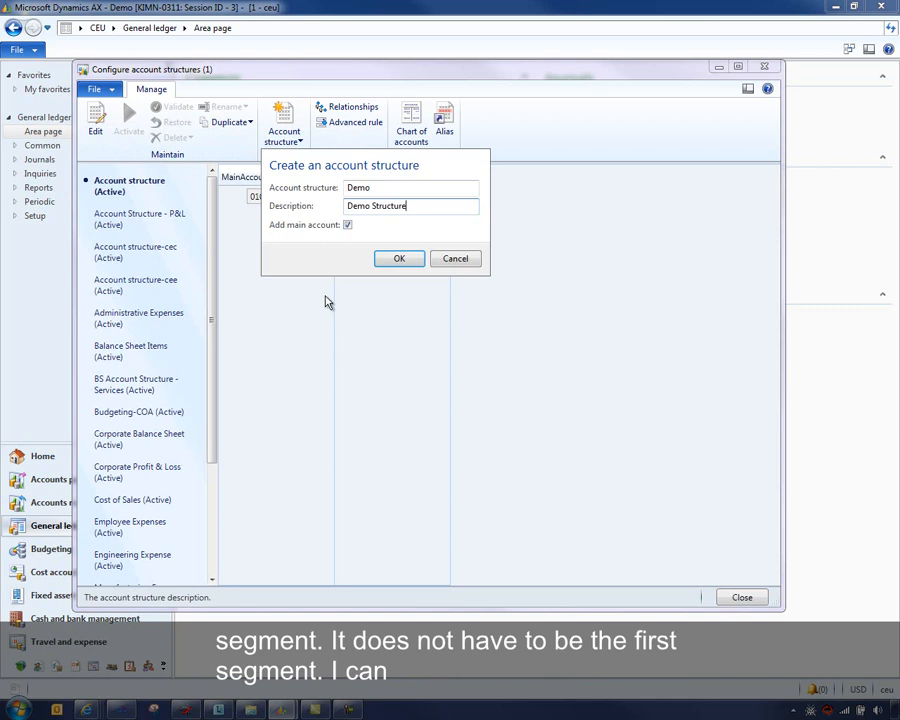
{"action": "left_click", "coordinate": [348, 225]}
{"action": "left_click", "coordinate": [398, 258]}
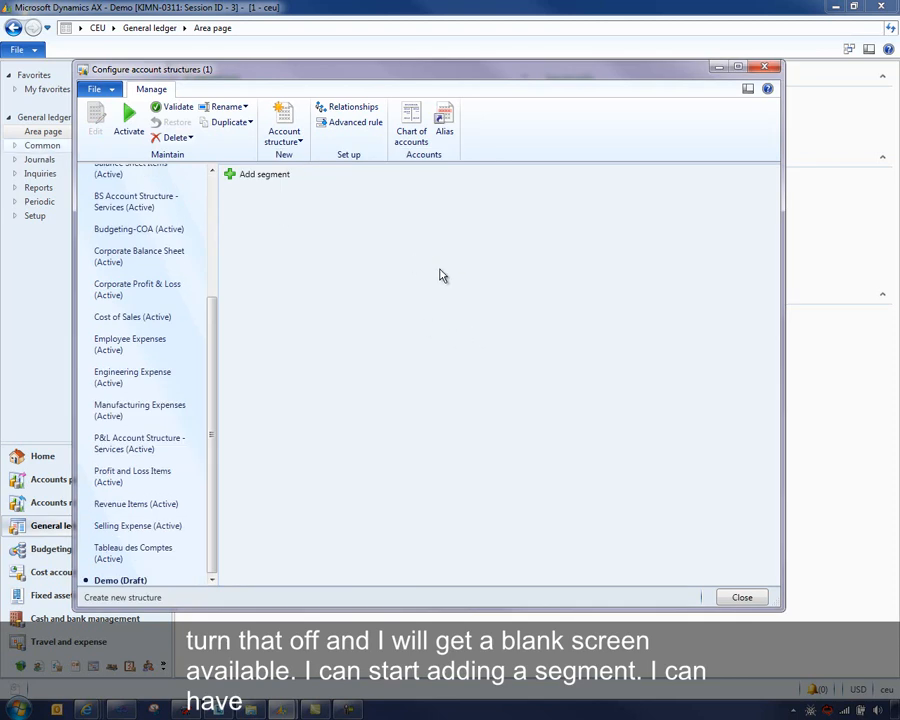
Add Department and MainAccount, in that order, as the first two segments of the Demo account structure
{"action": "left_click", "coordinate": [260, 176]}
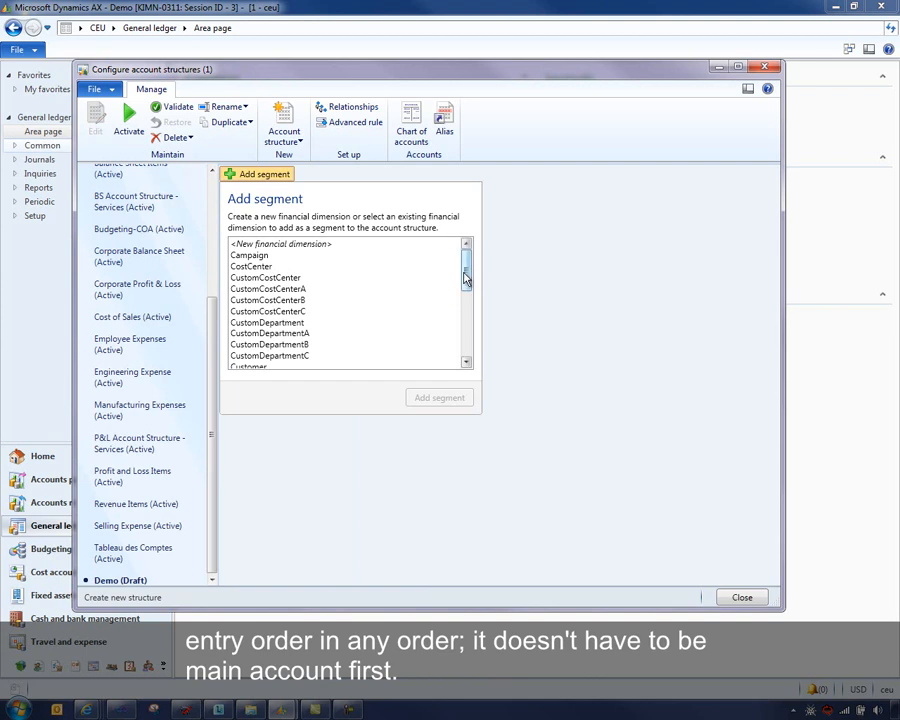
{"action": "left_click_drag", "start_coordinate": [466, 276], "coordinate": [468, 301]}
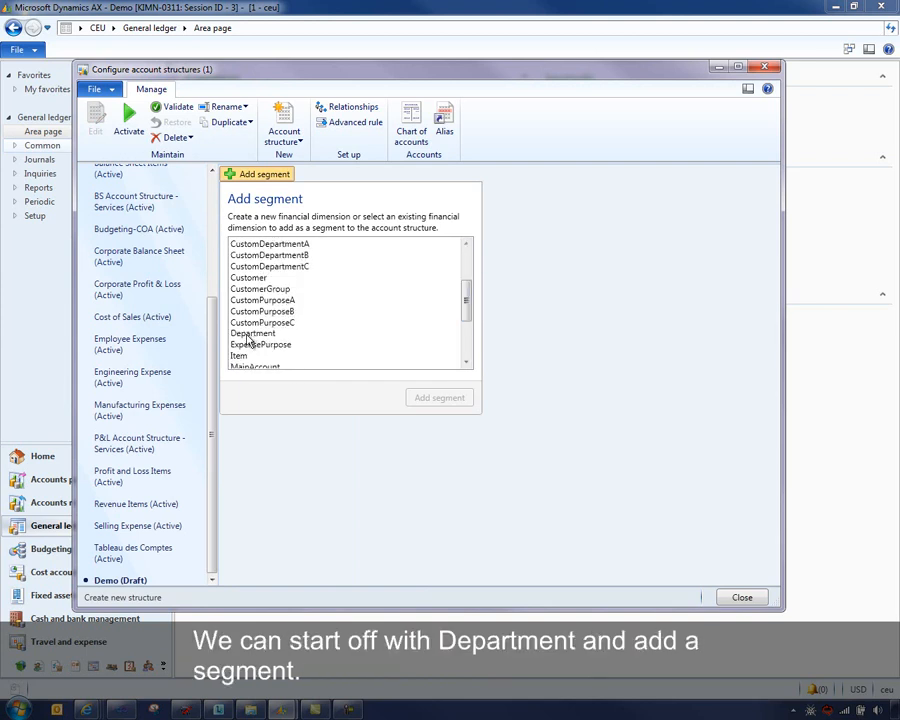
{"action": "left_click", "coordinate": [316, 334]}
{"action": "left_click", "coordinate": [438, 397]}
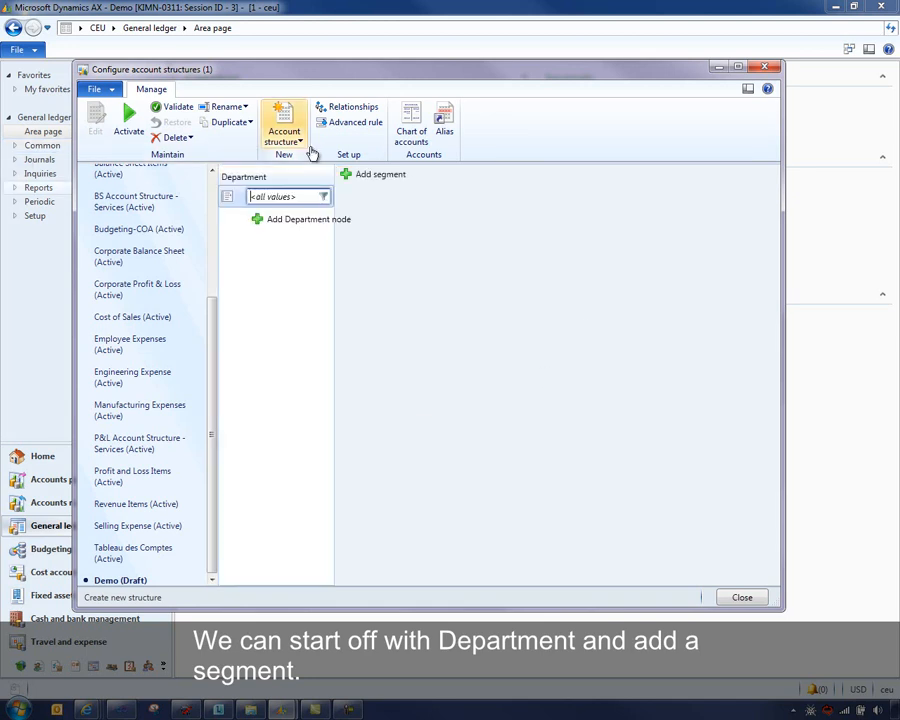
{"action": "left_click", "coordinate": [354, 174]}
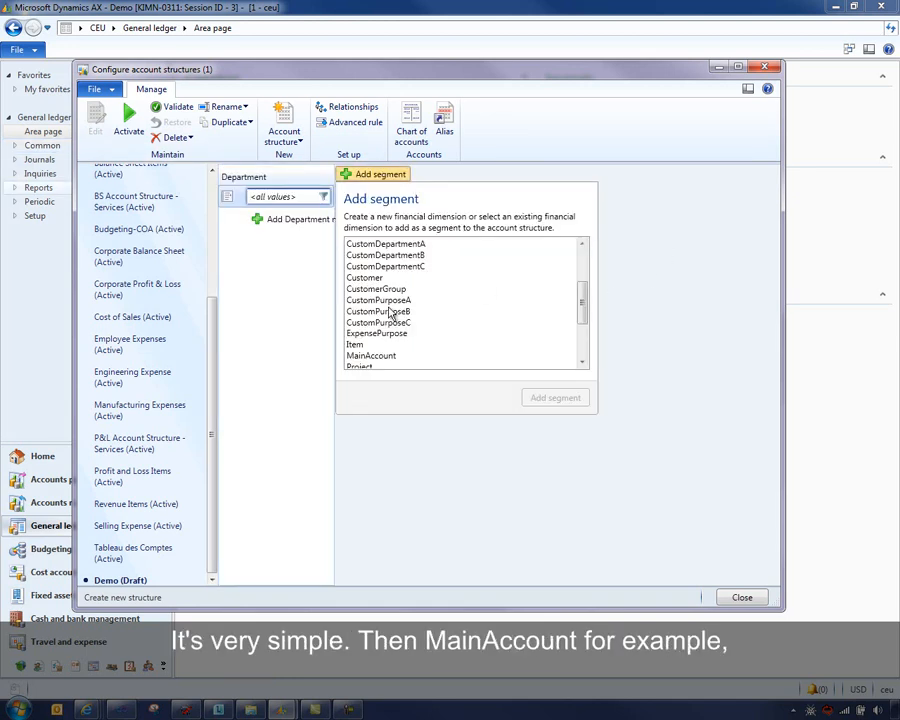
{"action": "left_click", "coordinate": [398, 356]}
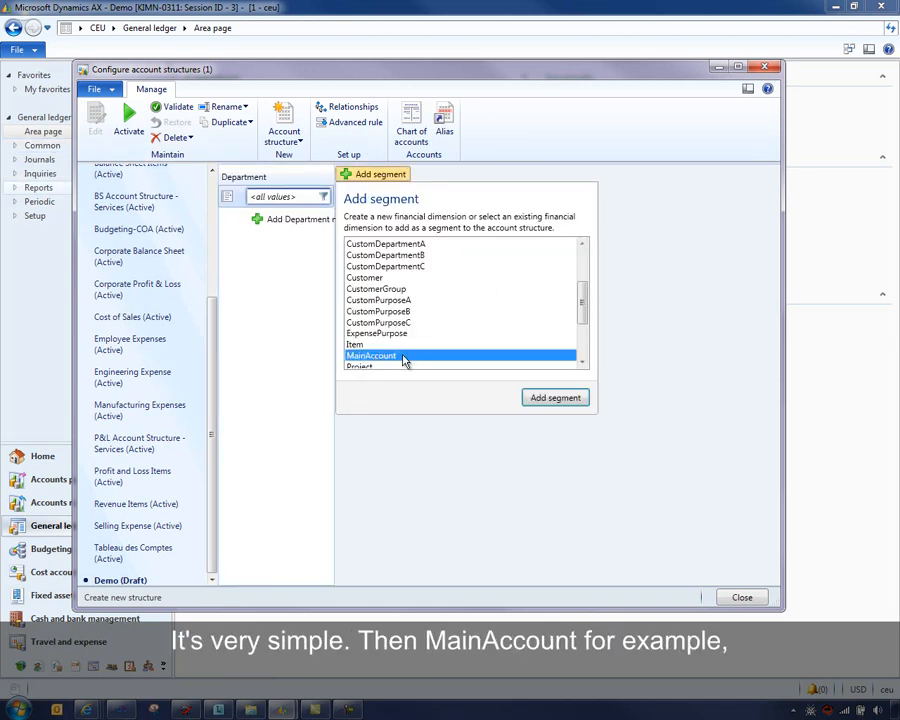
{"action": "left_click", "coordinate": [555, 397]}
Add Purpose as the third segment of the Demo account structure, following MainAccount
{"action": "left_click", "coordinate": [470, 174]}
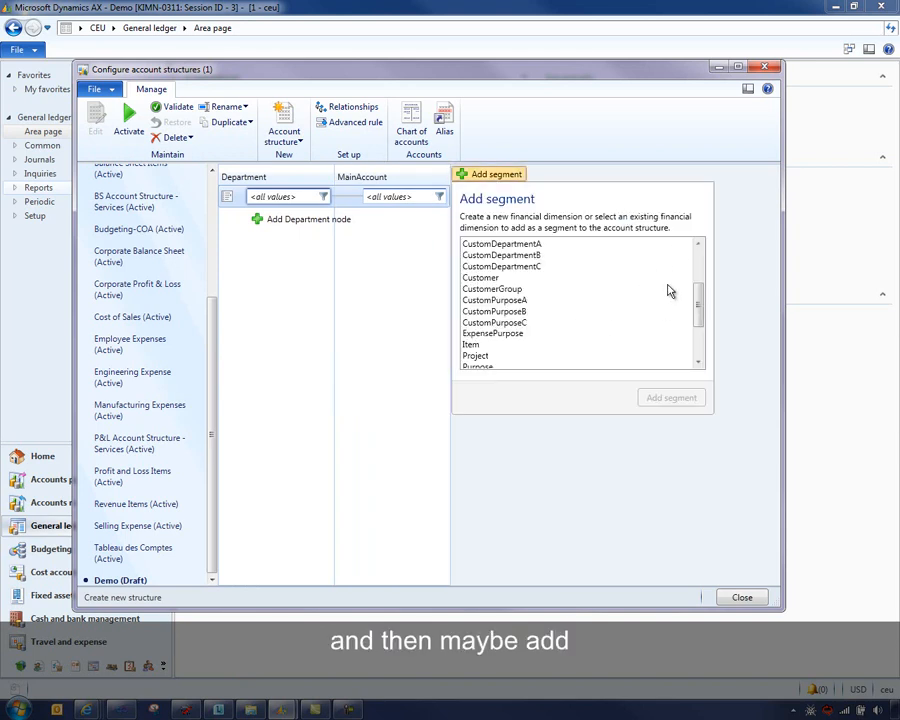
{"action": "left_click_drag", "start_coordinate": [697, 301], "coordinate": [698, 313]}
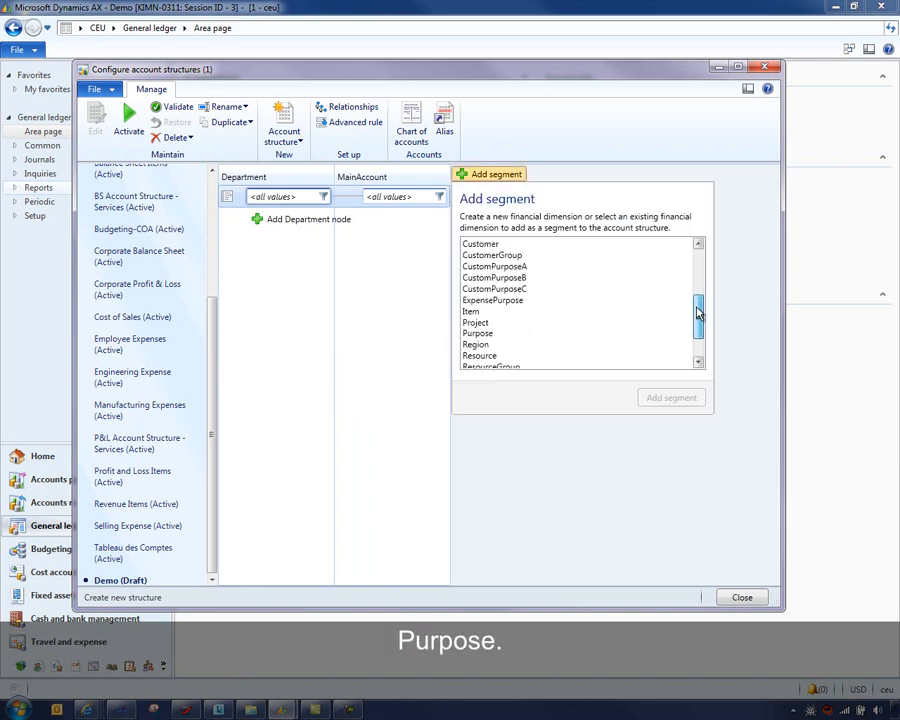
{"action": "left_click", "coordinate": [476, 333]}
{"action": "left_click", "coordinate": [650, 398]}
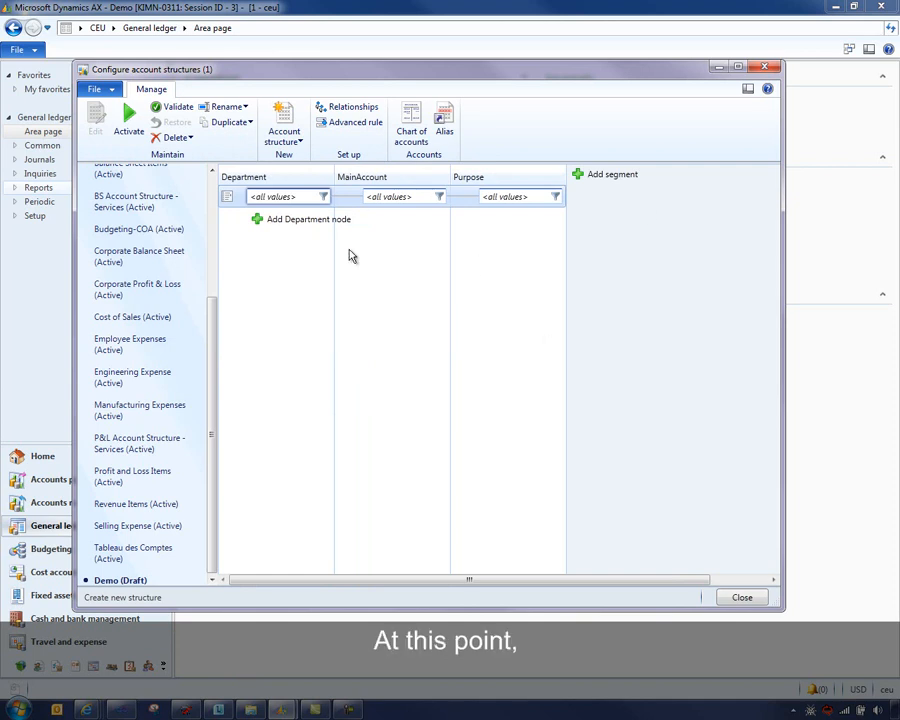
Examine the form for creating a new financial dimension as a fourth segment, and cancel it
{"action": "left_click", "coordinate": [592, 174]}
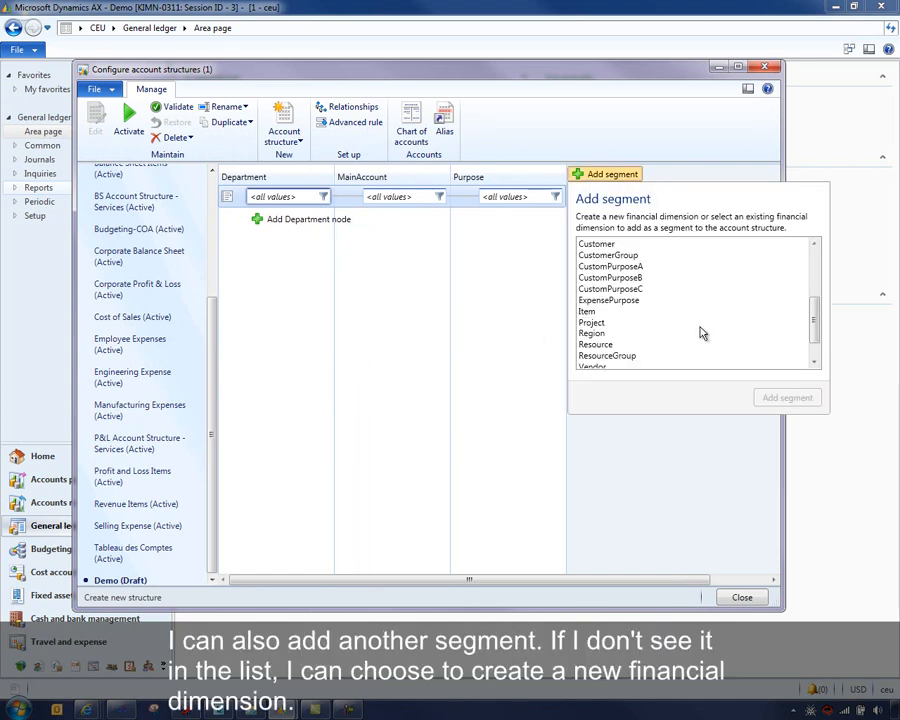
{"action": "left_click_drag", "start_coordinate": [812, 306], "coordinate": [804, 209]}
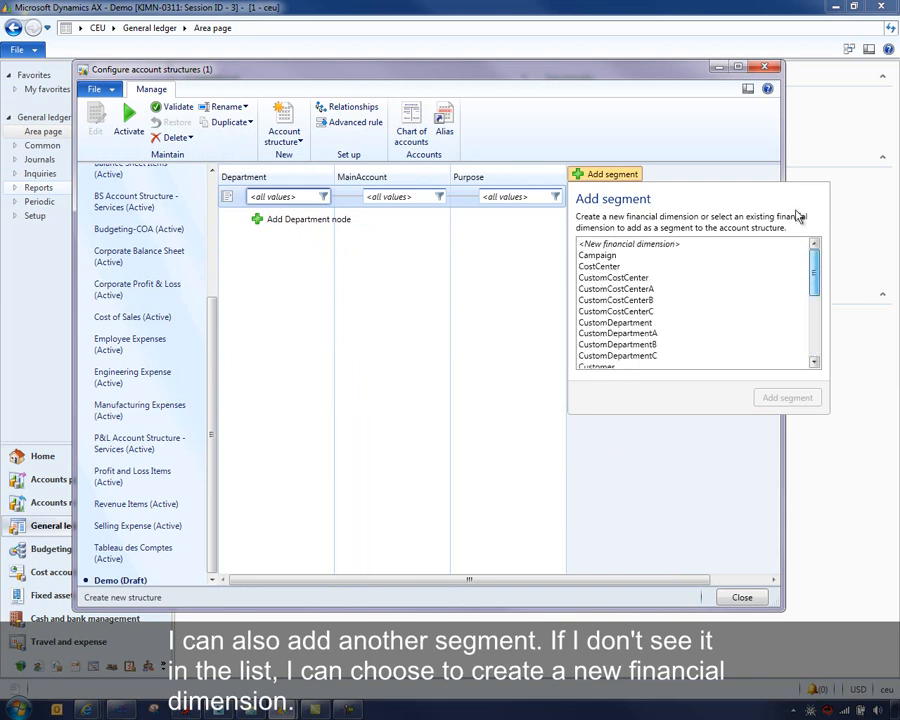
{"action": "left_click", "coordinate": [643, 244]}
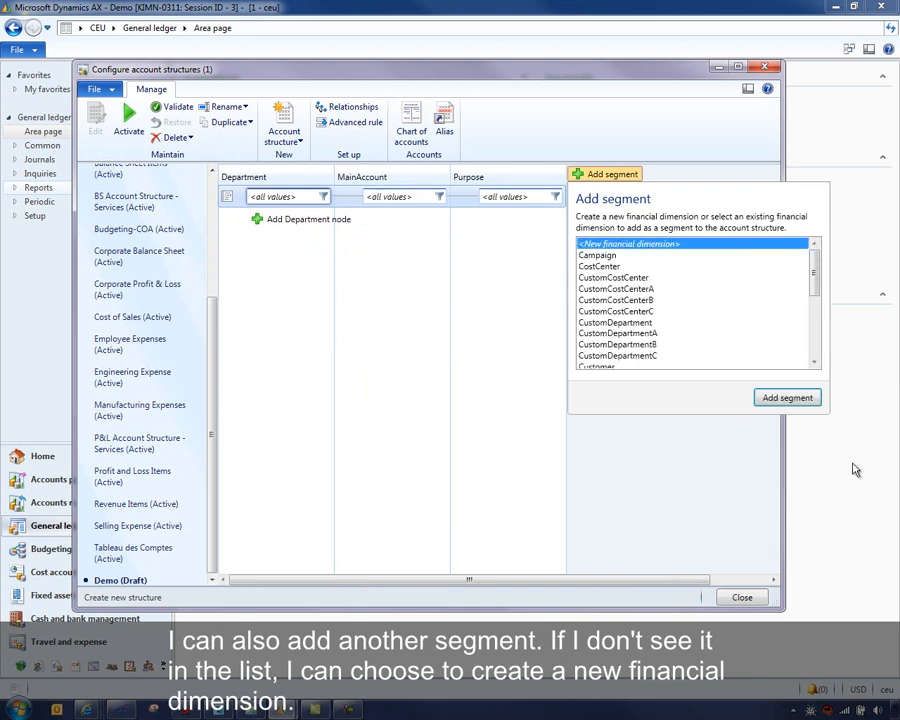
{"action": "left_click", "coordinate": [788, 399]}
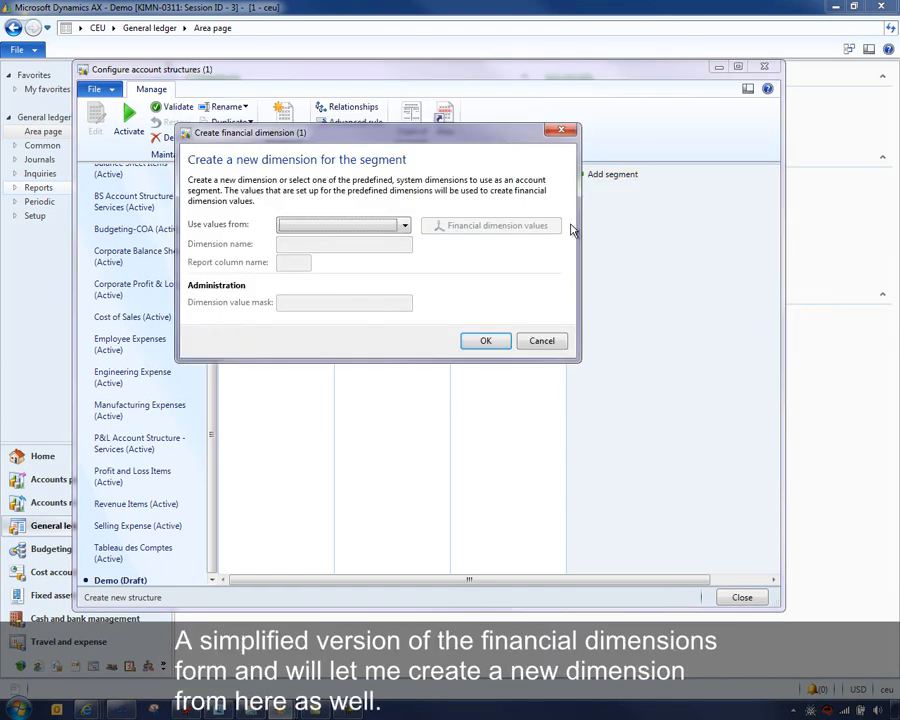
{"action": "left_click", "coordinate": [543, 342]}
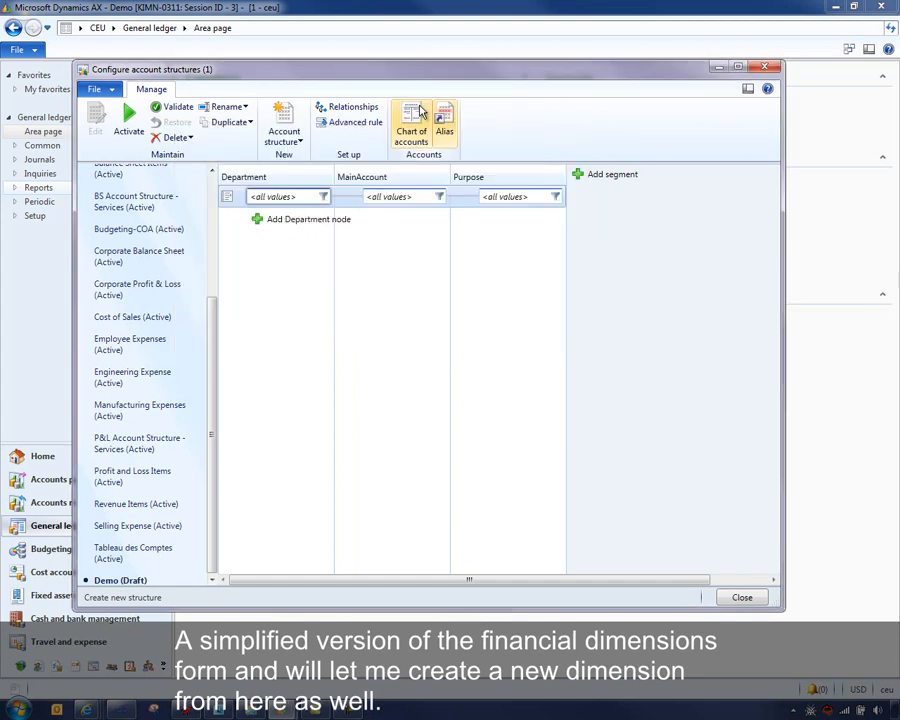
Open the allowed values of the Department segment and choose to specify which values are allowed
{"action": "left_click", "coordinate": [280, 196]}
{"action": "left_click", "coordinate": [323, 196]}
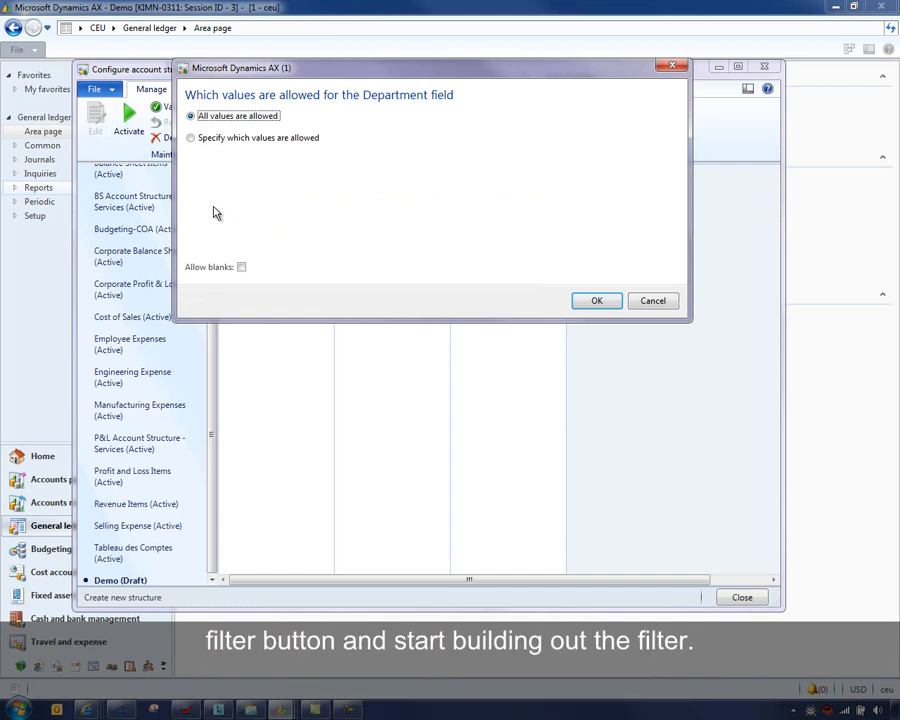
{"action": "left_click", "coordinate": [250, 138]}
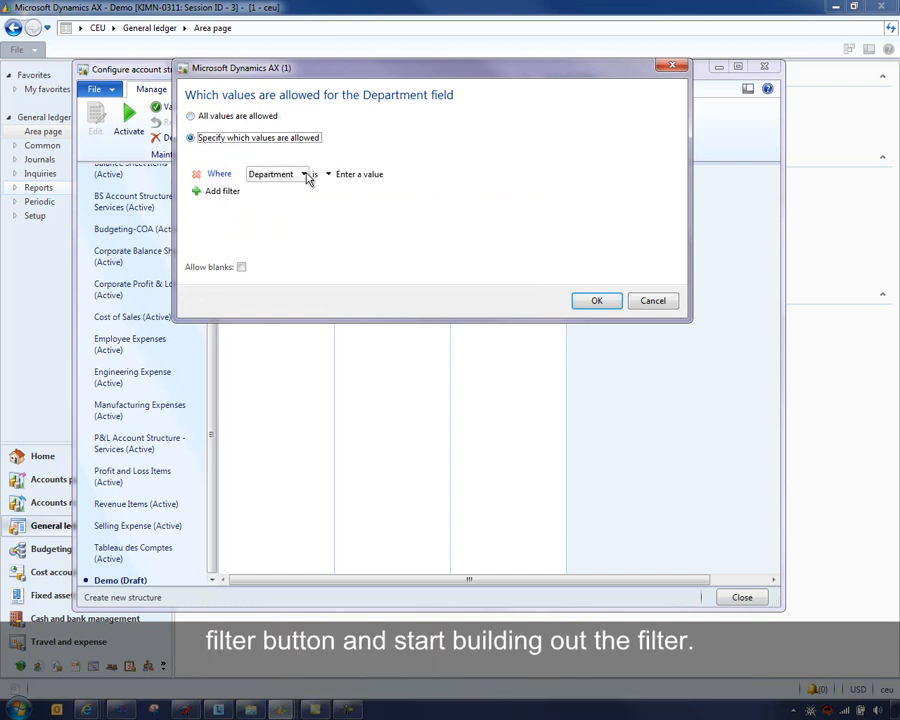
Restrict the Department segment to values that begin with OU_1 and apply the filter
{"action": "left_click", "coordinate": [304, 175]}
{"action": "left_click", "coordinate": [305, 177]}
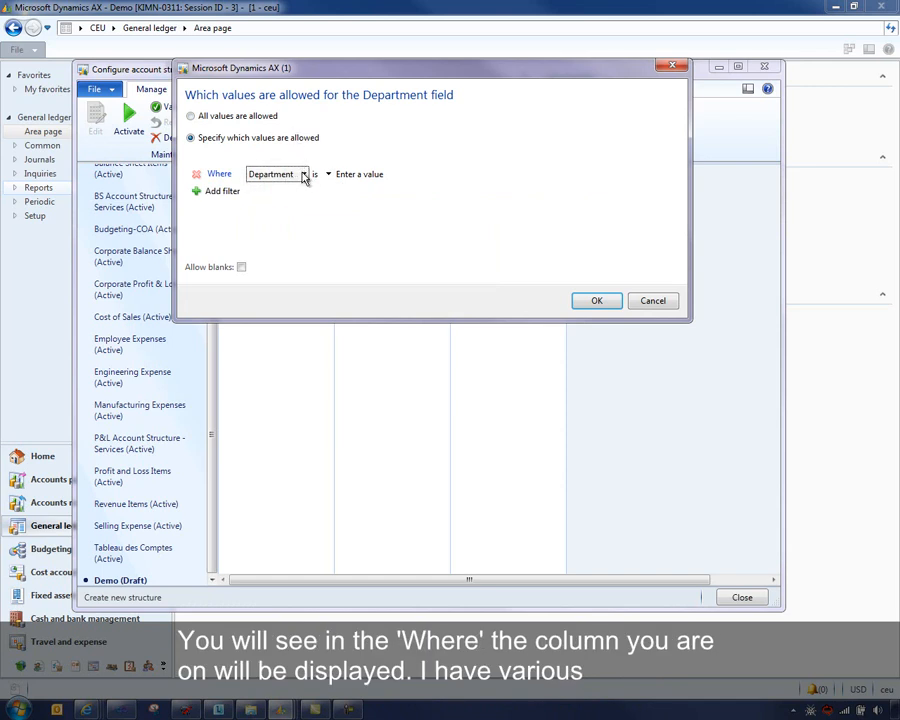
{"action": "left_click", "coordinate": [304, 175]}
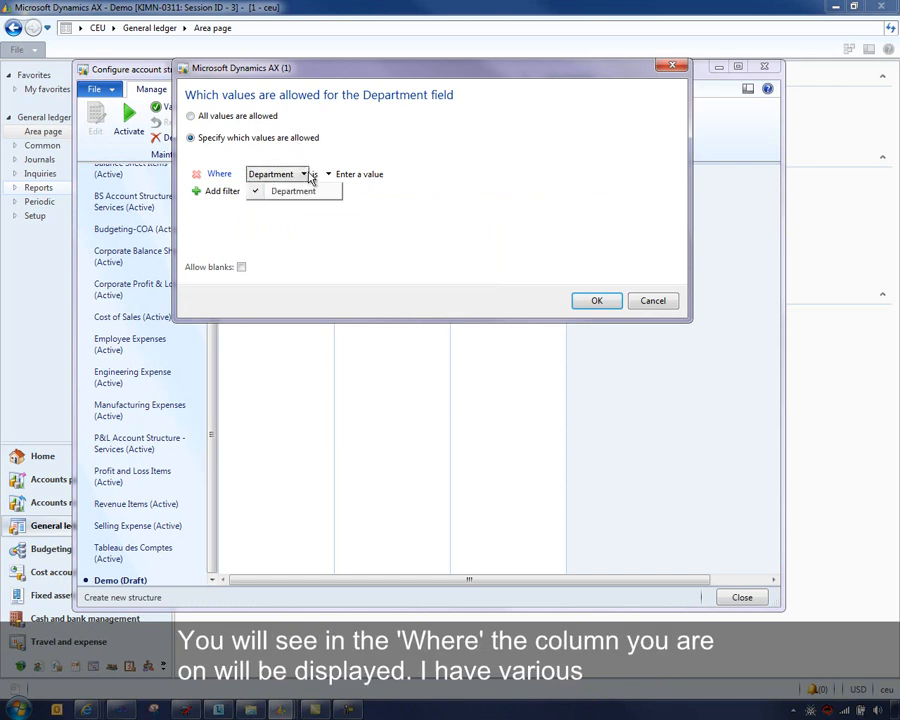
{"action": "left_click", "coordinate": [305, 175]}
{"action": "left_click", "coordinate": [327, 174]}
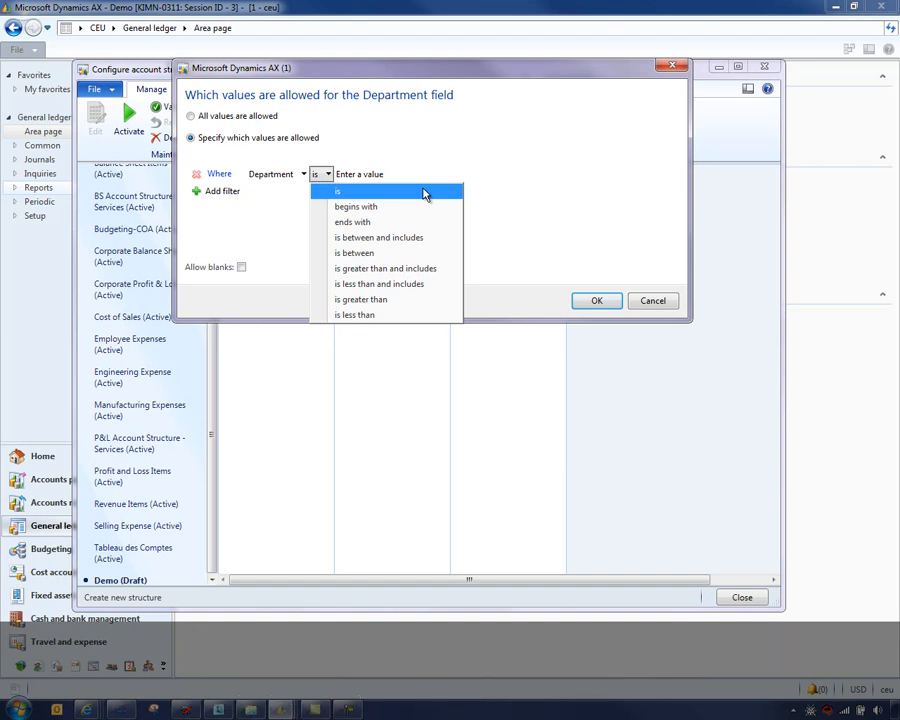
{"action": "left_click", "coordinate": [325, 175]}
{"action": "left_click", "coordinate": [325, 175]}
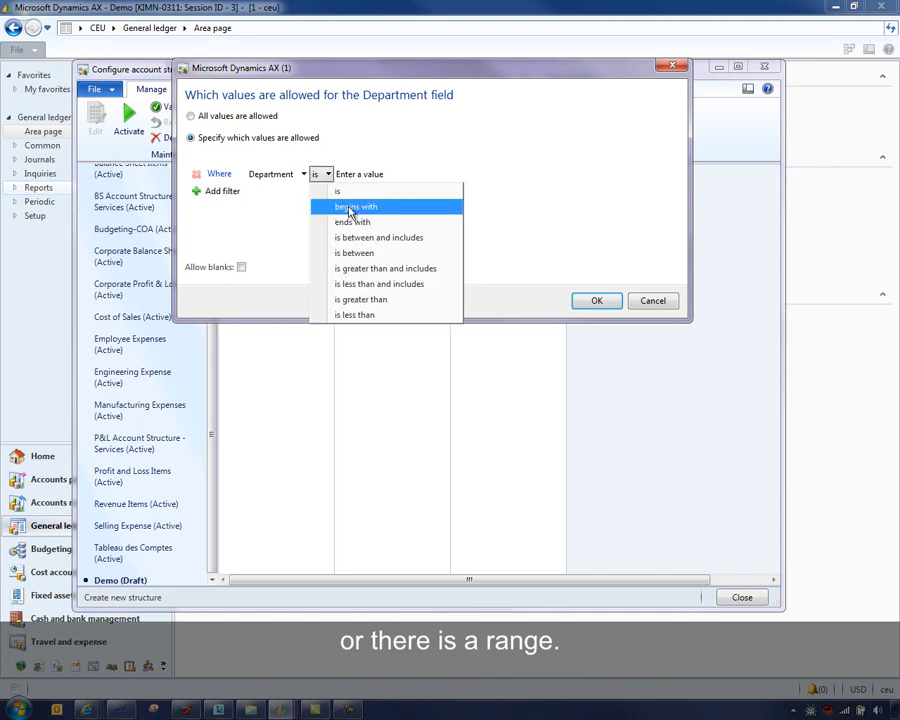
{"action": "left_click", "coordinate": [346, 205]}
{"action": "left_click", "coordinate": [430, 178]}
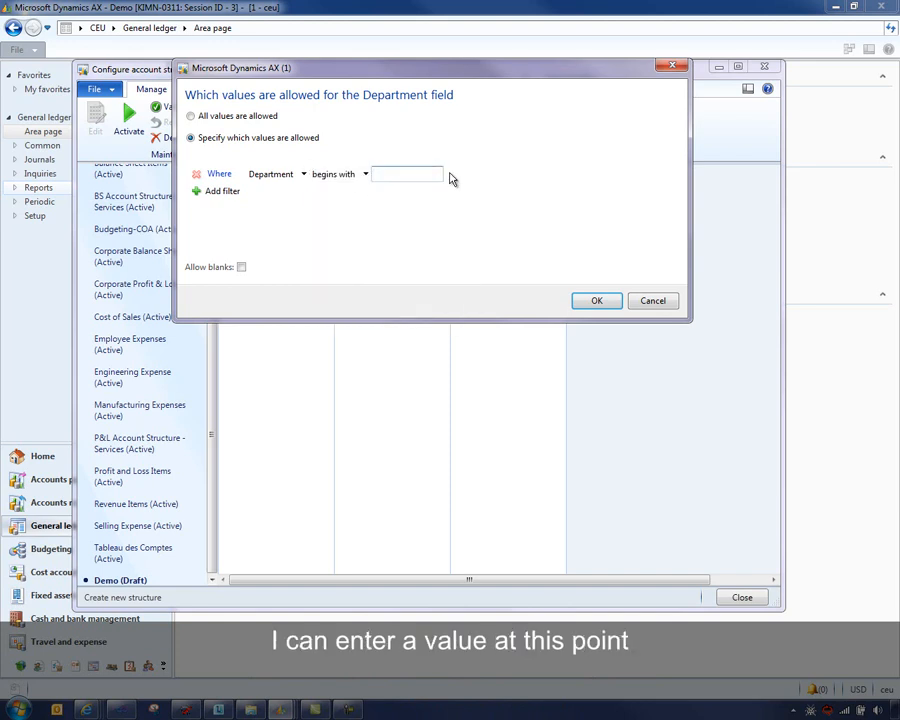
{"action": "type", "text": "OU_1"}
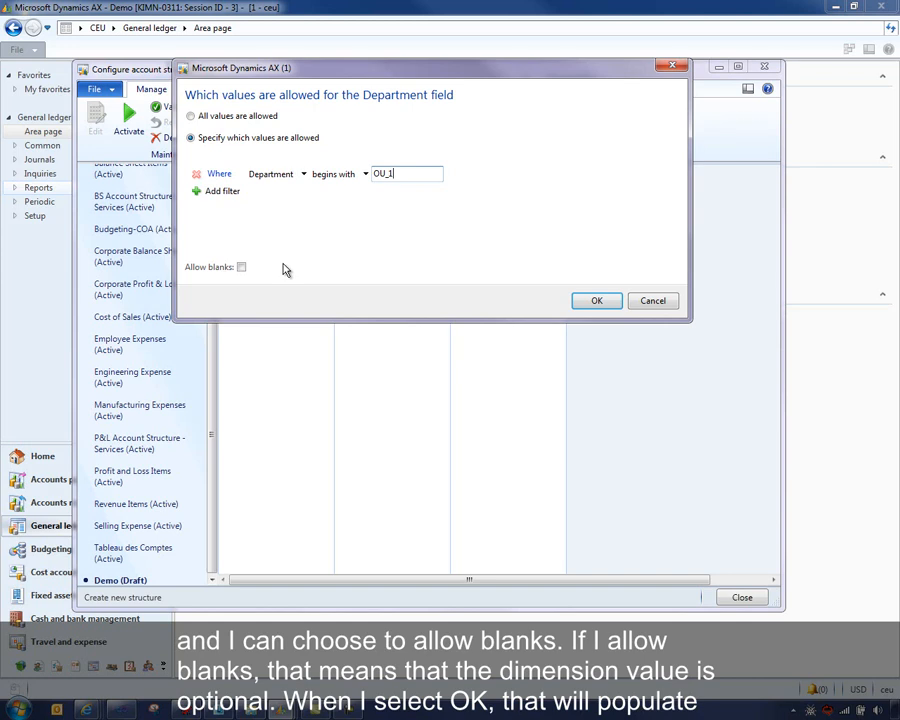
{"action": "left_click", "coordinate": [596, 301]}
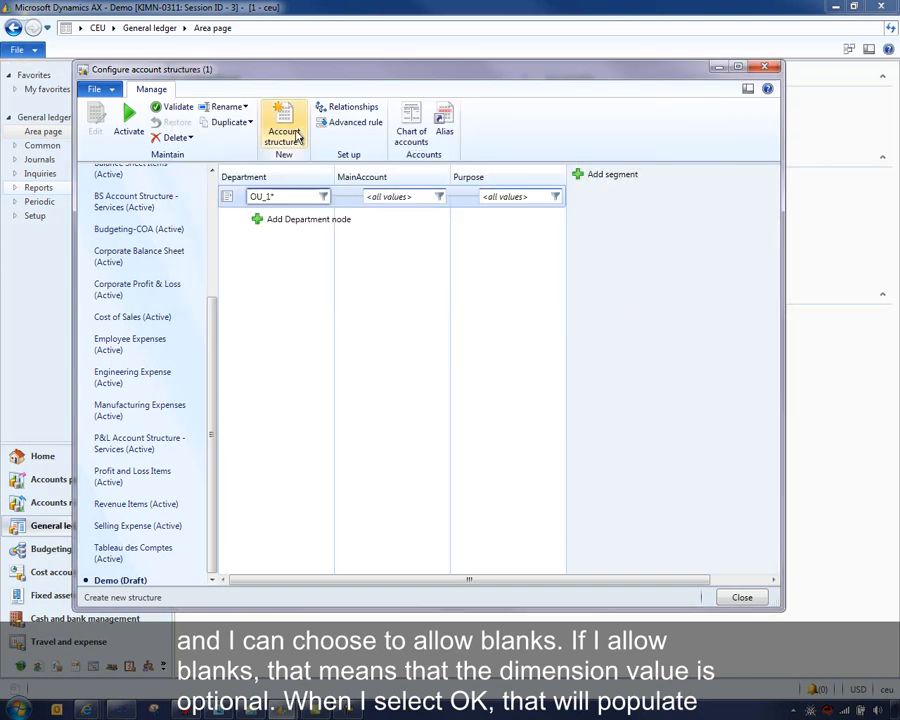
Add a second Department node to the Demo structure with the allowed values OU_2*
{"action": "left_click", "coordinate": [296, 220]}
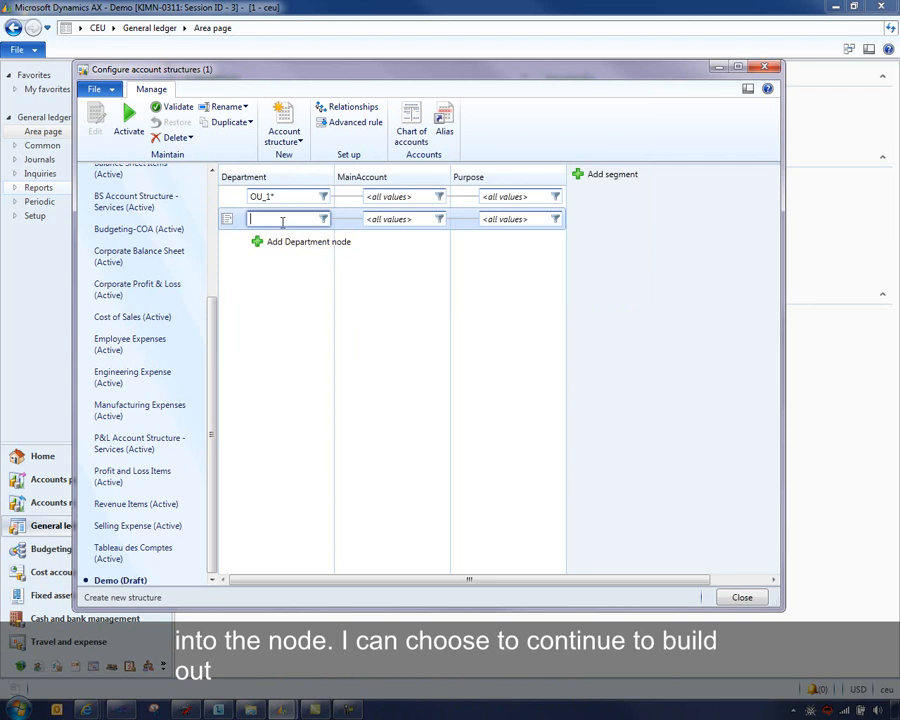
{"action": "type", "text": "OU_2*"}
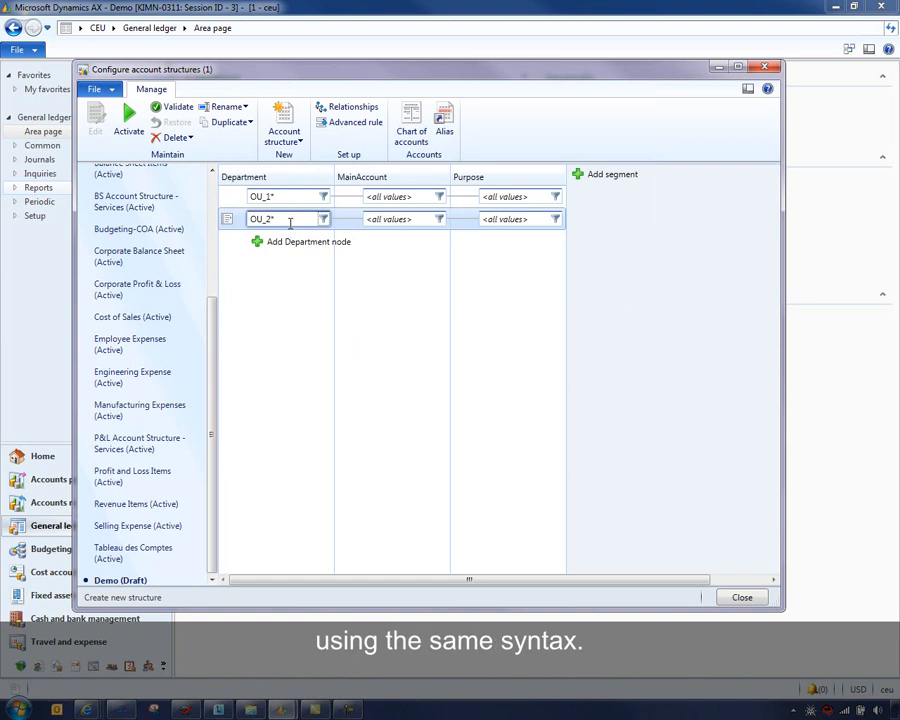
{"action": "left_click", "coordinate": [423, 220]}
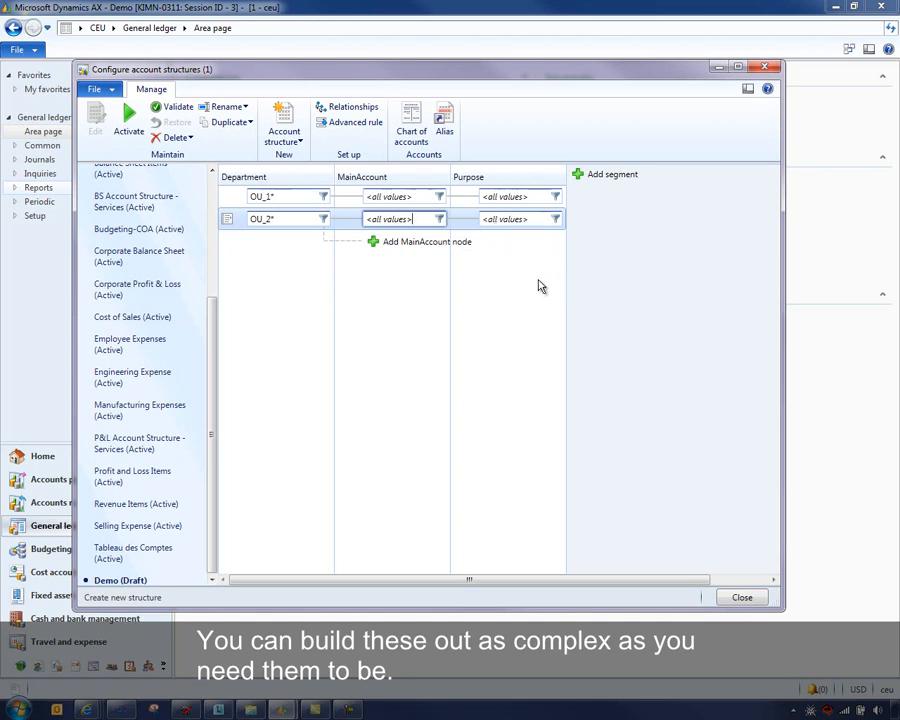
Add CostCenter as the fourth segment of the Demo account structure, following Purpose
{"action": "left_click", "coordinate": [590, 176]}
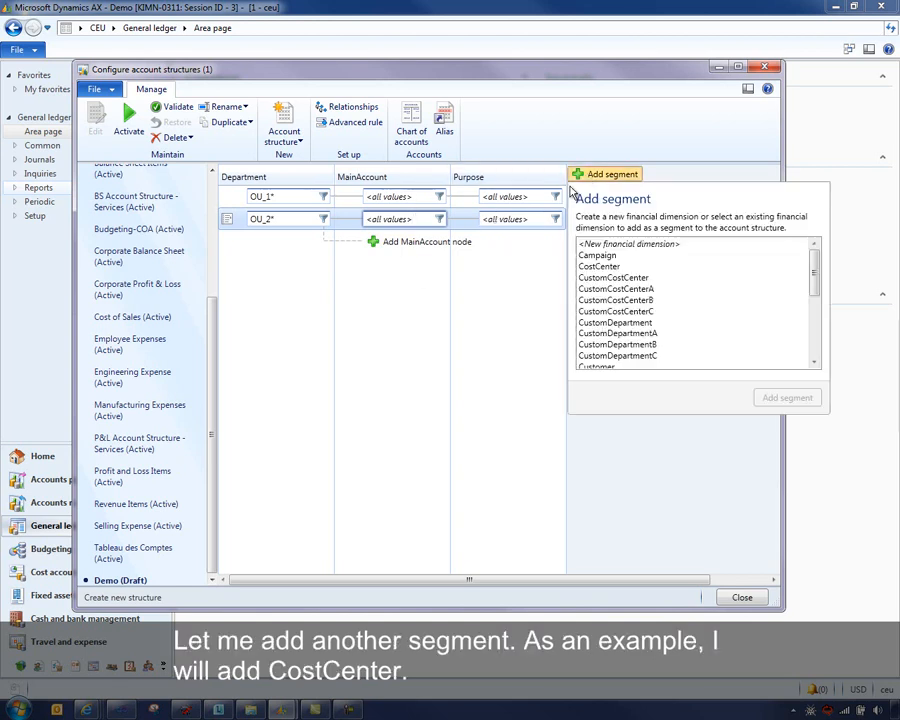
{"action": "left_click", "coordinate": [588, 266]}
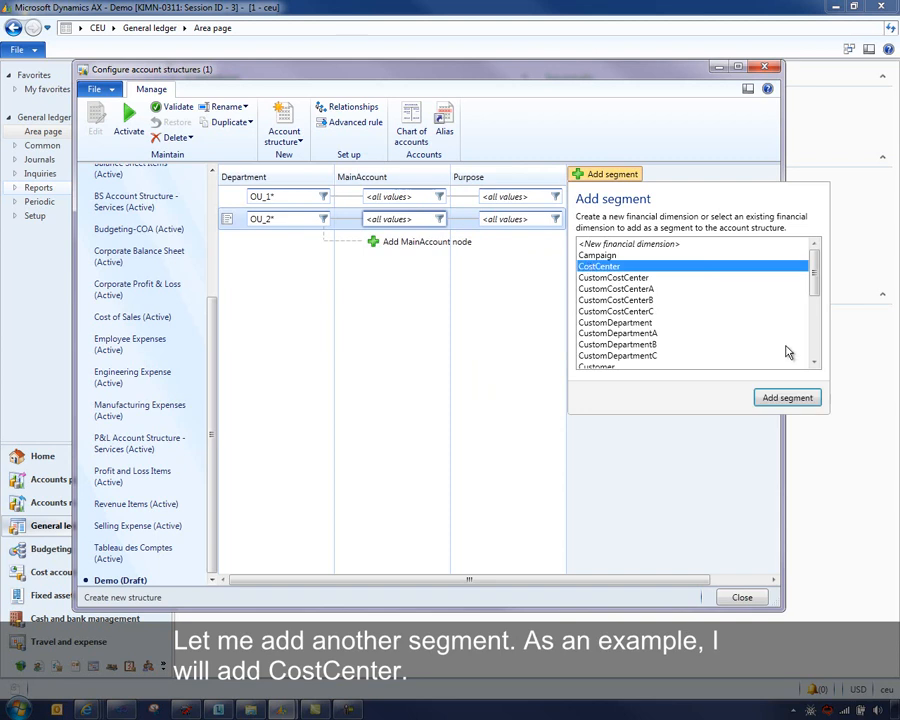
{"action": "left_click", "coordinate": [779, 405]}
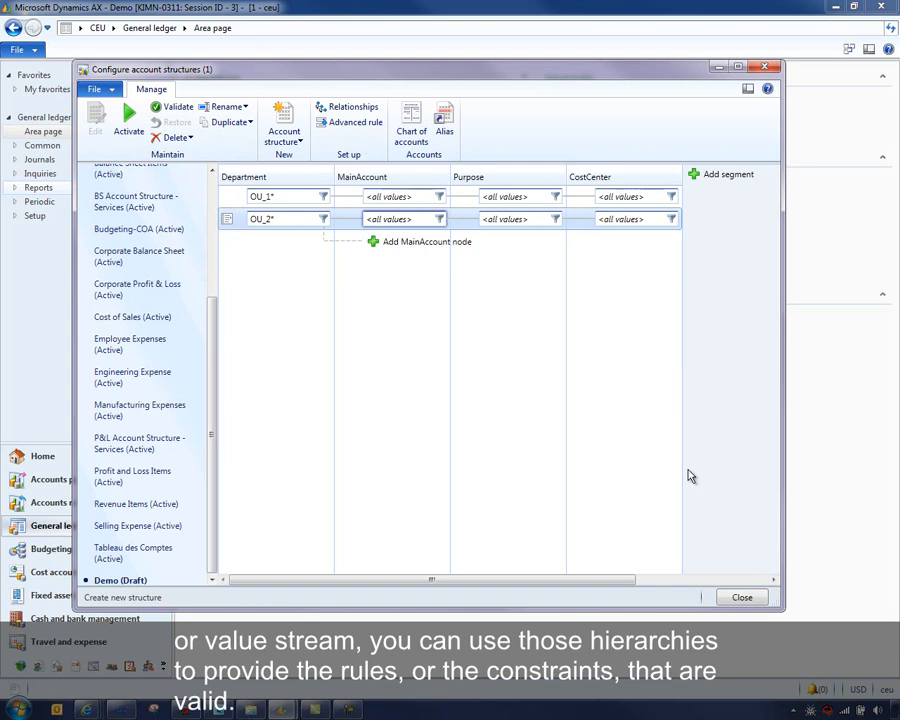
Apply the Centralized Payments relationship from Department to CostCenter to the Demo structure, marked in red
{"action": "left_click", "coordinate": [345, 112]}
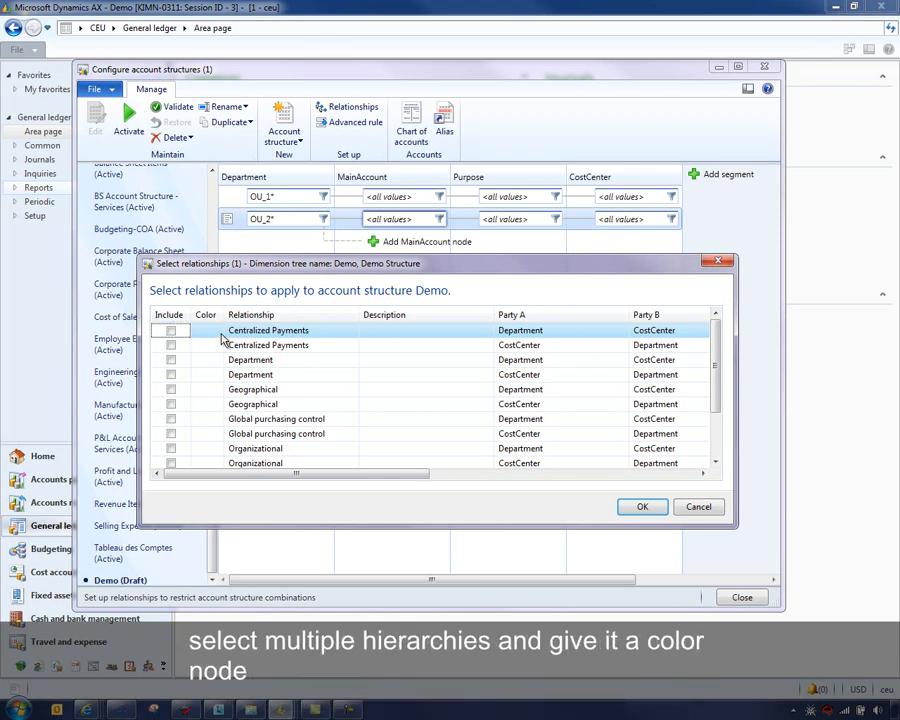
{"action": "left_click", "coordinate": [171, 331]}
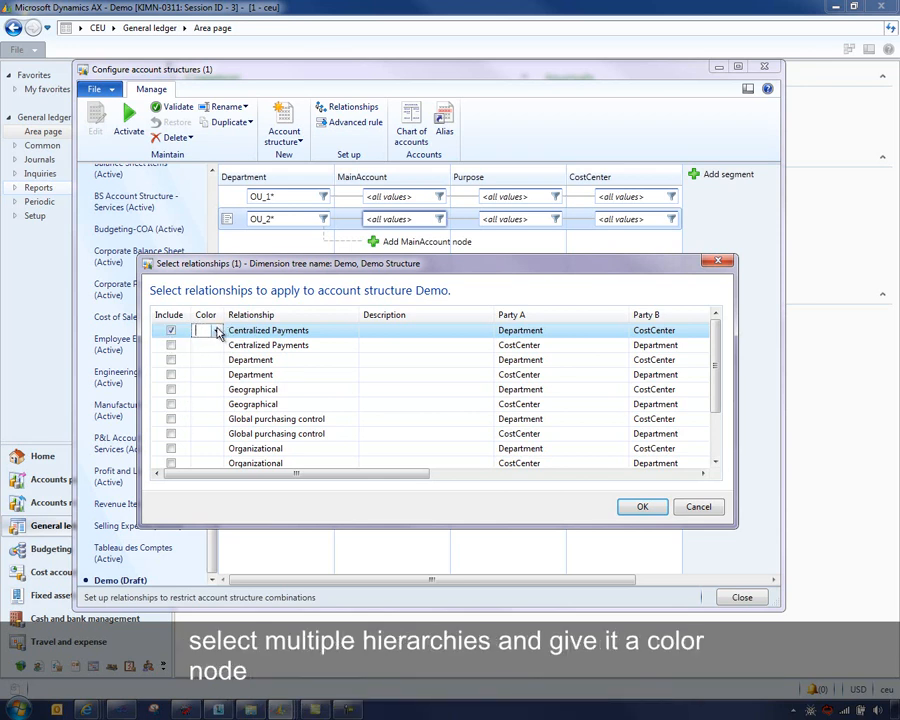
{"action": "left_click", "coordinate": [203, 330]}
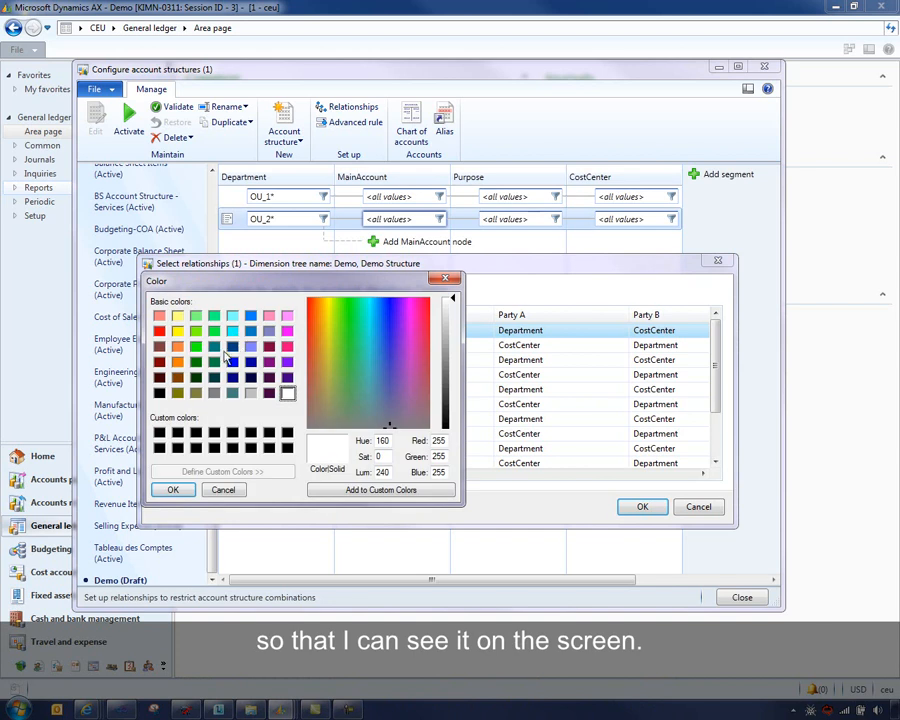
{"action": "left_click", "coordinate": [159, 331]}
{"action": "left_click", "coordinate": [173, 489]}
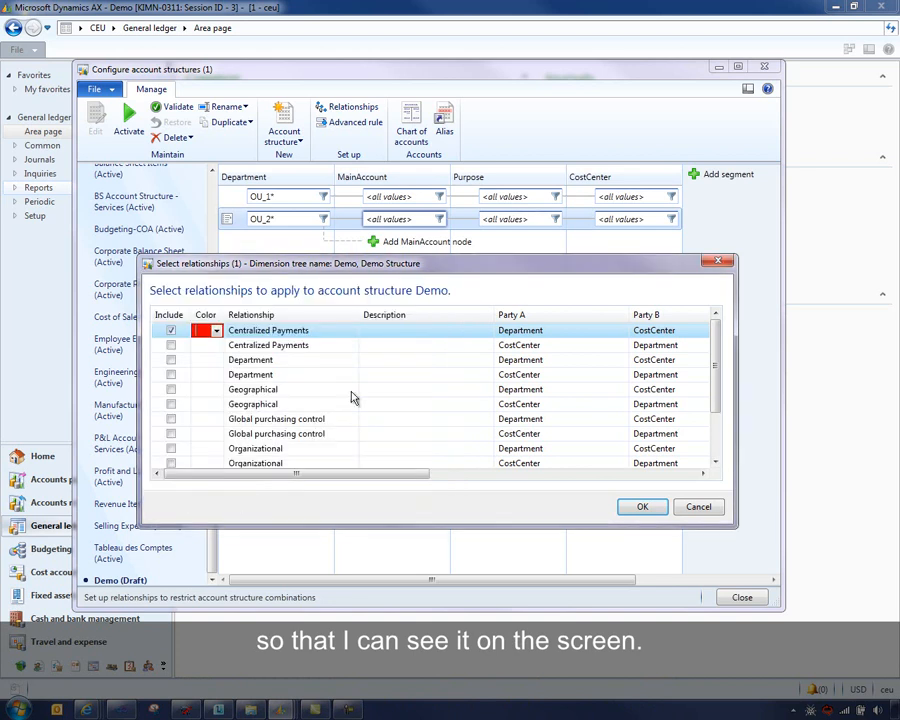
{"action": "left_click", "coordinate": [640, 508]}
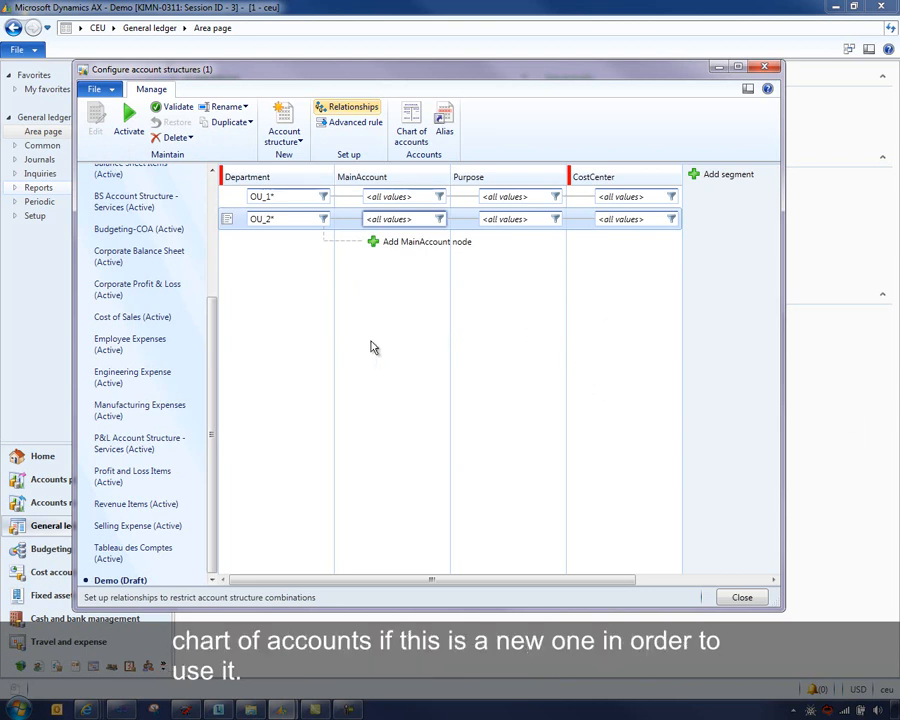
Open the existing Account Structure - P&L for editing
{"action": "scroll", "coordinate": [197, 208], "scroll_direction": "up", "scroll_amount": 3}
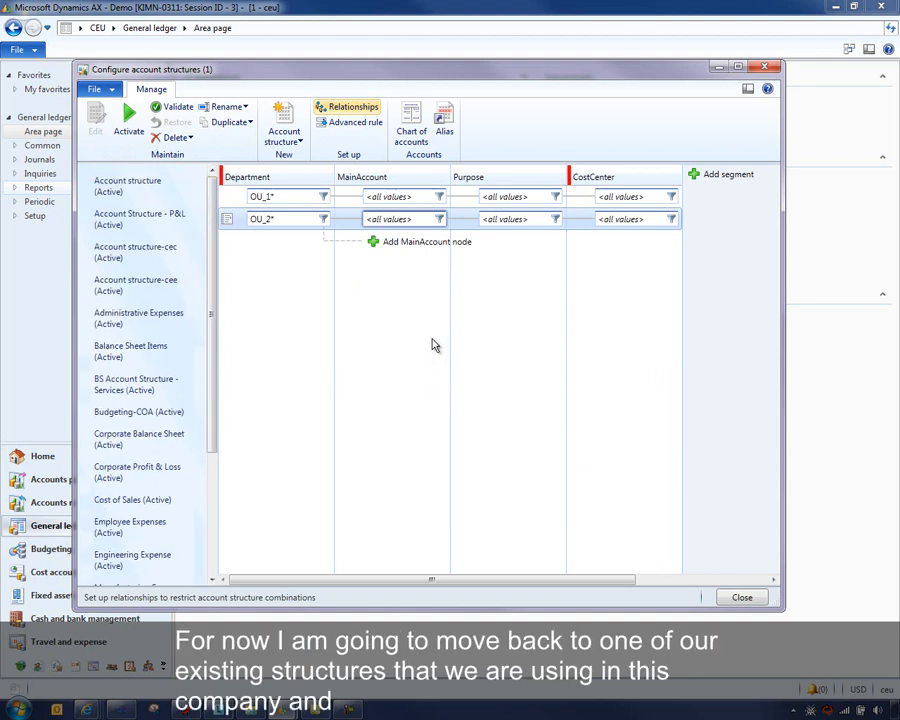
{"action": "left_click", "coordinate": [125, 222]}
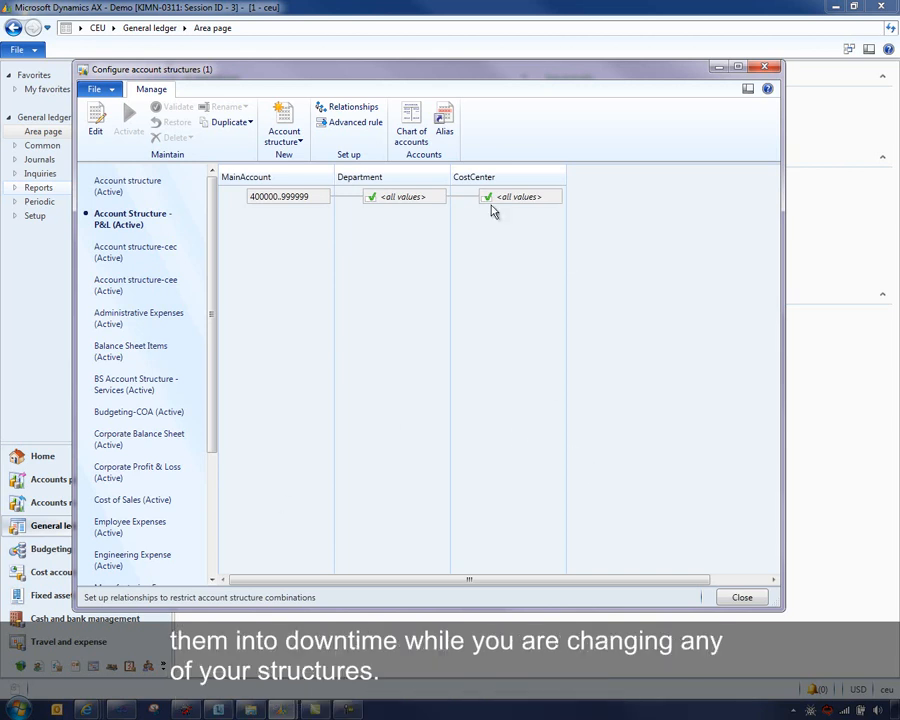
{"action": "left_click", "coordinate": [95, 118]}
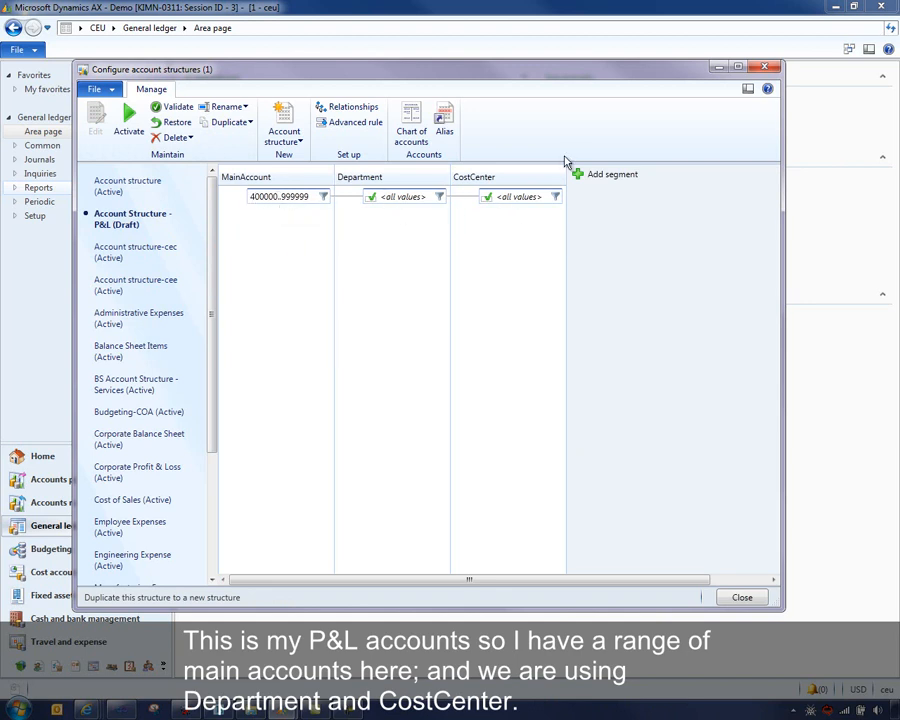
Add Region as a segment of the P&L account structure, following CostCenter
{"action": "left_click", "coordinate": [593, 176]}
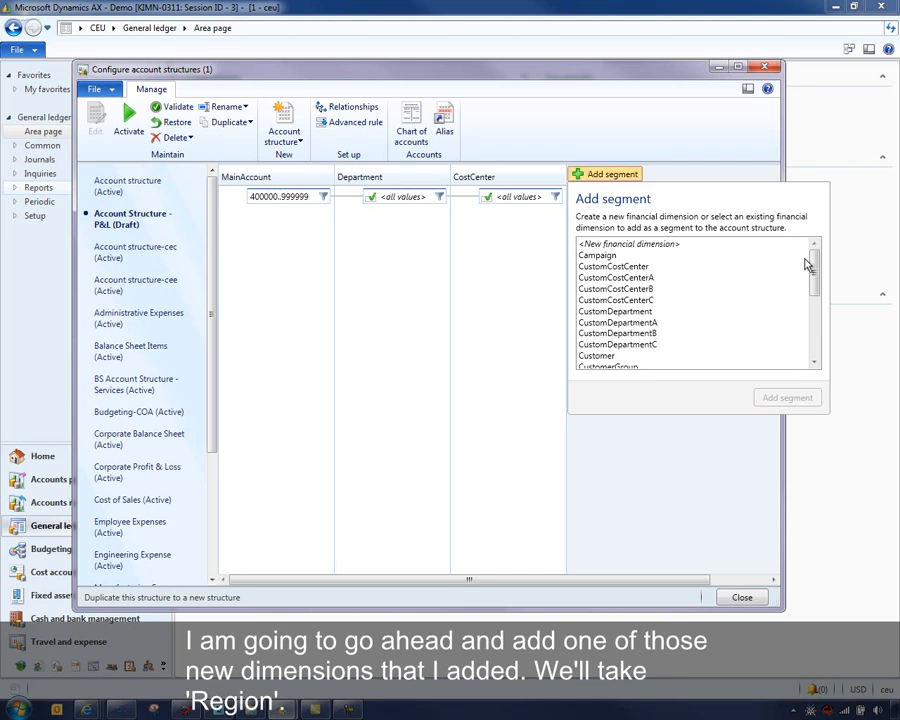
{"action": "left_click_drag", "start_coordinate": [813, 263], "coordinate": [813, 307]}
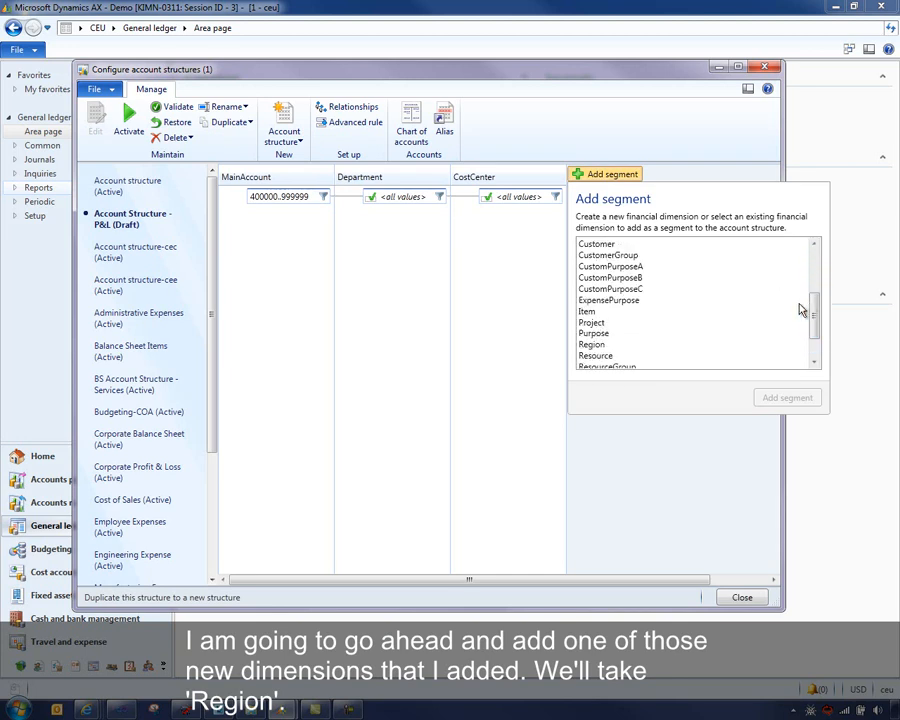
{"action": "left_click", "coordinate": [608, 345]}
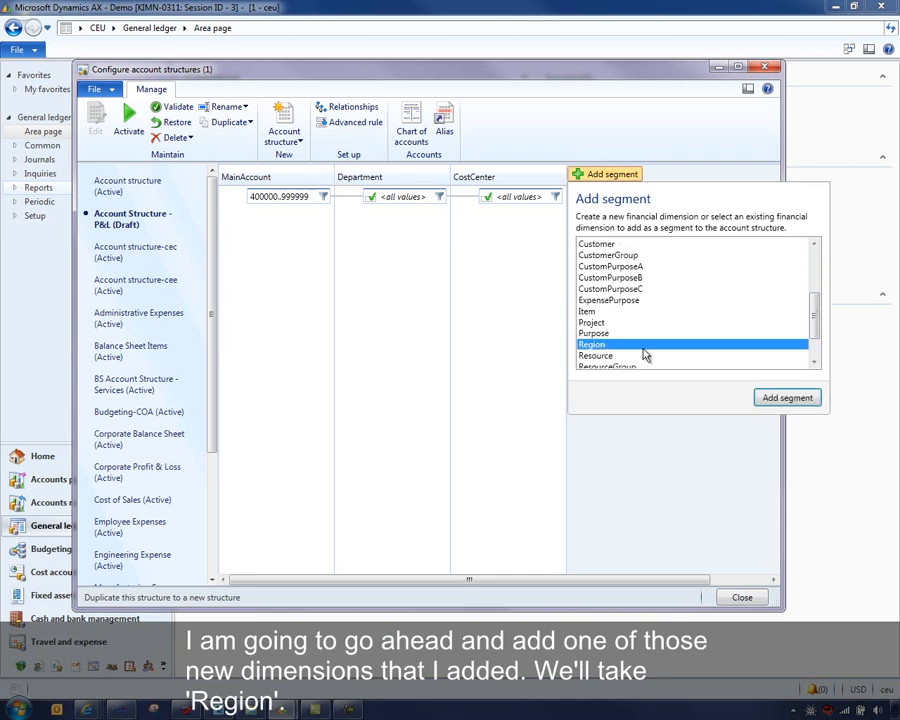
{"action": "left_click", "coordinate": [781, 397]}
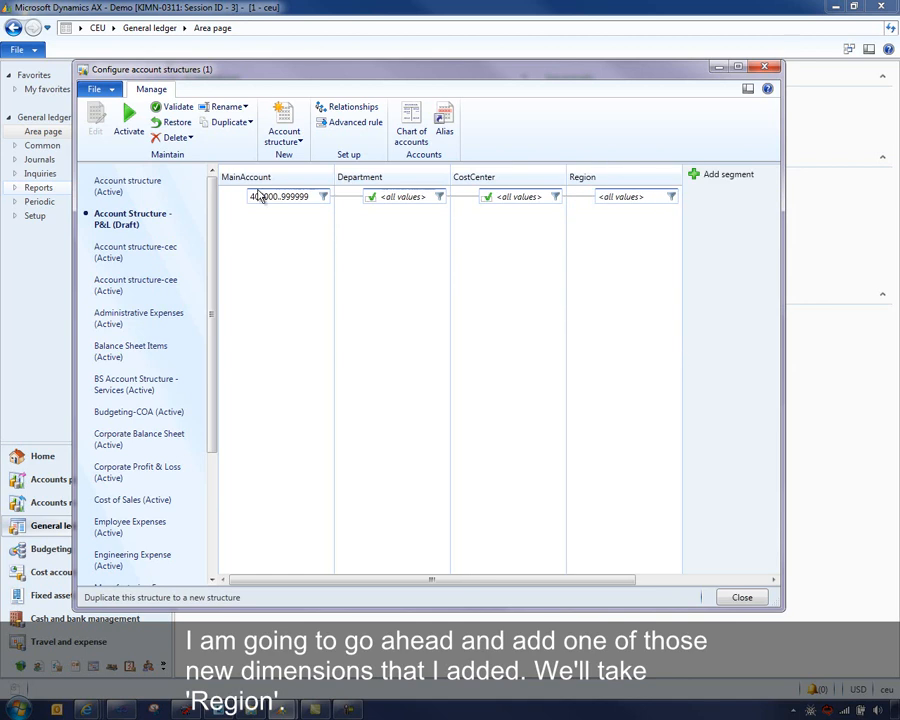
Set the allowed Department values for main accounts 400000..999999 to the range OU_1..OU_2999
{"action": "left_click", "coordinate": [388, 196]}
{"action": "left_click_drag", "start_coordinate": [430, 197], "coordinate": [367, 198]}
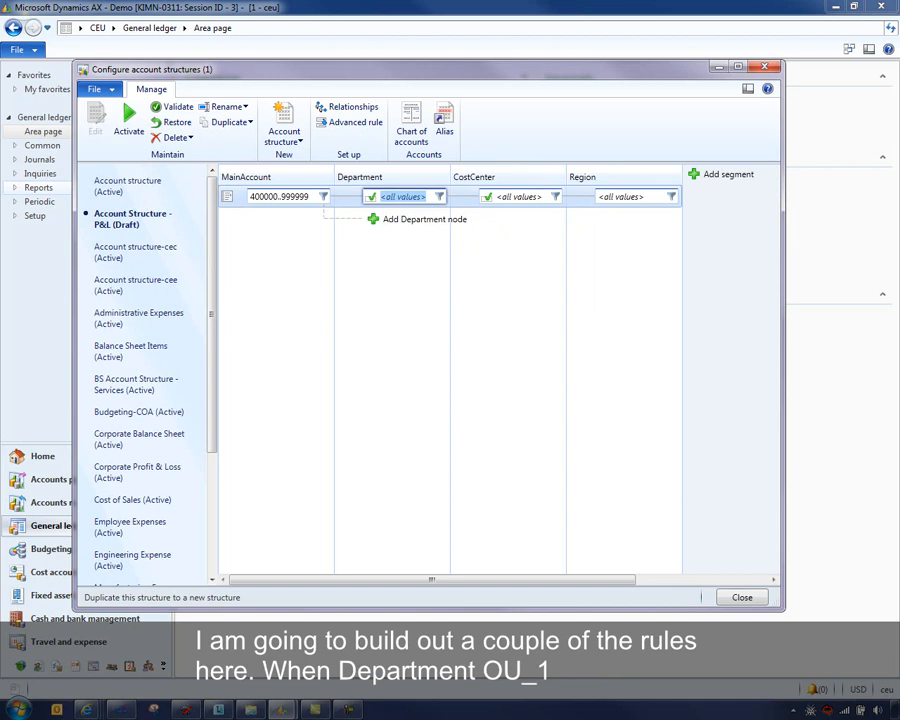
{"action": "type", "text": "OU_"}
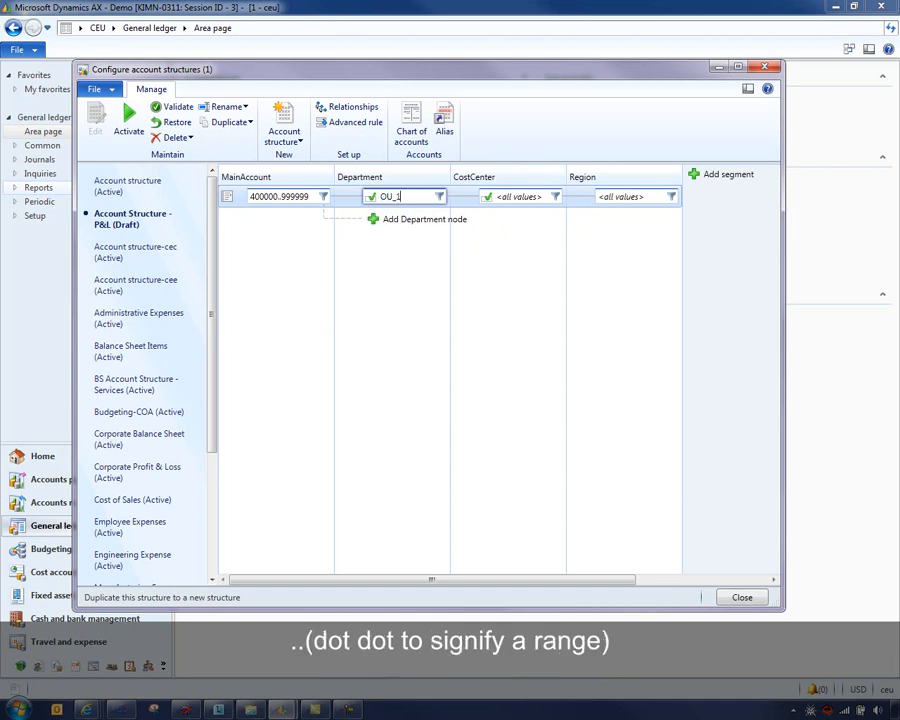
{"action": "type", "text": "1..OU"}
{"action": "type", "text": "999"}
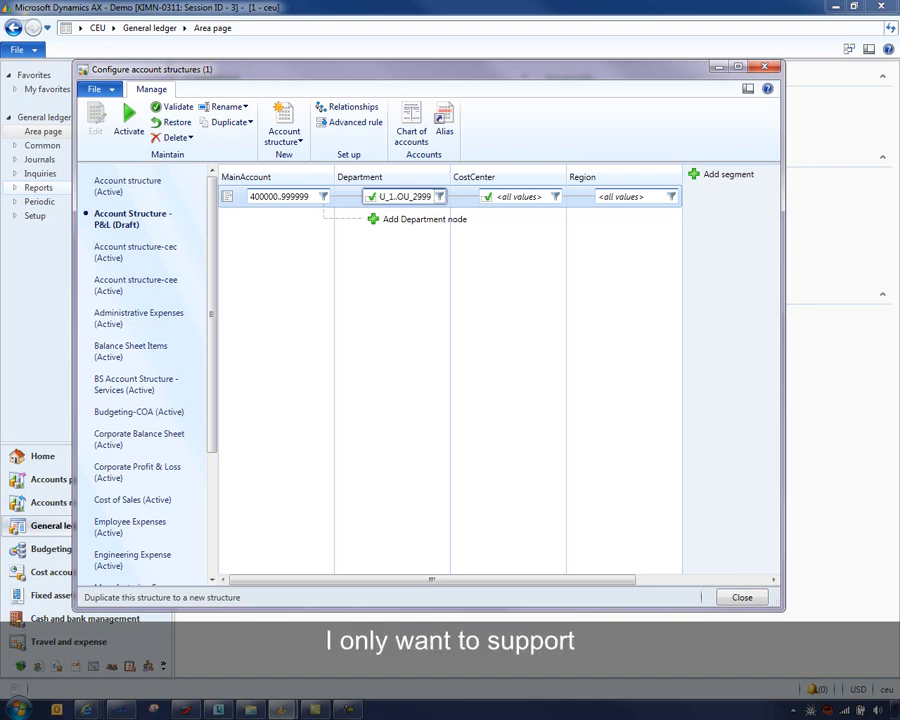
Restrict the Region segment on the same row to the value Region 1
{"action": "left_click", "coordinate": [642, 197]}
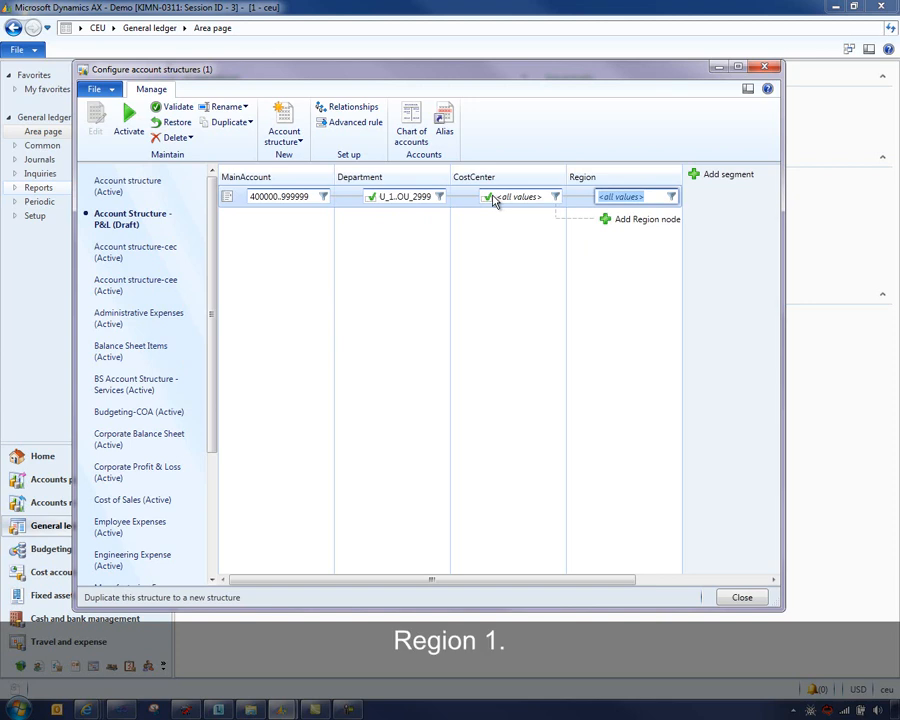
{"action": "type", "text": "REgion"}
{"action": "key", "text": "BackSpace"}
{"action": "key", "text": "BackSpace"}
{"action": "key", "text": "BackSpace"}
{"action": "key", "text": "BackSpace"}
{"action": "key", "text": "BackSpace"}
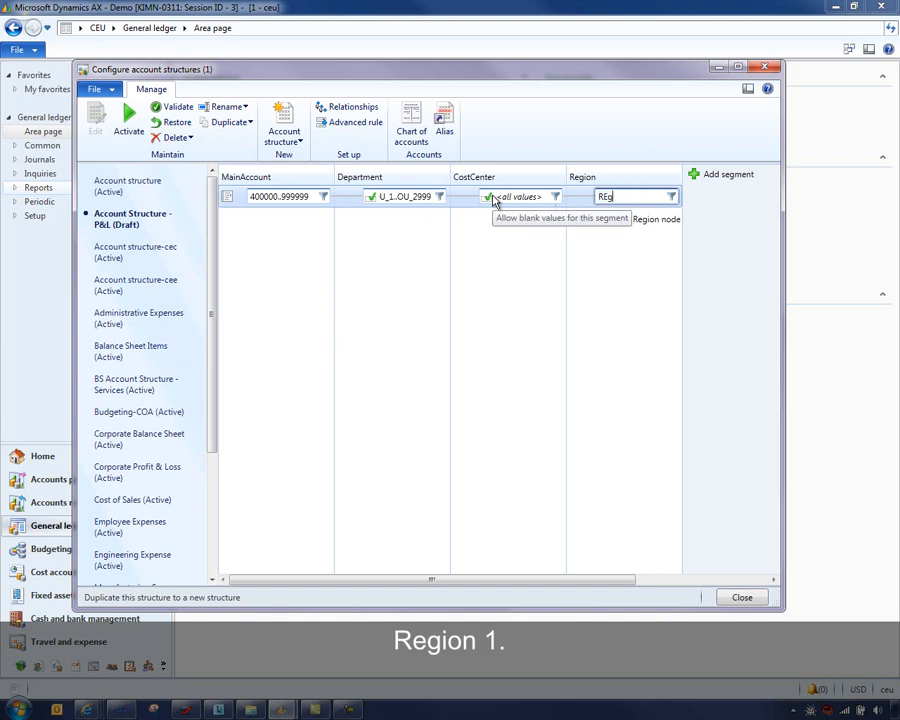
{"action": "type", "text": "egion 1"}
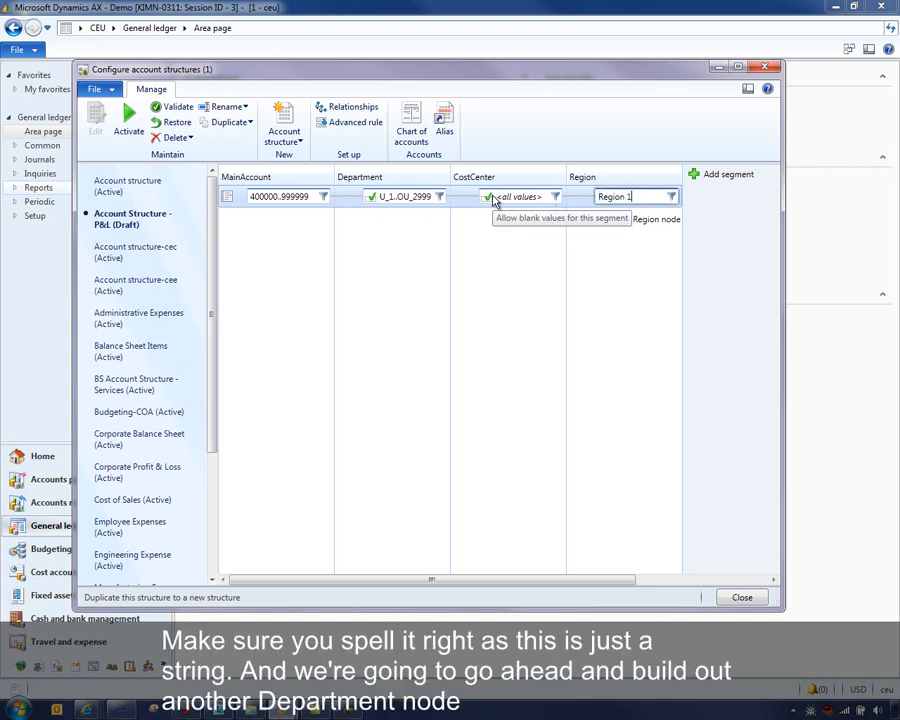
Add a second Department node under main accounts 400000..999999 with the allowed range OU_3..OU_4999
{"action": "mouse_move", "coordinate": [414, 200]}
{"action": "left_click", "coordinate": [404, 222]}
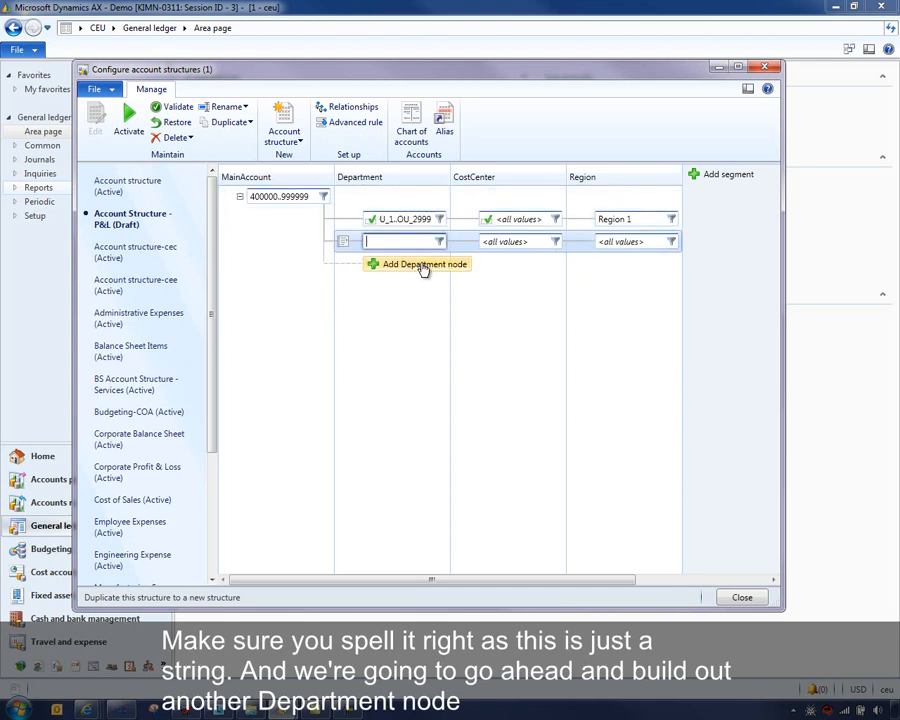
{"action": "type", "text": "OU"}
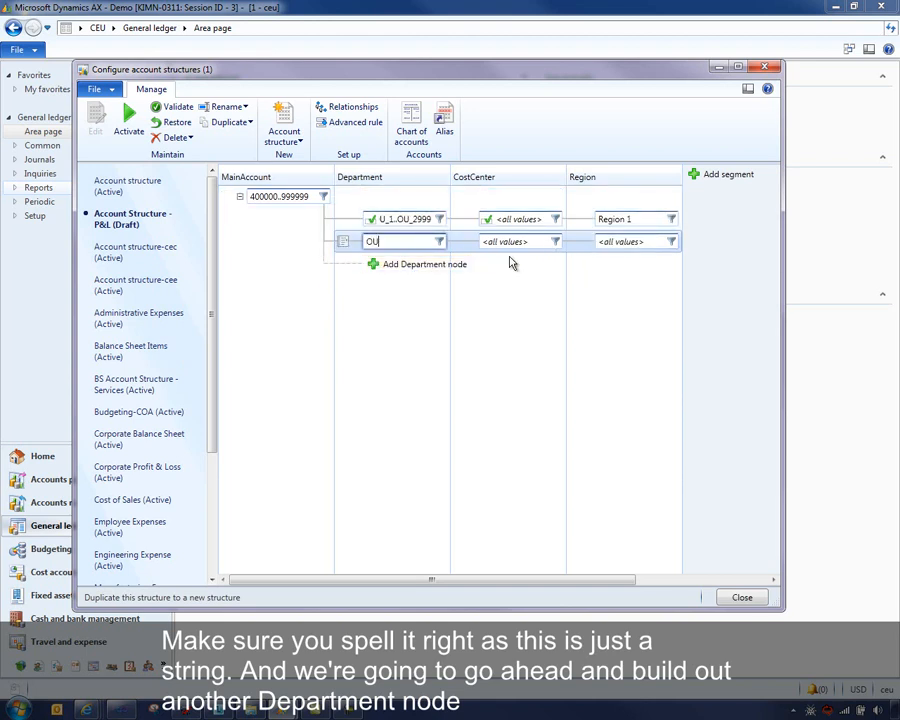
{"action": "type", "text": "_"}
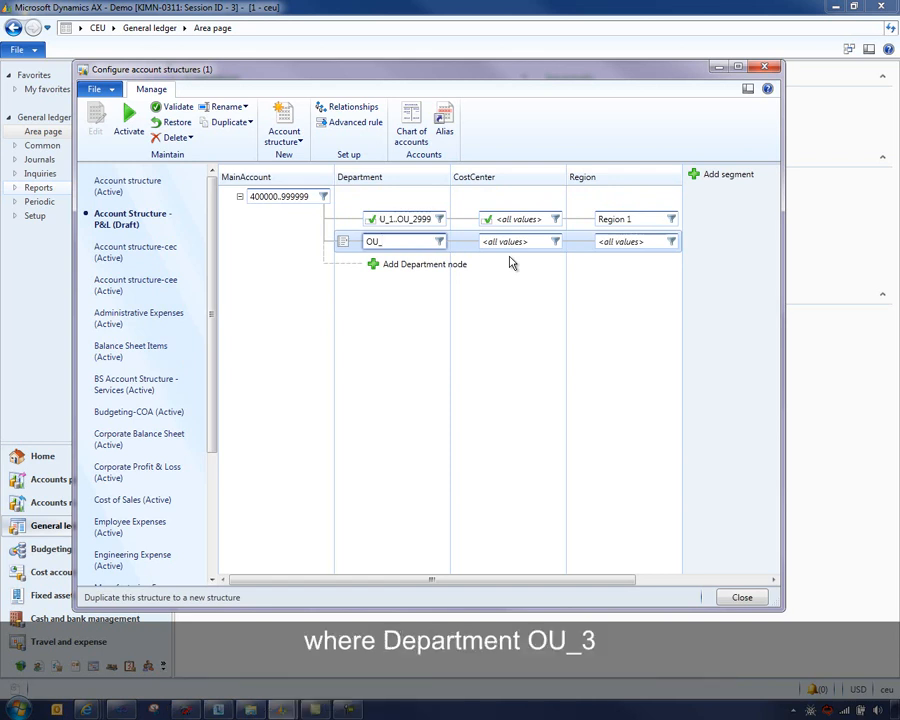
{"action": "type", "text": "2"}
{"action": "type", "text": "..OU_"}
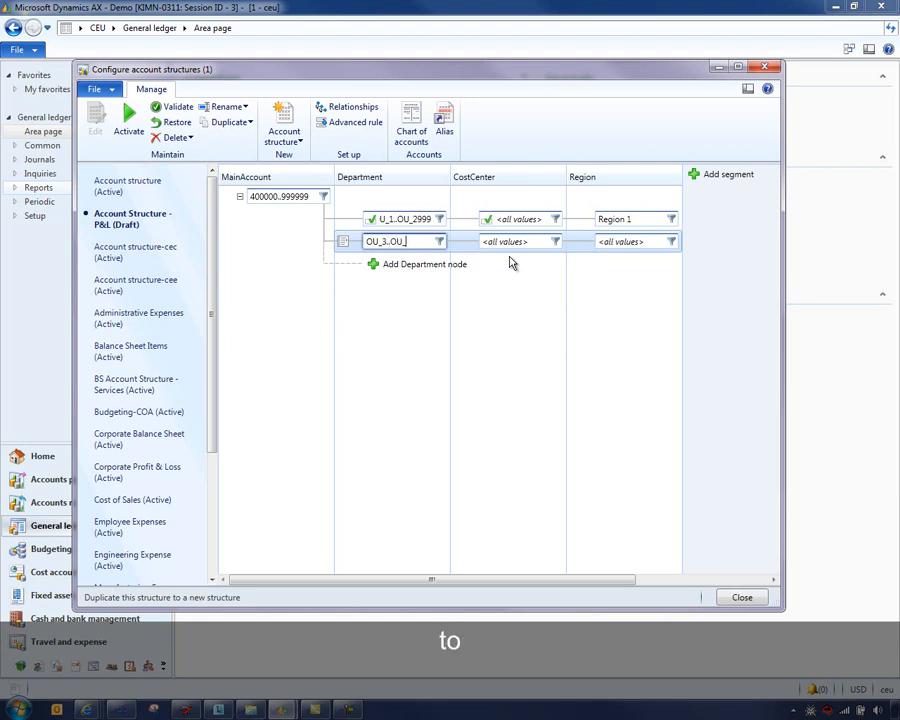
{"action": "type", "text": "499"}
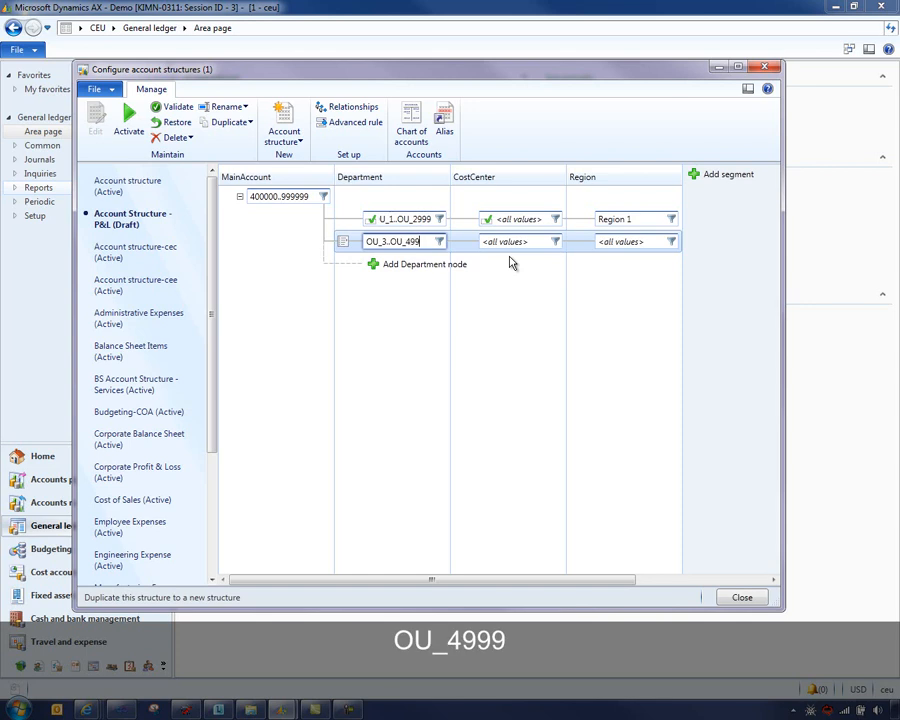
{"action": "type", "text": "9"}
Restrict the Region segment on the OU_3..OU_4999 row to the value Region 2
{"action": "left_click", "coordinate": [648, 240]}
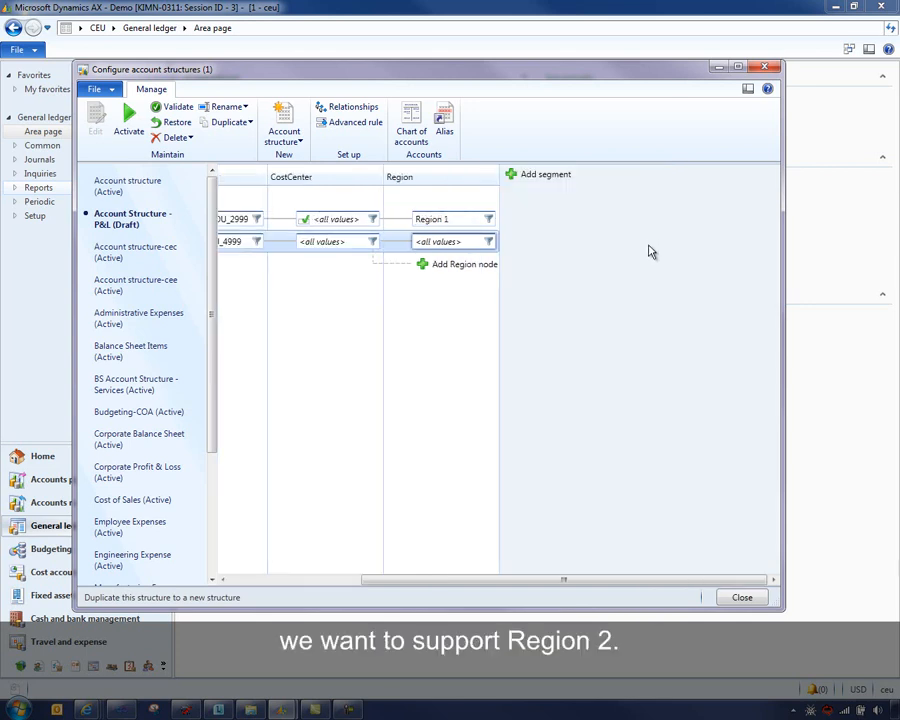
{"action": "left_click", "coordinate": [466, 240]}
{"action": "type", "text": "Region 2"}
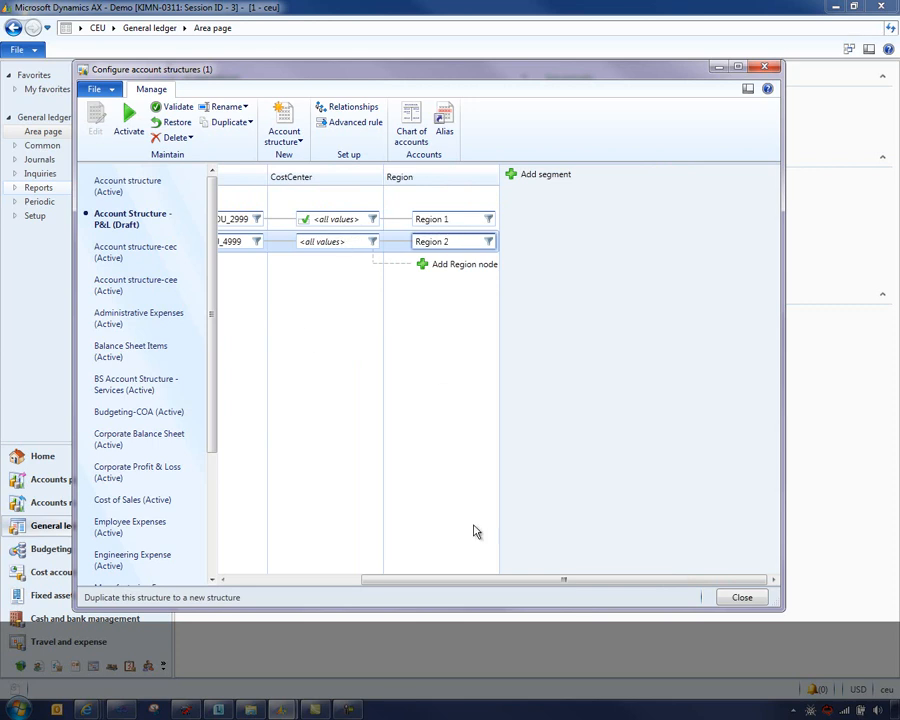
Add a third Department node under the same main account range, allowing OU_5..OU_9999
{"action": "left_click_drag", "start_coordinate": [472, 578], "coordinate": [338, 582]}
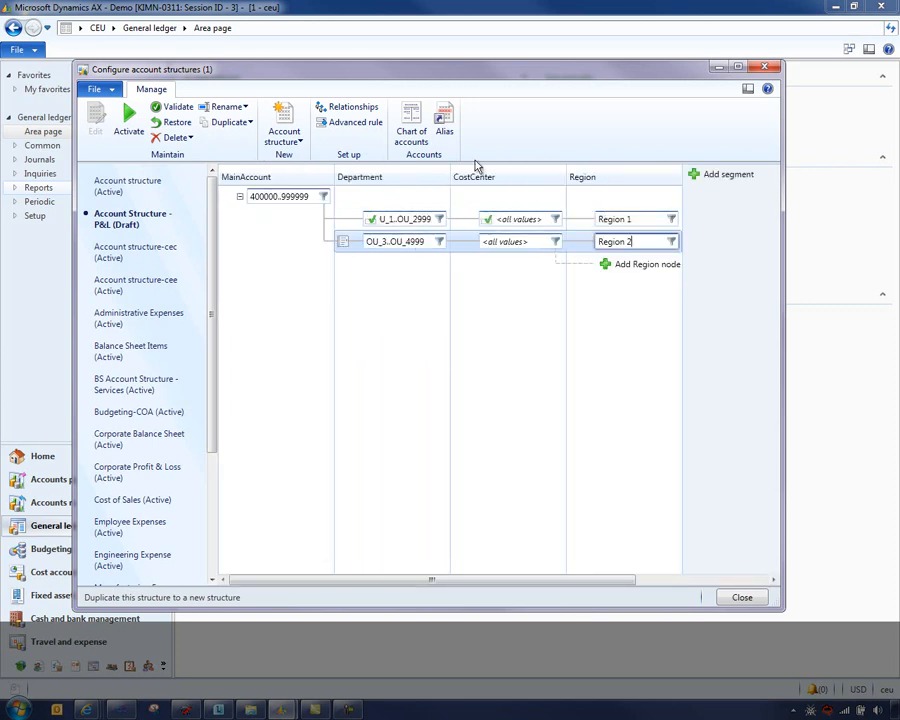
{"action": "left_click", "coordinate": [388, 242]}
{"action": "left_click", "coordinate": [400, 265]}
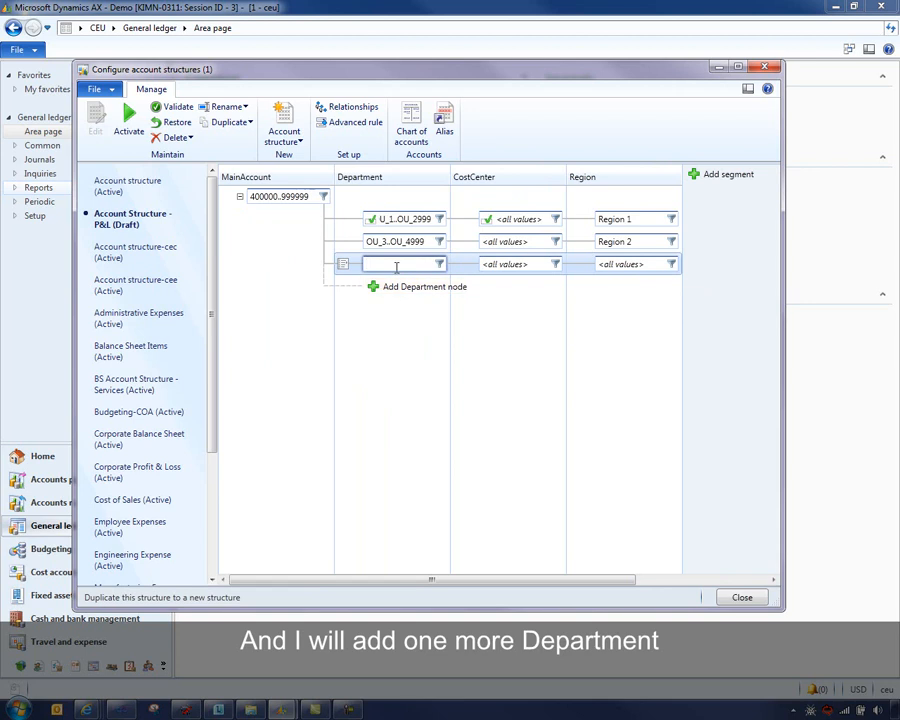
{"action": "type", "text": "OU_5."}
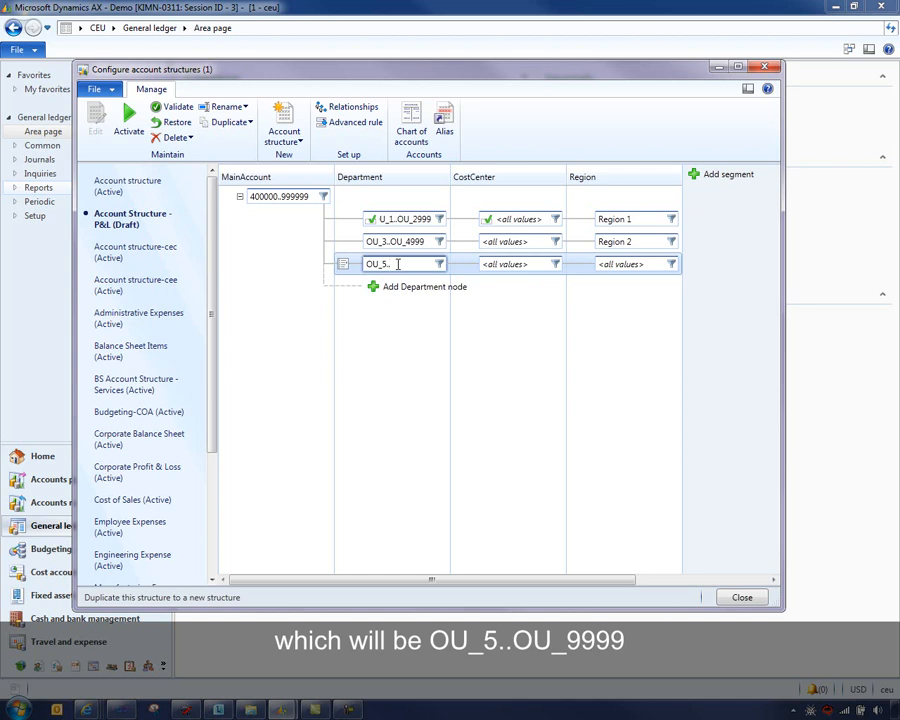
{"action": "type", "text": ".OU_9999"}
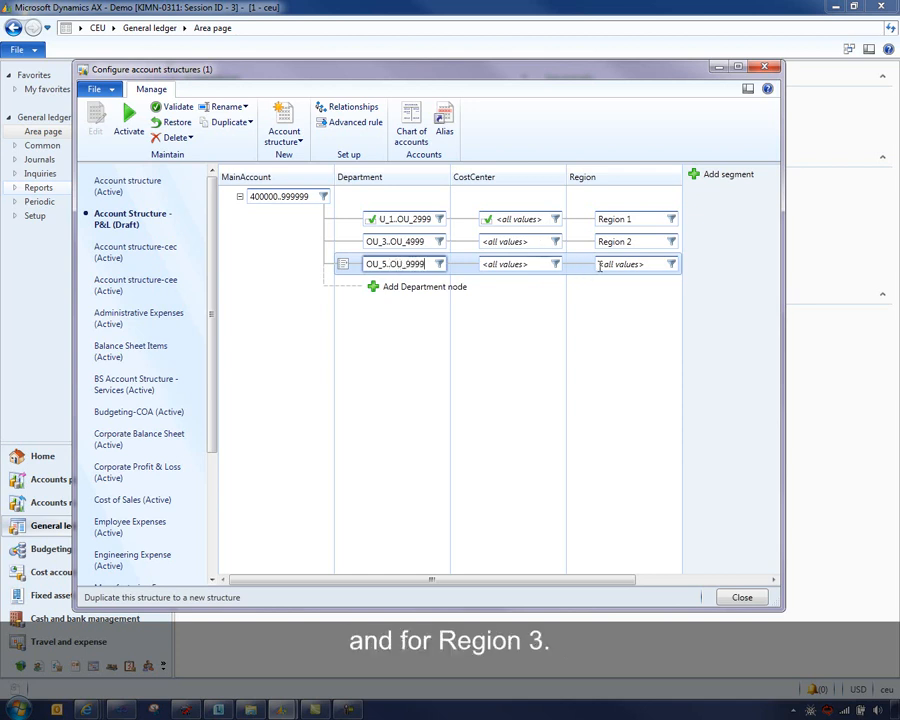
Restrict the Region segment on the OU_5..OU_9999 row to the value Region 3
{"action": "left_click", "coordinate": [630, 264]}
{"action": "left_click_drag", "start_coordinate": [632, 264], "coordinate": [588, 275]}
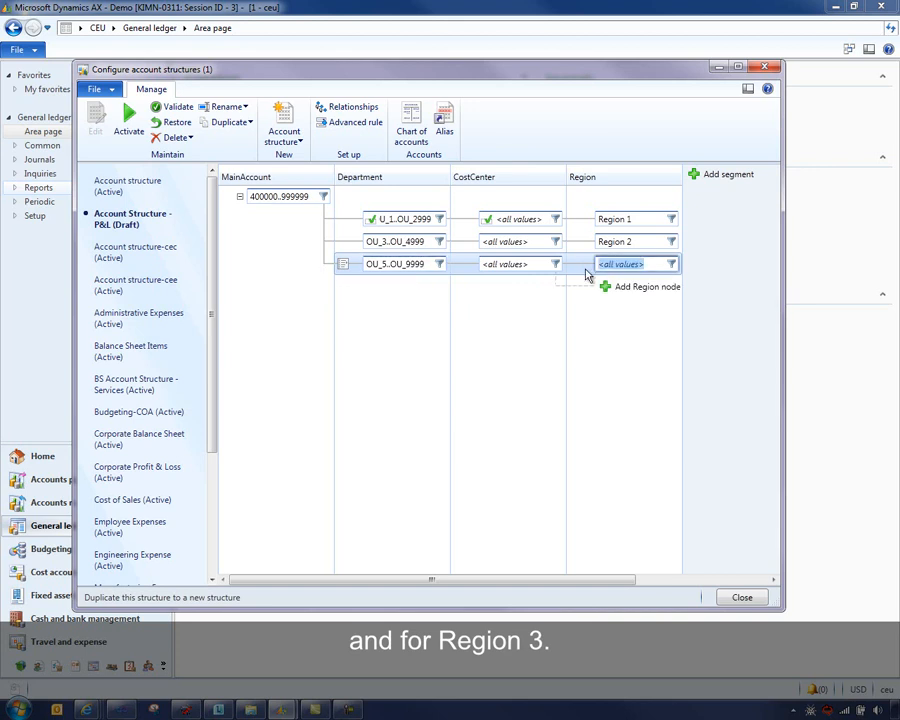
{"action": "type", "text": "REgion 3"}
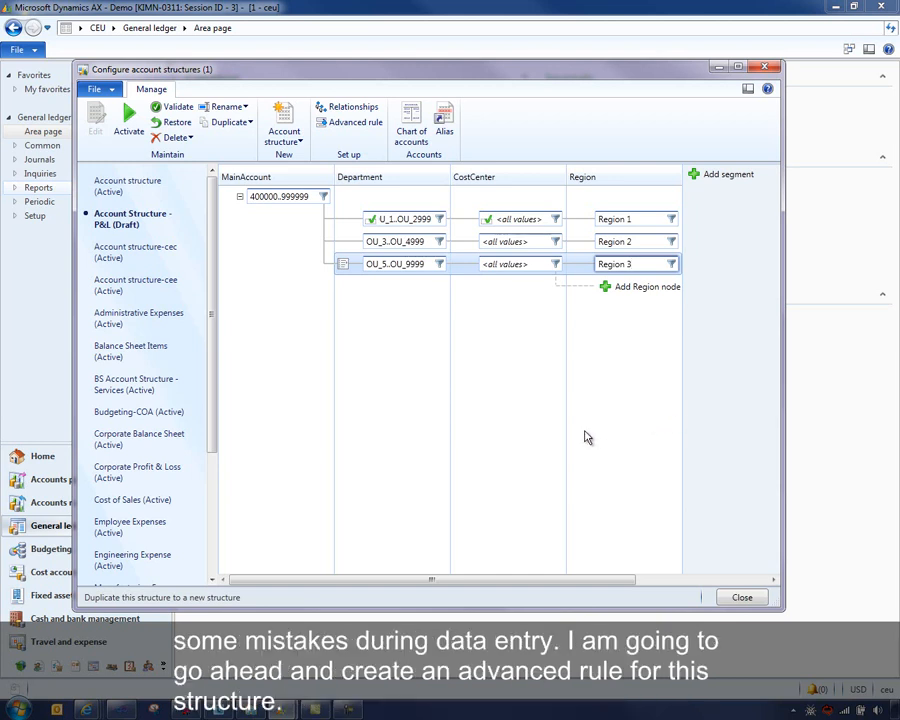
Create an advanced rule for the P&L account structure, using Campaign as both its identifier and its name
{"action": "left_click", "coordinate": [327, 121]}
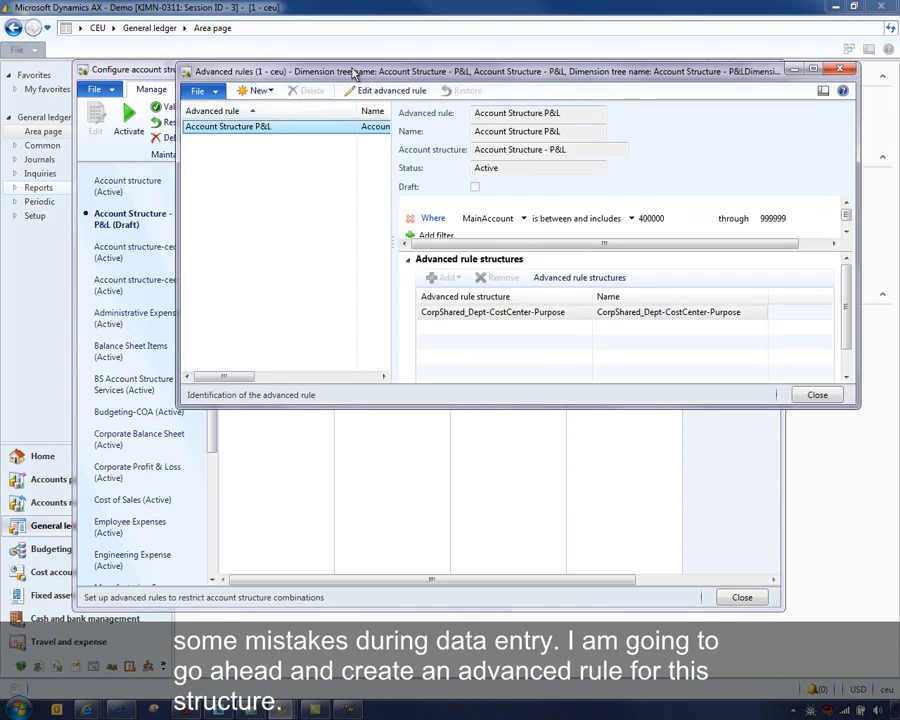
{"action": "left_click", "coordinate": [126, 111]}
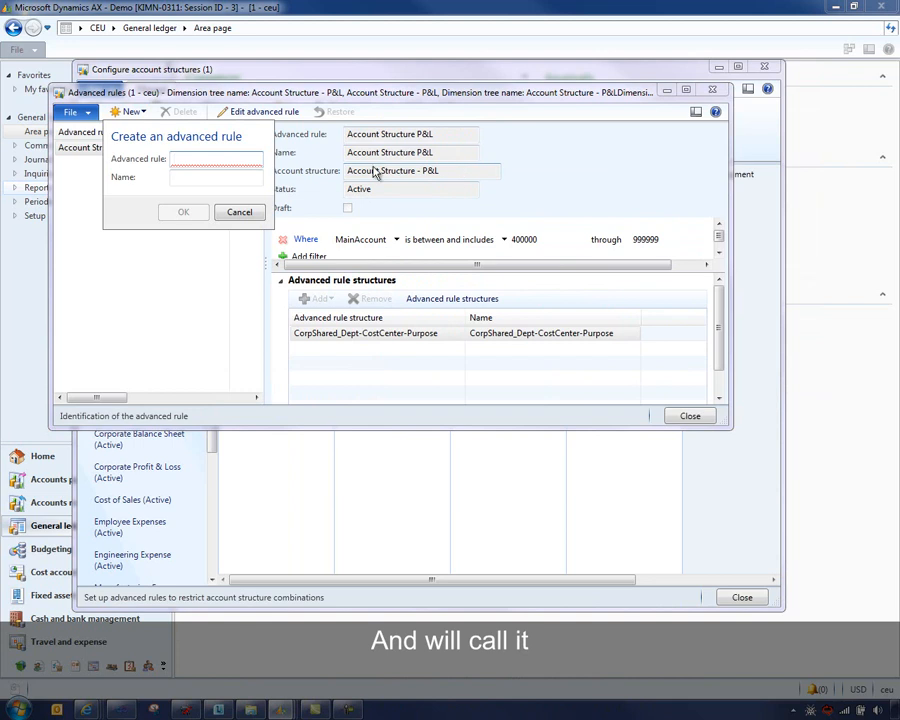
{"action": "type", "text": "Campaign"}
{"action": "key", "text": "Tab"}
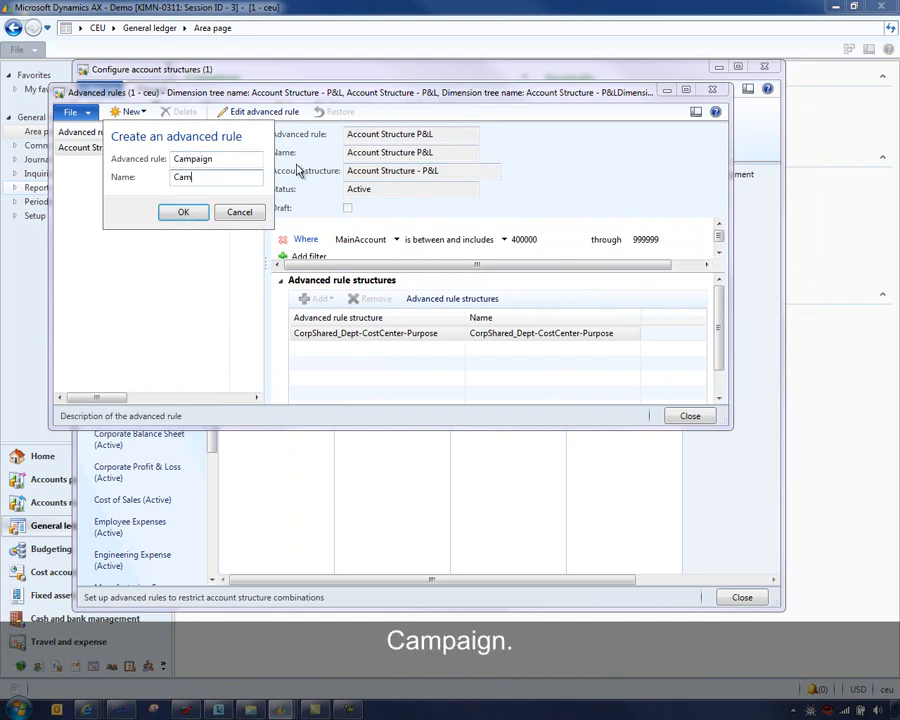
{"action": "type", "text": "Campaign"}
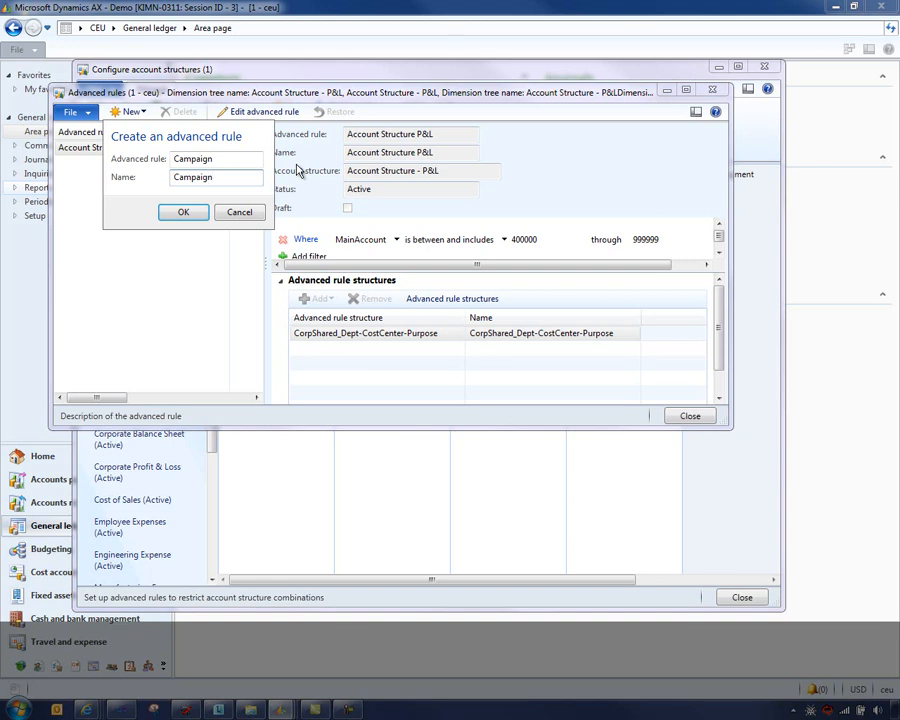
{"action": "left_click", "coordinate": [195, 214]}
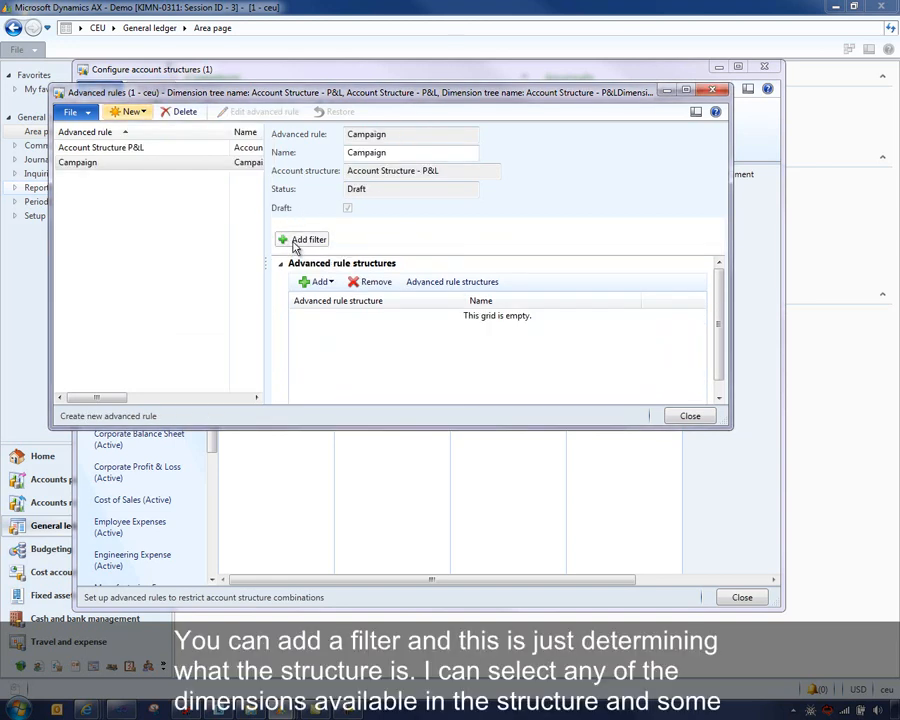
Add a filter to the Campaign rule so it applies where MainAccount begins with 4
{"action": "left_click", "coordinate": [290, 241]}
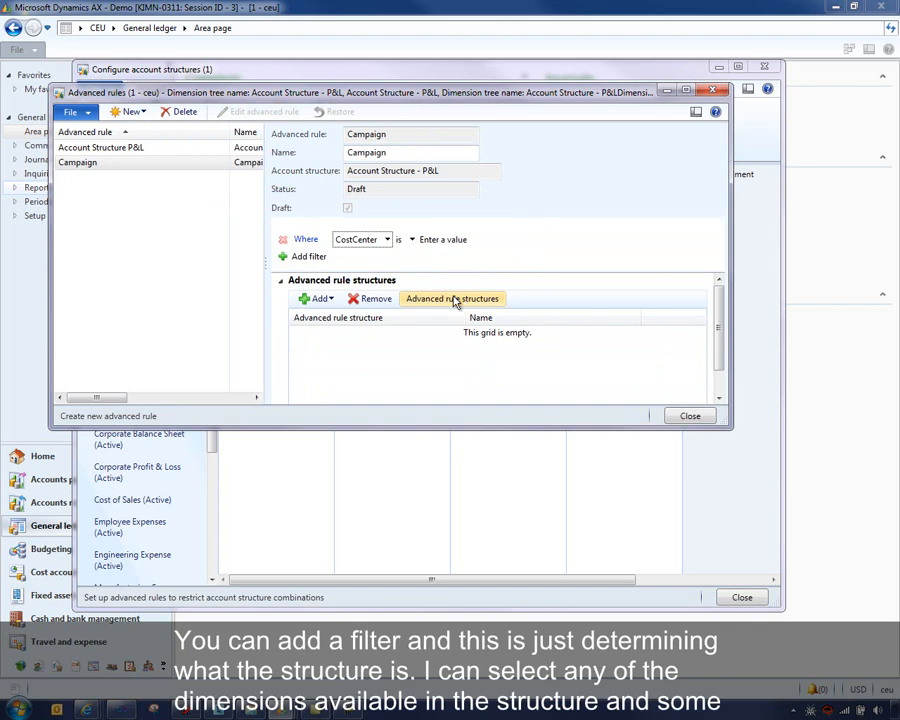
{"action": "left_click", "coordinate": [386, 239]}
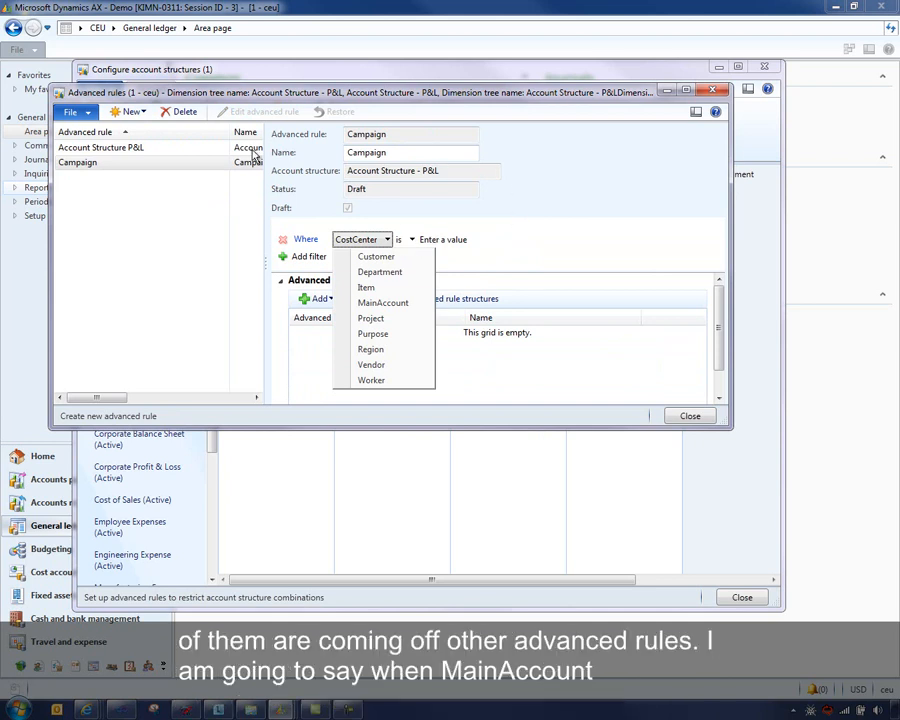
{"action": "left_click", "coordinate": [386, 302]}
{"action": "left_click", "coordinate": [454, 240]}
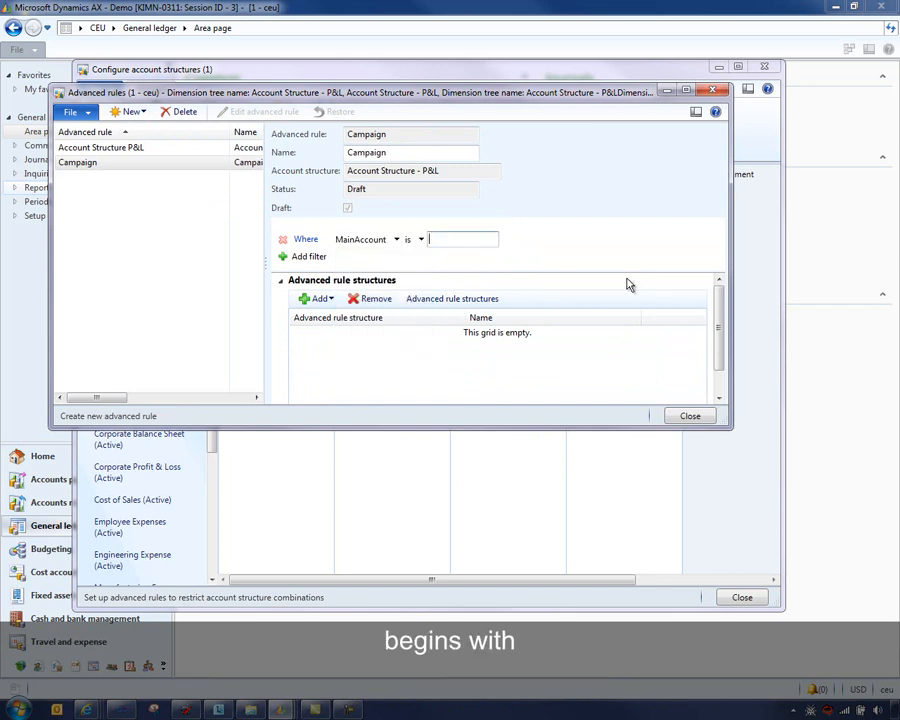
{"action": "left_click", "coordinate": [416, 240]}
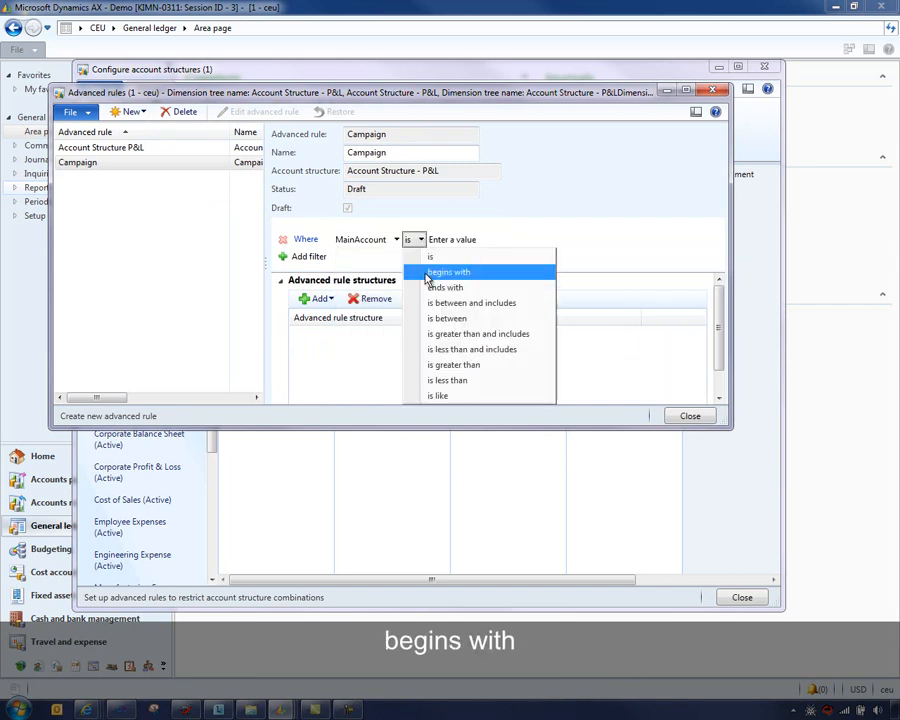
{"action": "left_click", "coordinate": [430, 272]}
{"action": "left_click", "coordinate": [482, 239]}
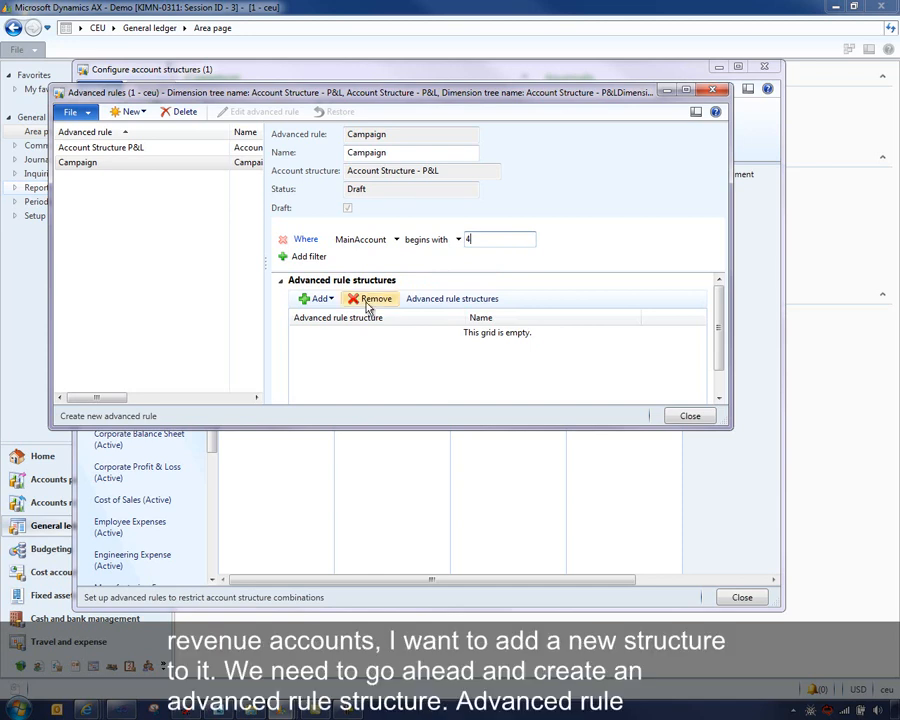
Create an advanced rule structure called Campaign with the description Campaign Dimension
{"action": "left_click", "coordinate": [477, 300]}
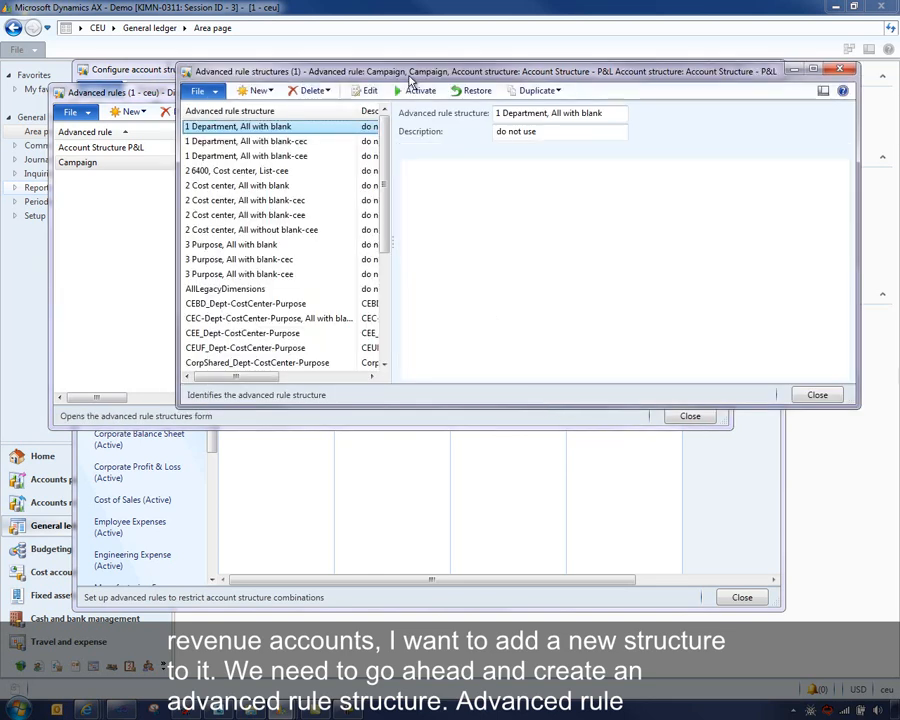
{"action": "left_click_drag", "start_coordinate": [352, 175], "coordinate": [355, 179]}
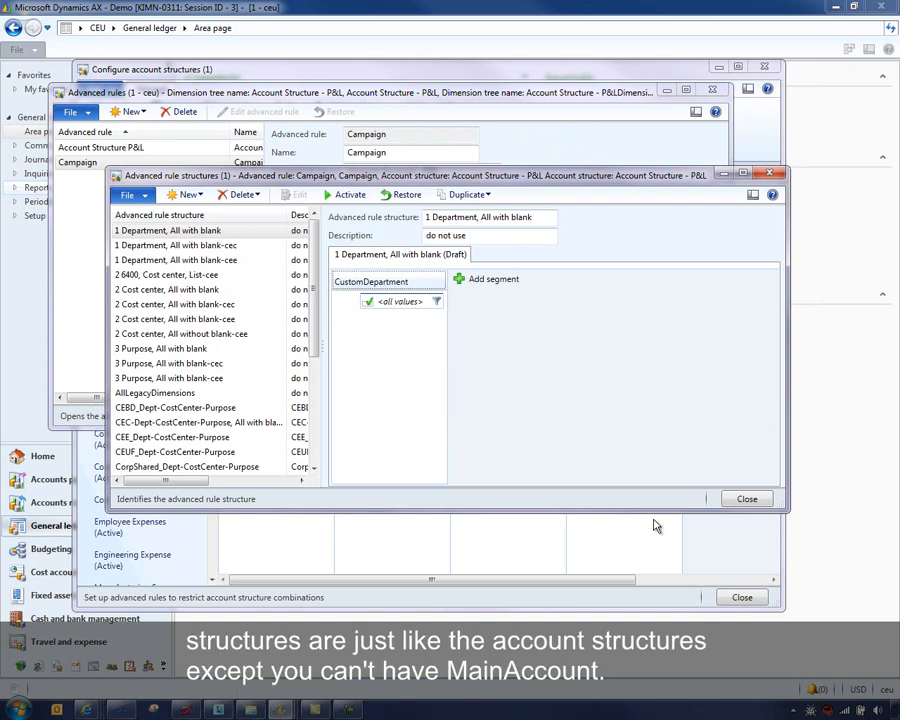
{"action": "left_click", "coordinate": [187, 194]}
{"action": "type", "text": "Campaign"}
{"action": "key", "text": "Tab"}
{"action": "type", "text": "Campa"}
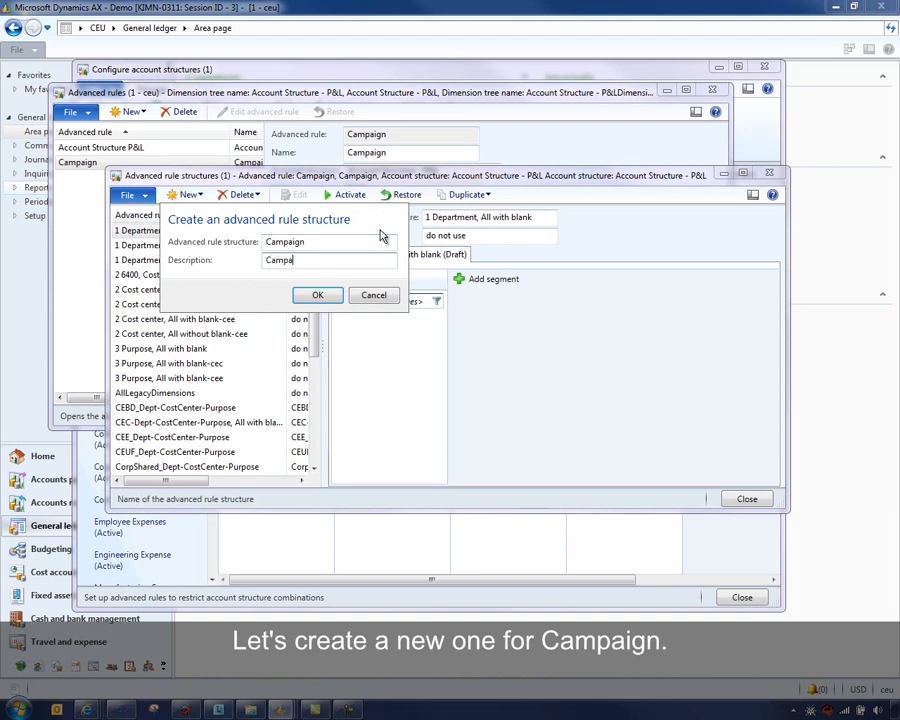
{"action": "type", "text": "ign Dimension"}
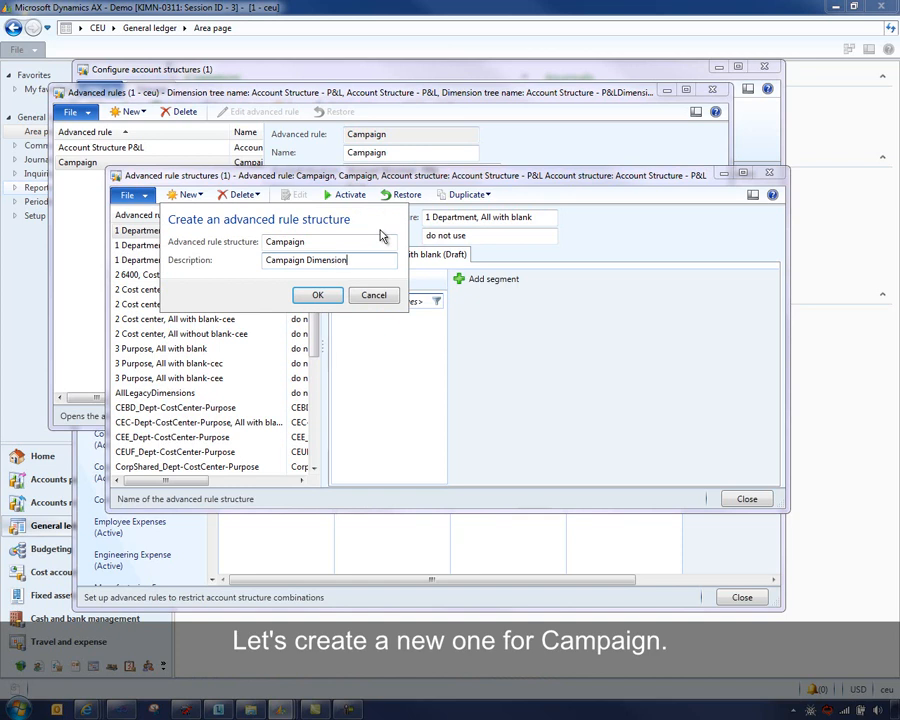
{"action": "left_click", "coordinate": [318, 294]}
Add the Campaign dimension as the segment of the new advanced rule structure and activate it, updating the chart of accounts
{"action": "left_click", "coordinate": [358, 279]}
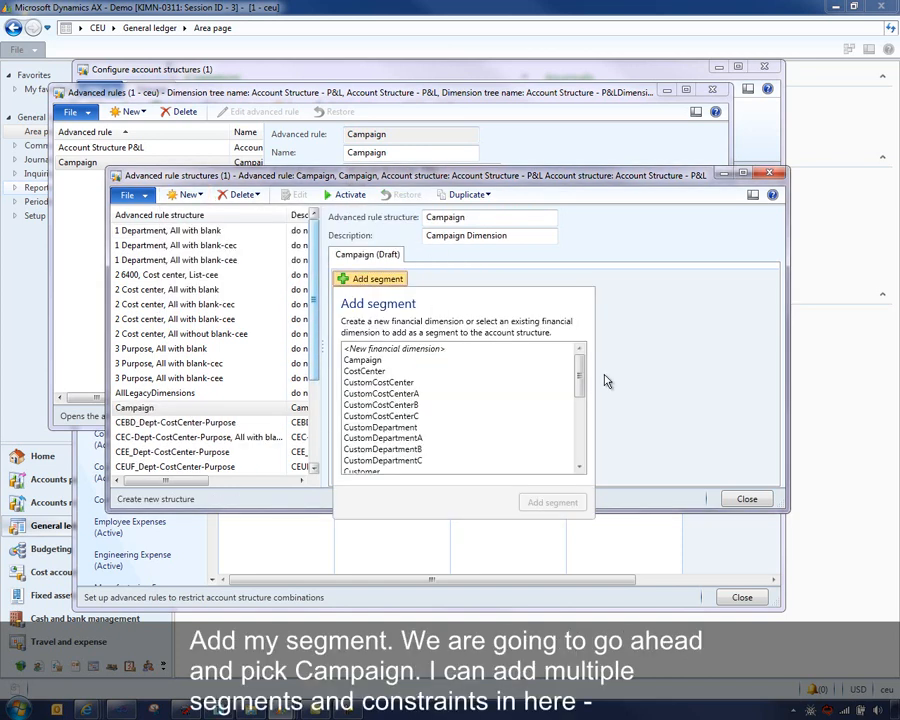
{"action": "left_click", "coordinate": [380, 360]}
{"action": "left_click", "coordinate": [553, 502]}
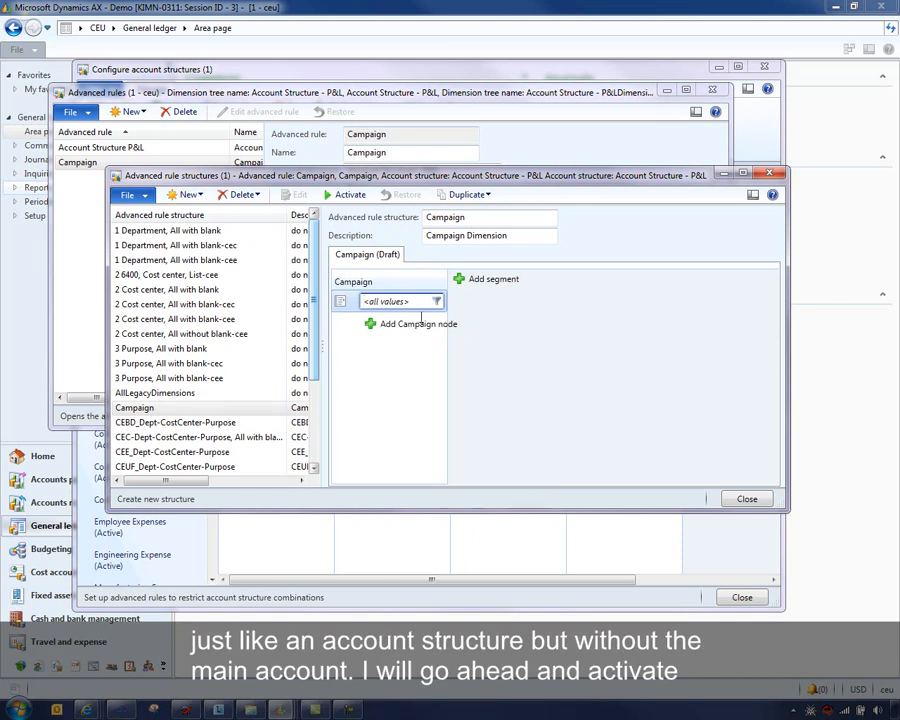
{"action": "left_click", "coordinate": [348, 194]}
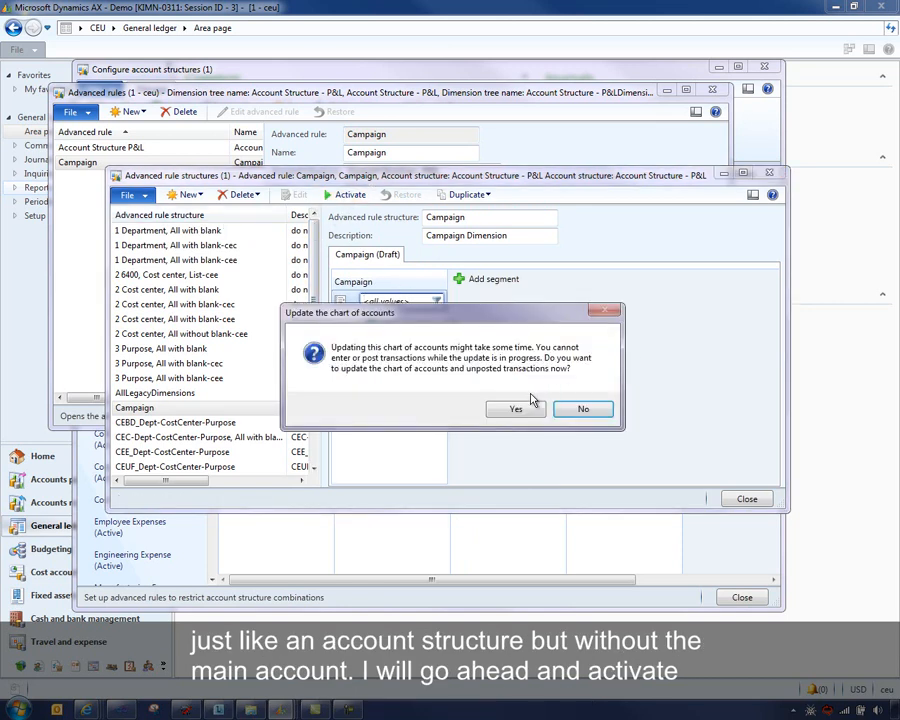
{"action": "left_click", "coordinate": [521, 408]}
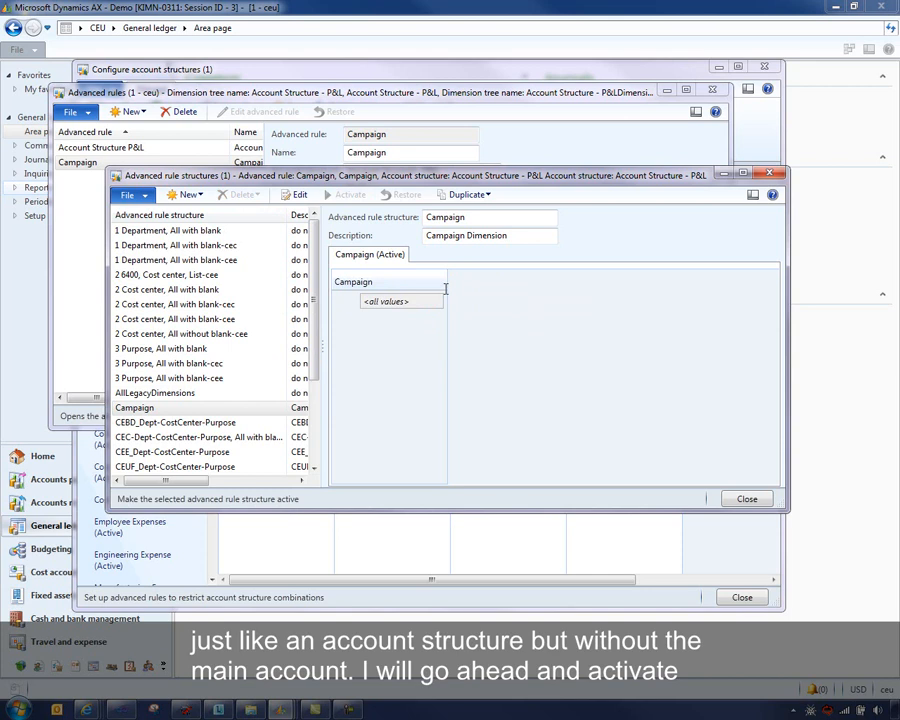
{"action": "left_click", "coordinate": [740, 500]}
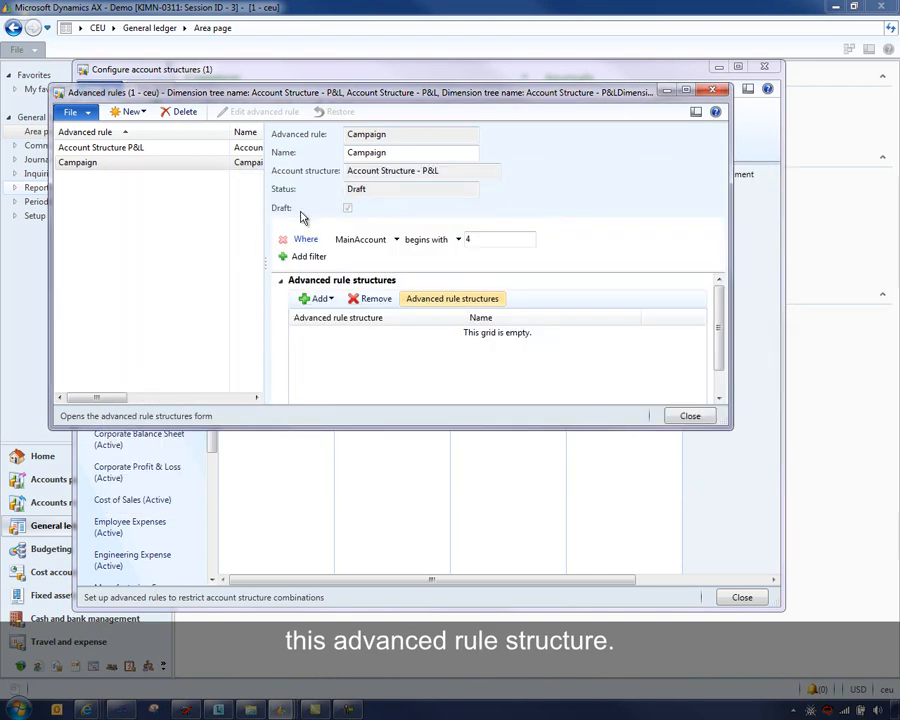
Assign the Campaign advanced rule structure to the Campaign rule and return to the account structure
{"action": "left_click", "coordinate": [331, 307]}
{"action": "left_click_drag", "start_coordinate": [571, 362], "coordinate": [572, 392]}
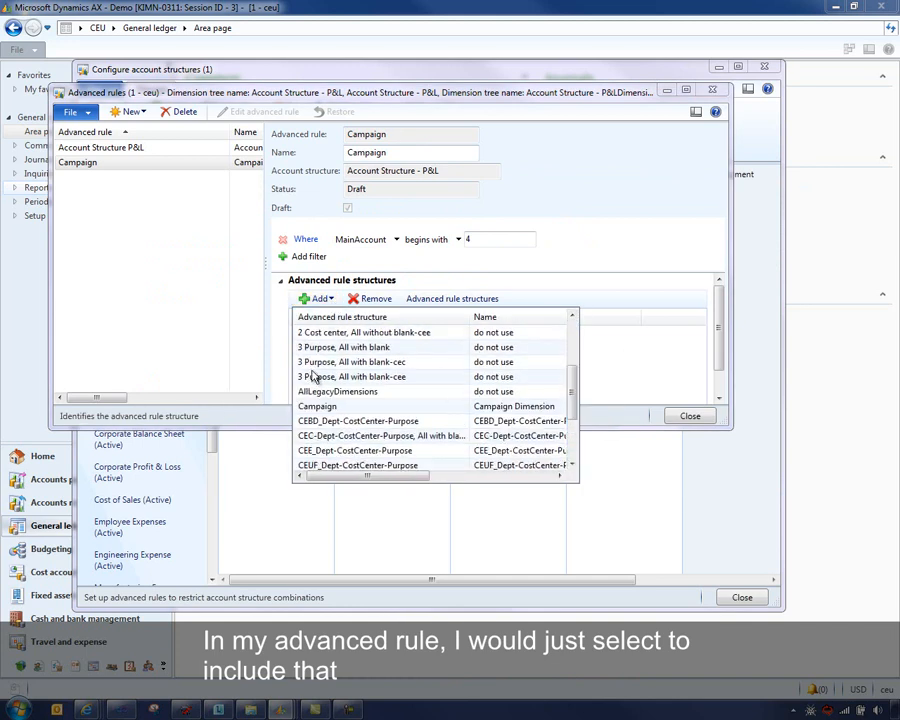
{"action": "left_click", "coordinate": [320, 406]}
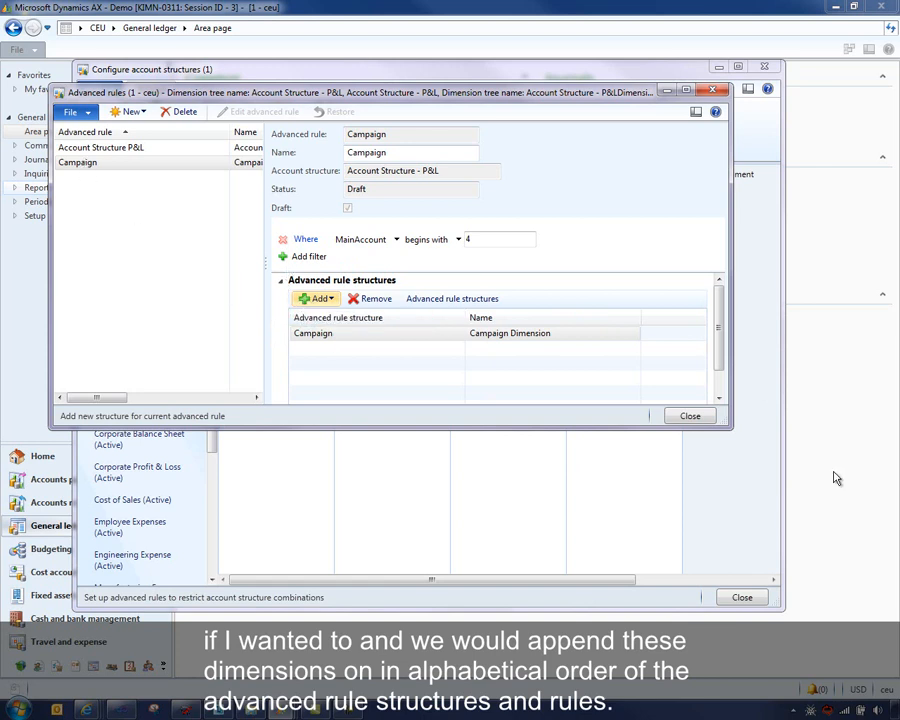
{"action": "left_click", "coordinate": [690, 416]}
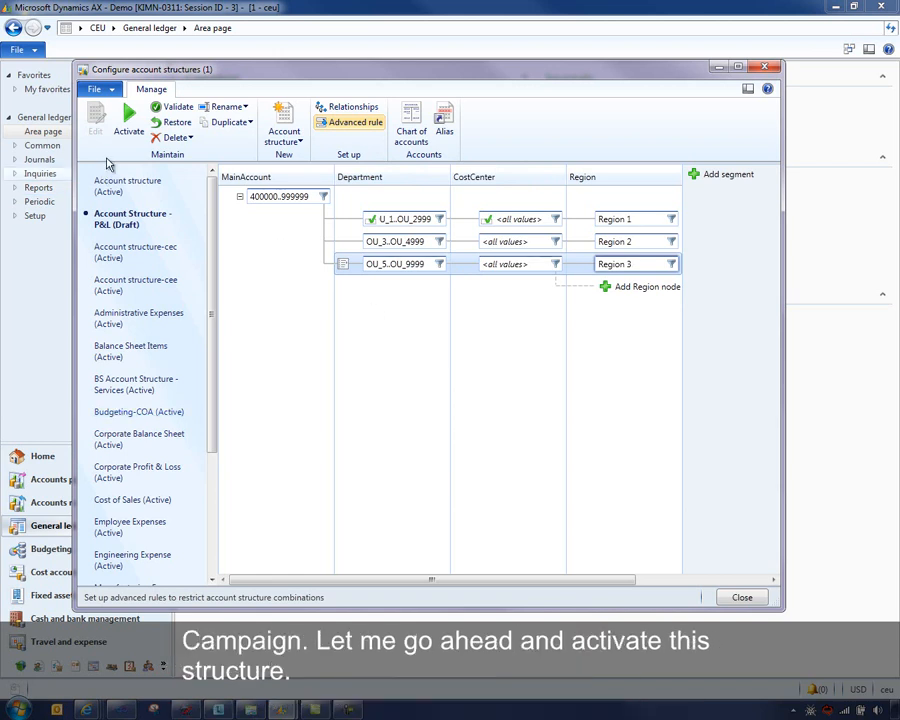
Activate the Account Structure - P&L draft and close the account structure configuration
{"action": "left_click", "coordinate": [127, 120]}
{"action": "left_click", "coordinate": [493, 408]}
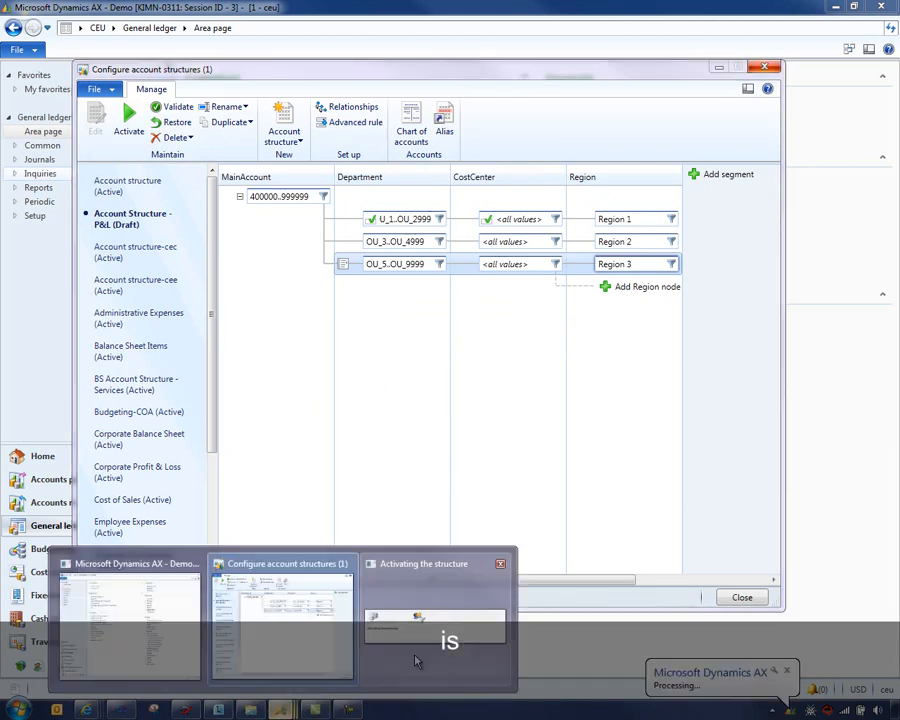
{"action": "left_click", "coordinate": [416, 661]}
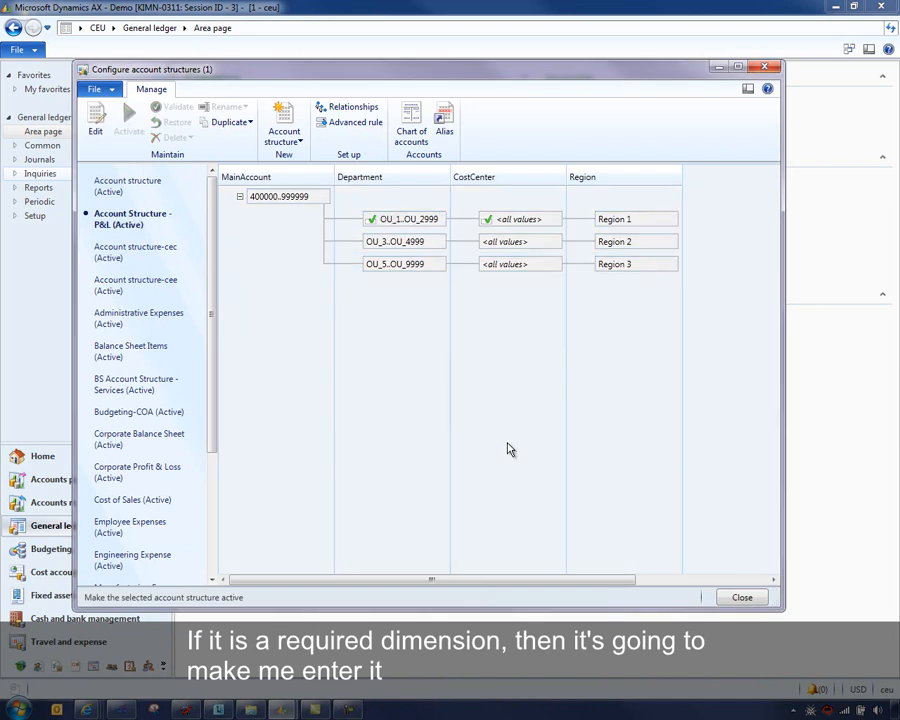
{"action": "left_click", "coordinate": [746, 602]}
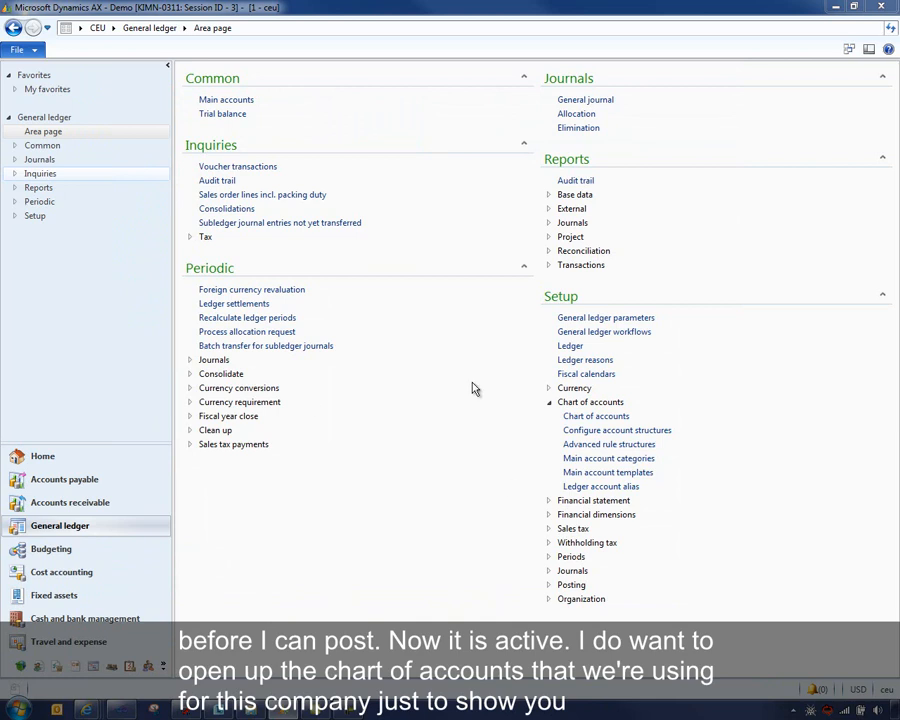
Review the account structures assigned to the Corporate Main Account (Shared) chart of accounts, including the P&L structure
{"action": "left_click", "coordinate": [591, 417]}
{"action": "left_click", "coordinate": [230, 200]}
{"action": "left_click", "coordinate": [409, 303]}
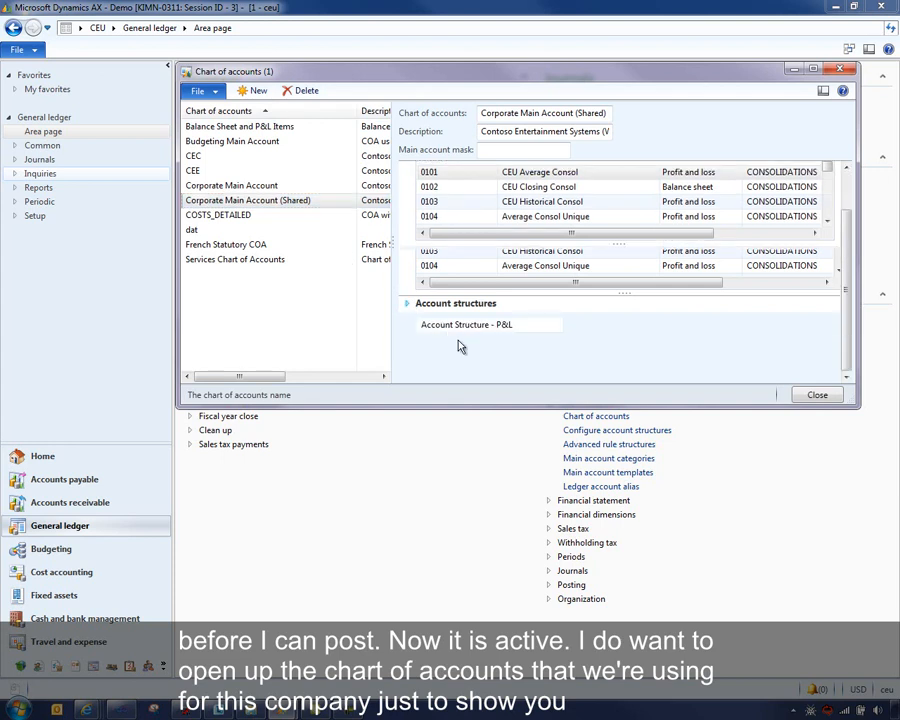
{"action": "left_click_drag", "start_coordinate": [470, 404], "coordinate": [466, 604]}
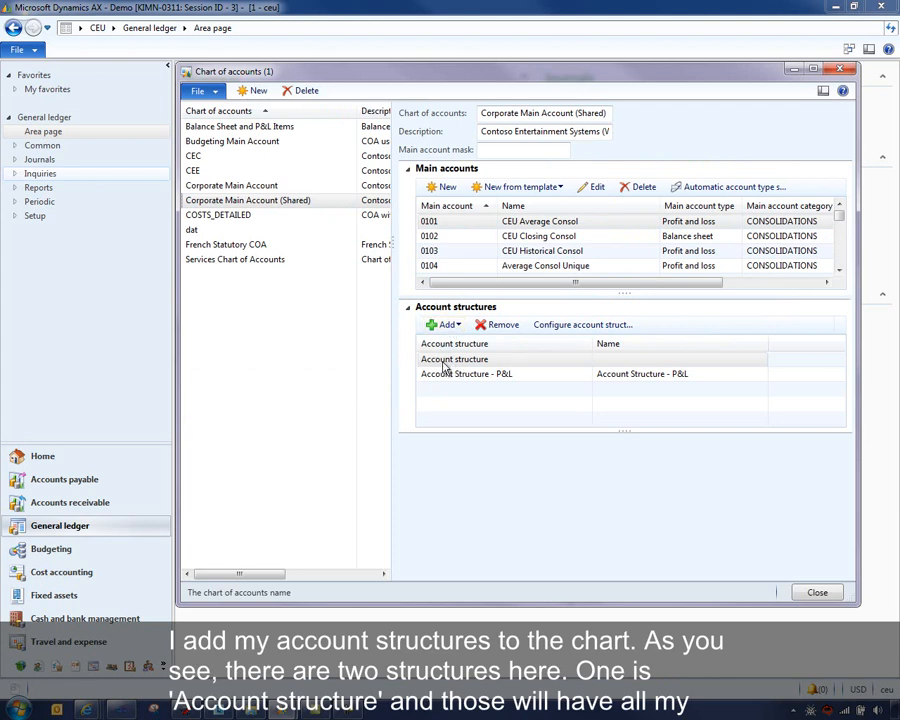
{"action": "left_click", "coordinate": [466, 362]}
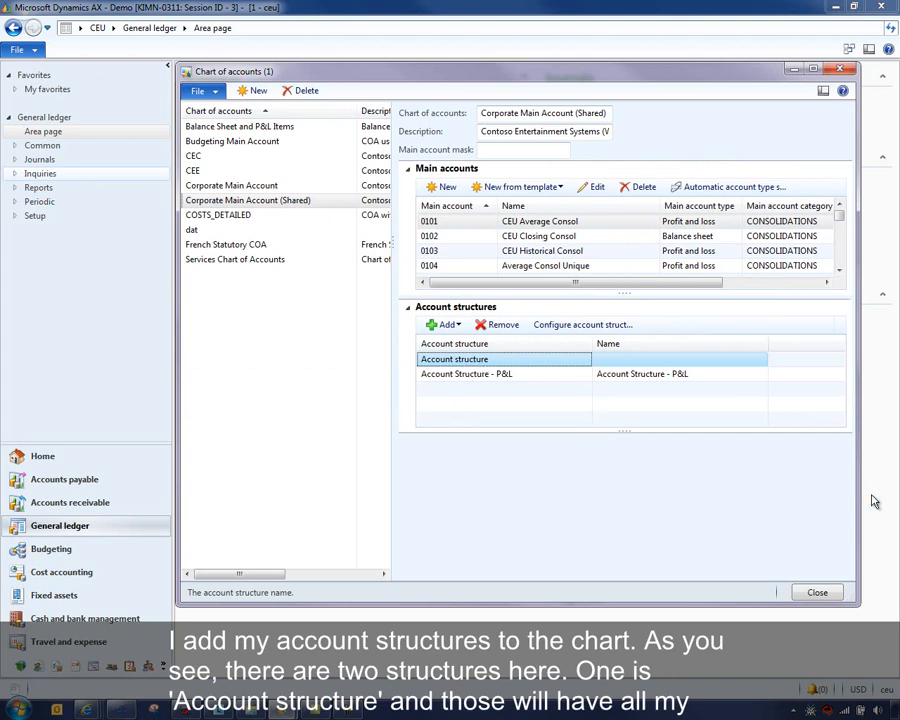
{"action": "left_click", "coordinate": [490, 375]}
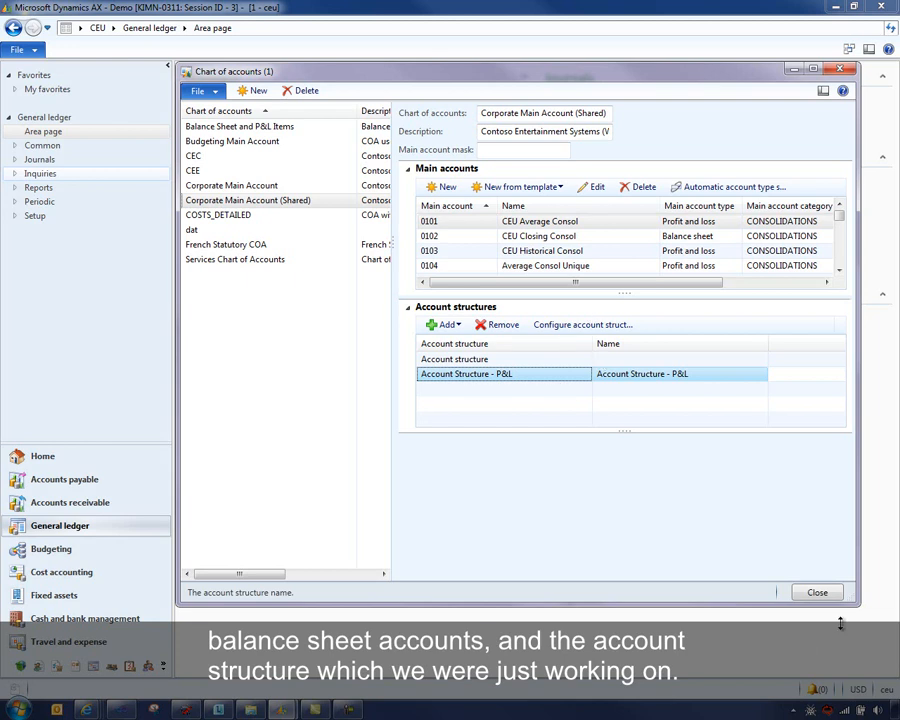
{"action": "left_click", "coordinate": [817, 593]}
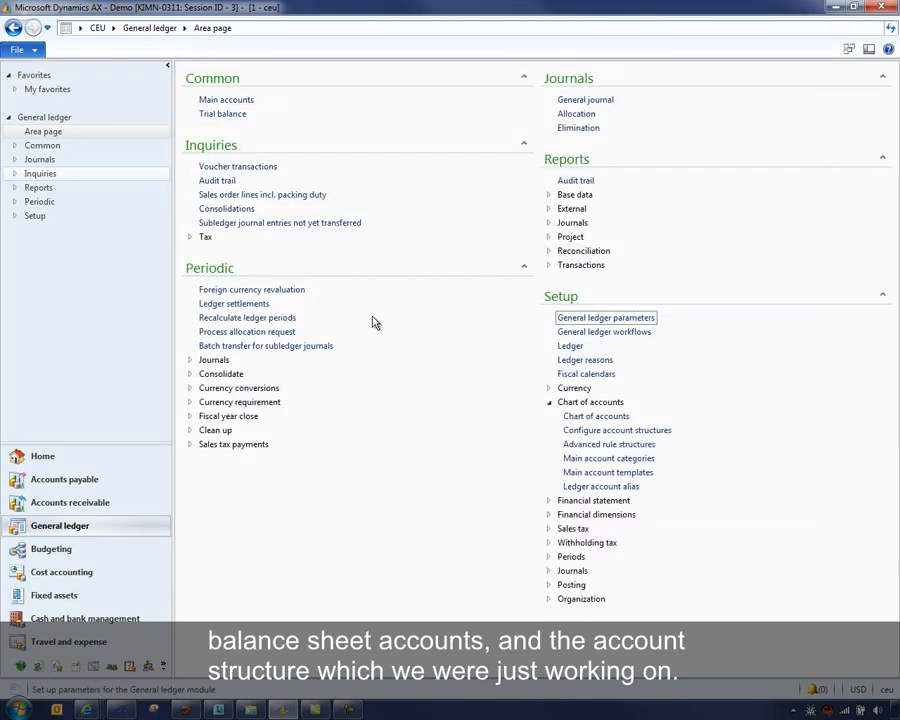
Create a new free text invoice in Accounts receivable for the customer Forest Wholesales
{"action": "left_click", "coordinate": [75, 504]}
{"action": "left_click", "coordinate": [191, 127]}
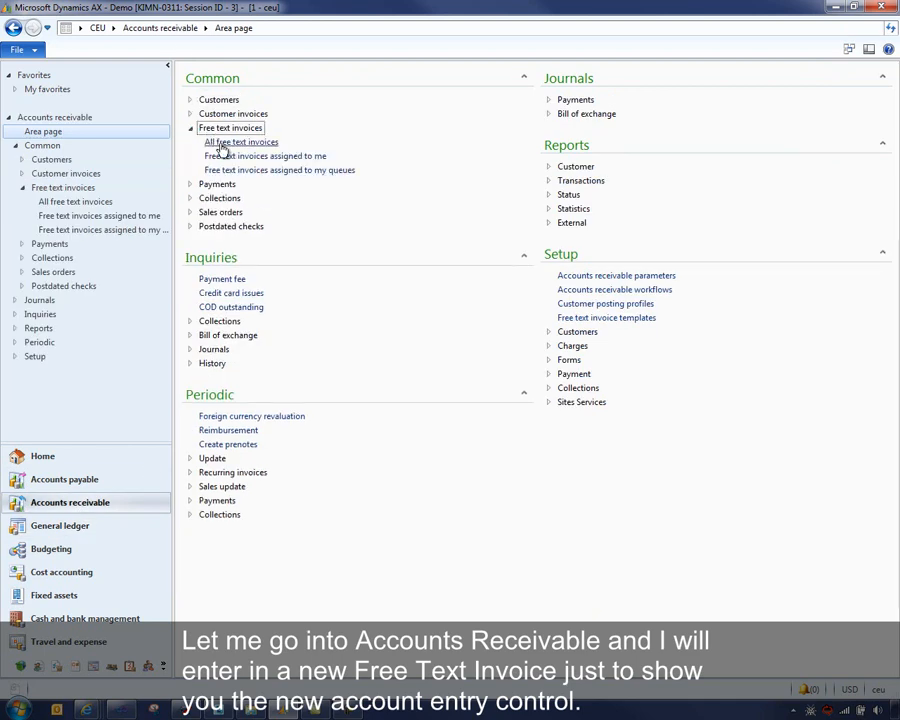
{"action": "left_click", "coordinate": [250, 141]}
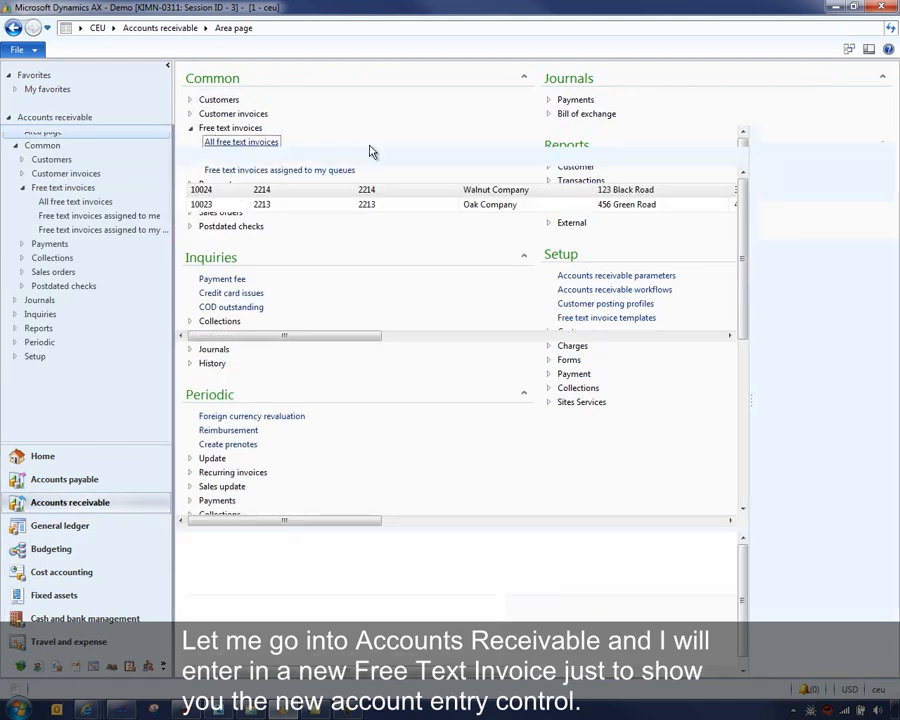
{"action": "left_click", "coordinate": [22, 85]}
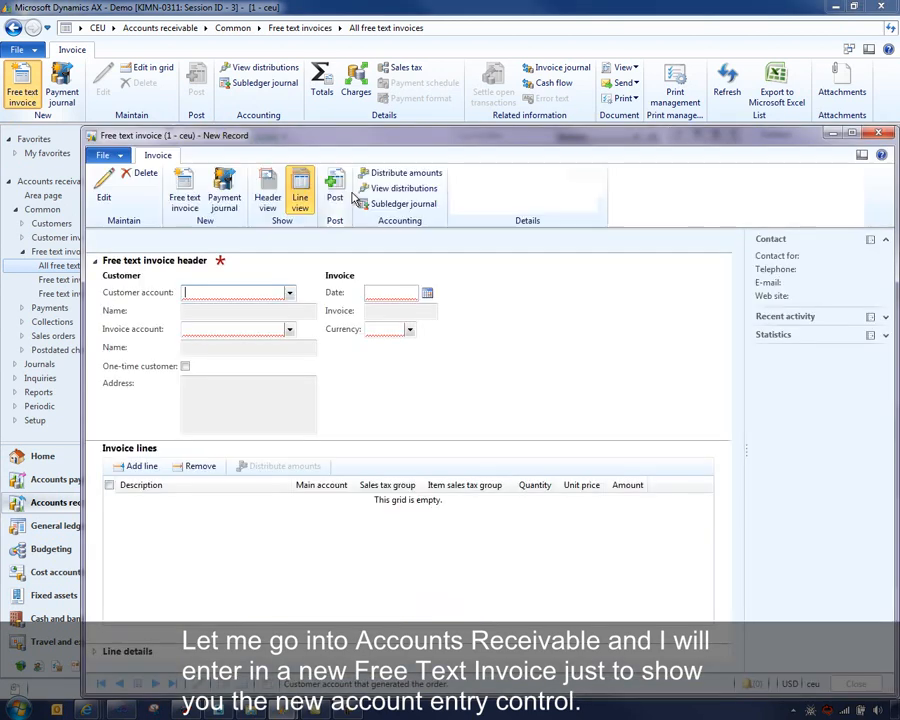
{"action": "left_click", "coordinate": [289, 293]}
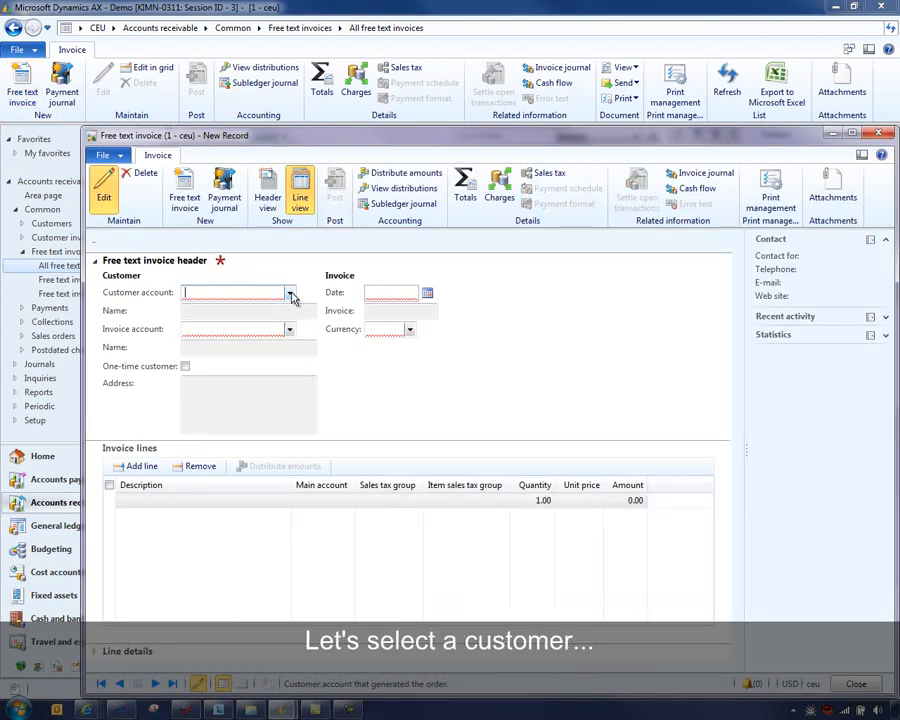
{"action": "left_click", "coordinate": [226, 334]}
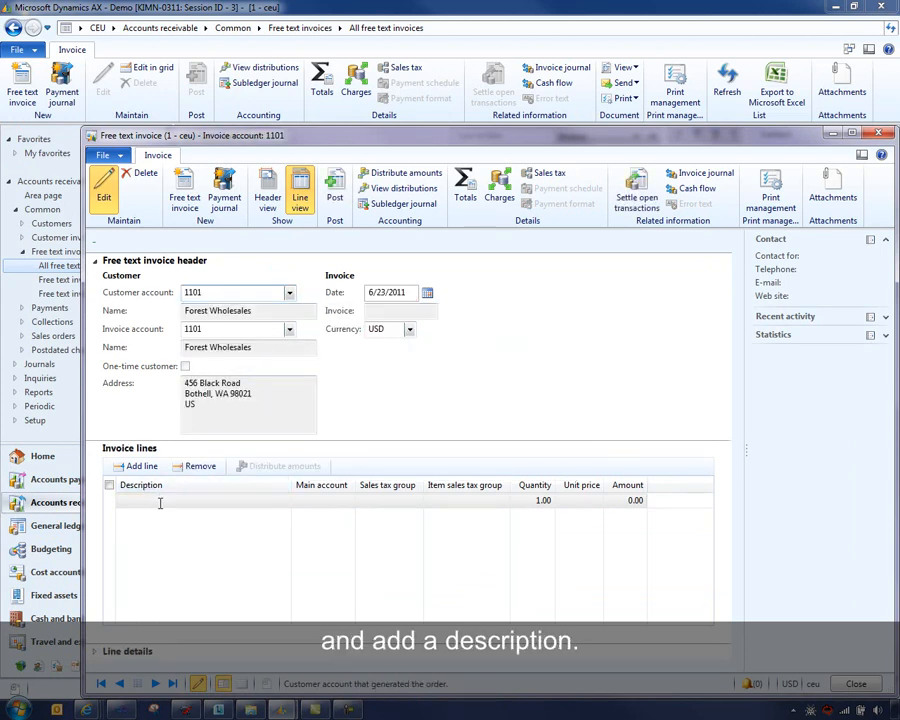
Give the first invoice line the description sales and the main account 401190, Sales - Other
{"action": "left_click", "coordinate": [118, 500]}
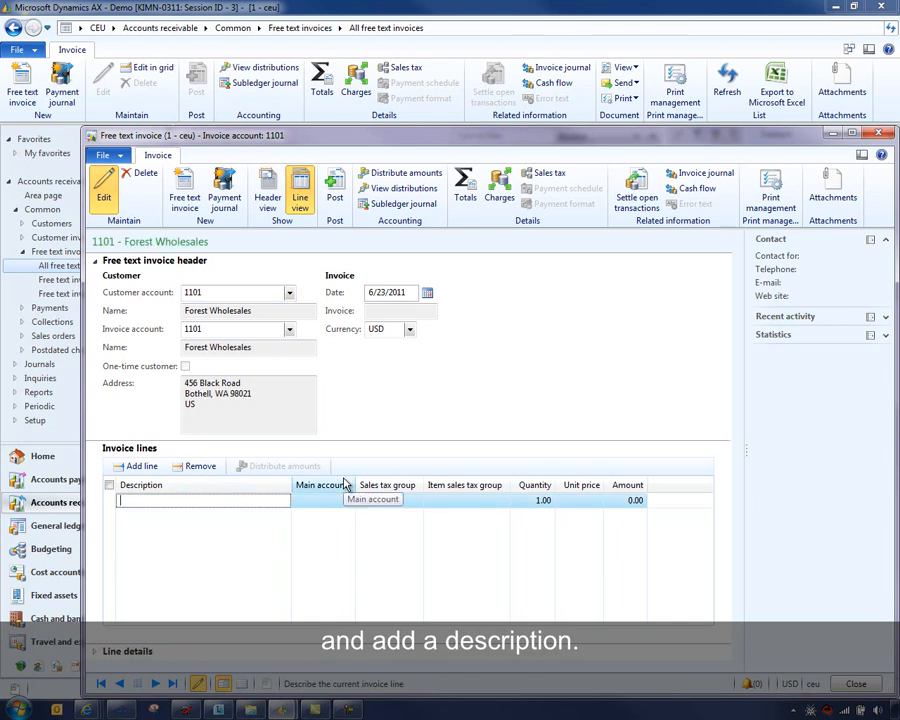
{"action": "type", "text": "sales"}
{"action": "key", "text": "Tab"}
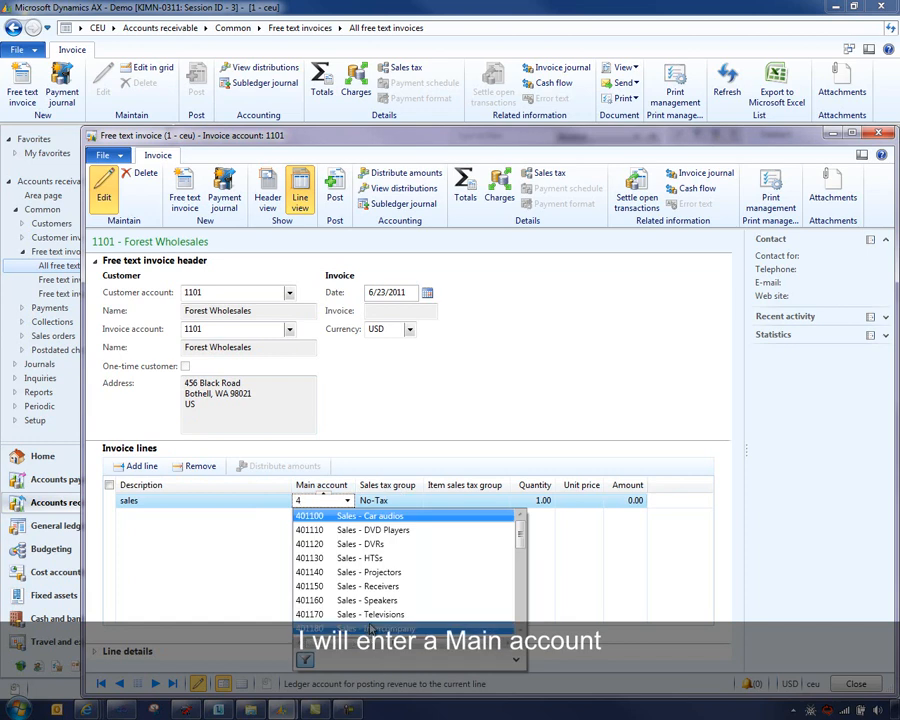
{"action": "scroll", "coordinate": [416, 588], "scroll_direction": "down", "scroll_amount": 1}
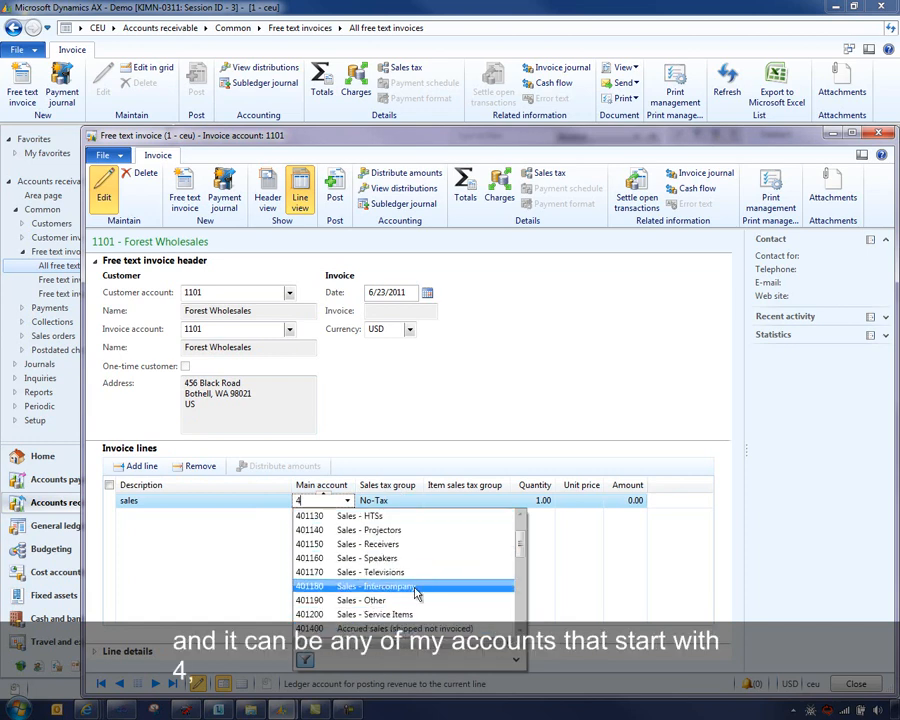
{"action": "left_click", "coordinate": [406, 601]}
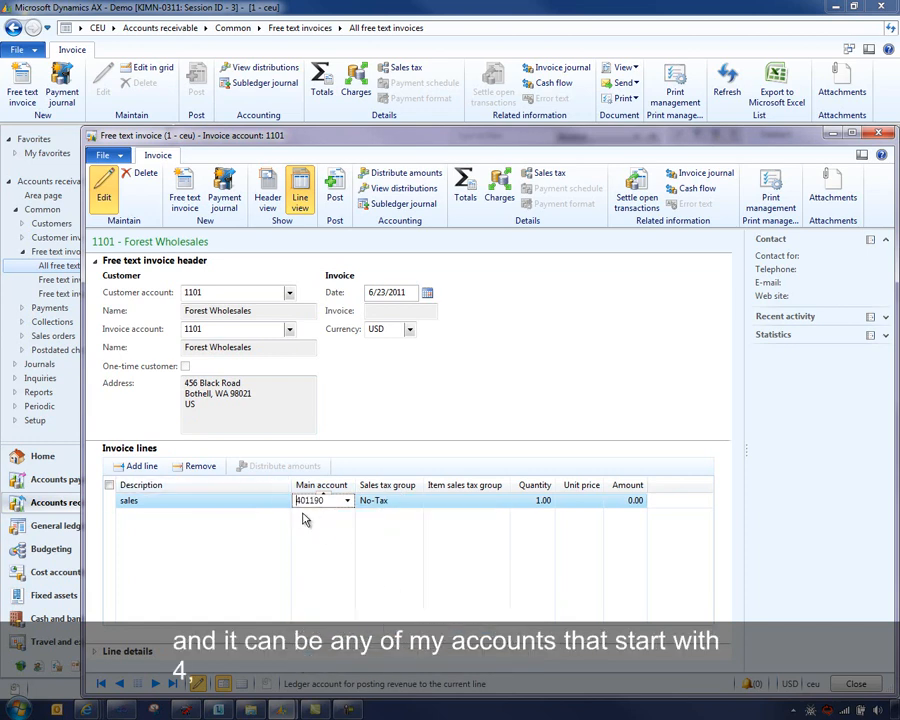
Set the sales line's quantity to 100 and its unit price to 5
{"action": "key", "text": "Tab"}
{"action": "key", "text": "Tab"}
{"action": "key", "text": "Tab"}
{"action": "type", "text": "100"}
{"action": "key", "text": "Tab"}
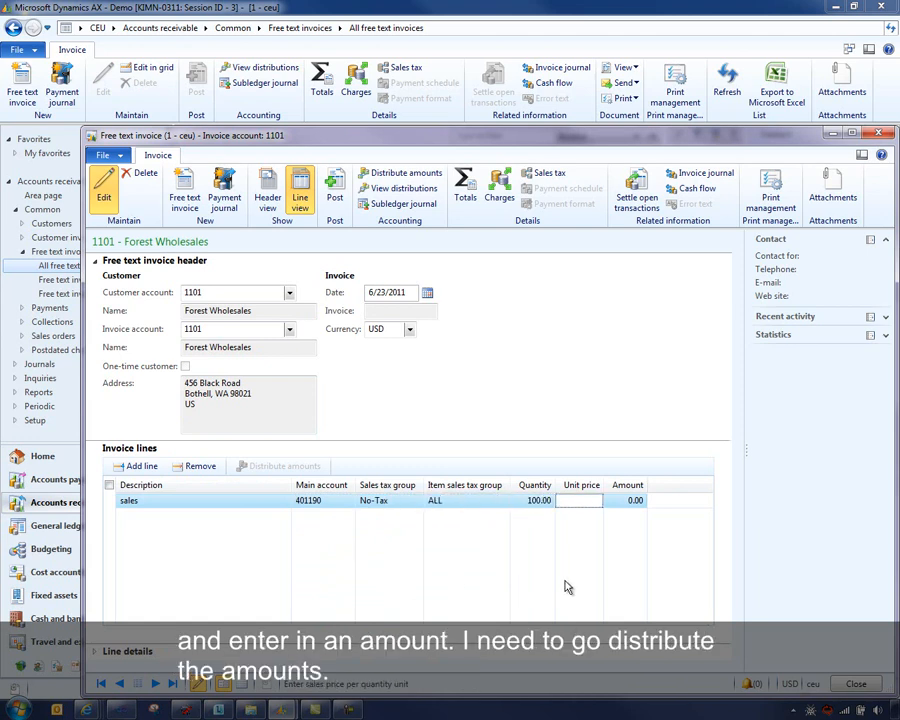
{"action": "type", "text": "5"}
{"action": "key", "text": "Tab"}
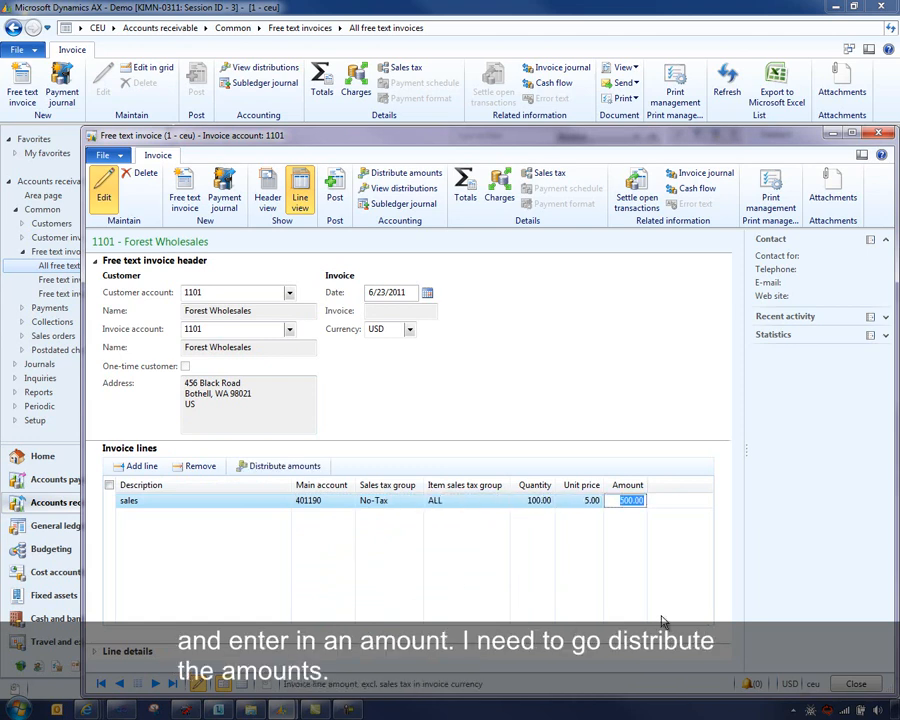
Open the sales line's accounting distributions and examine the ledger account's required segments in a widened column
{"action": "left_click", "coordinate": [295, 467]}
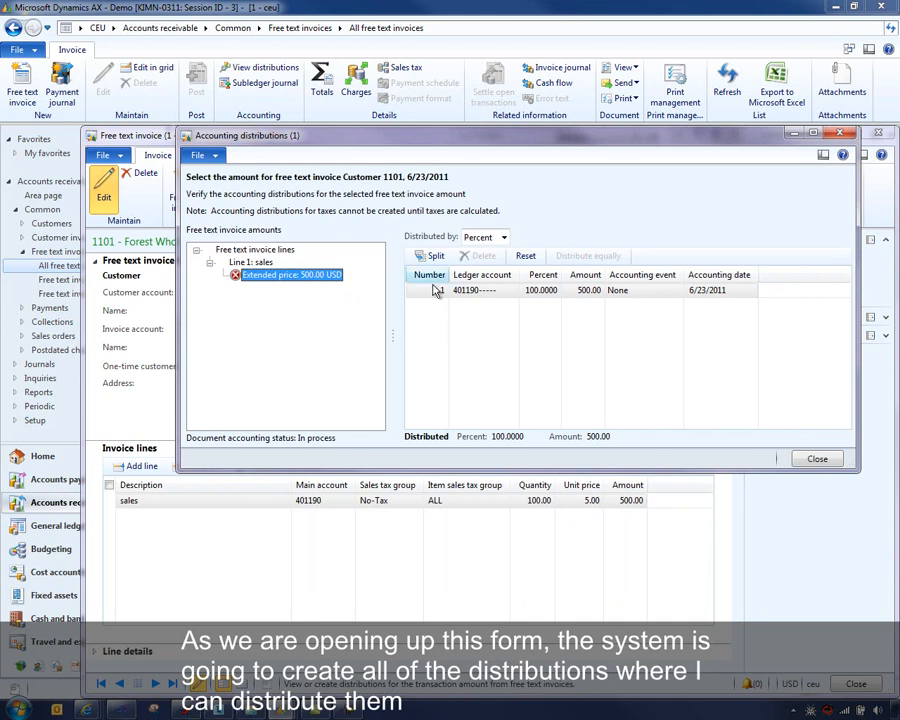
{"action": "left_click", "coordinate": [464, 290]}
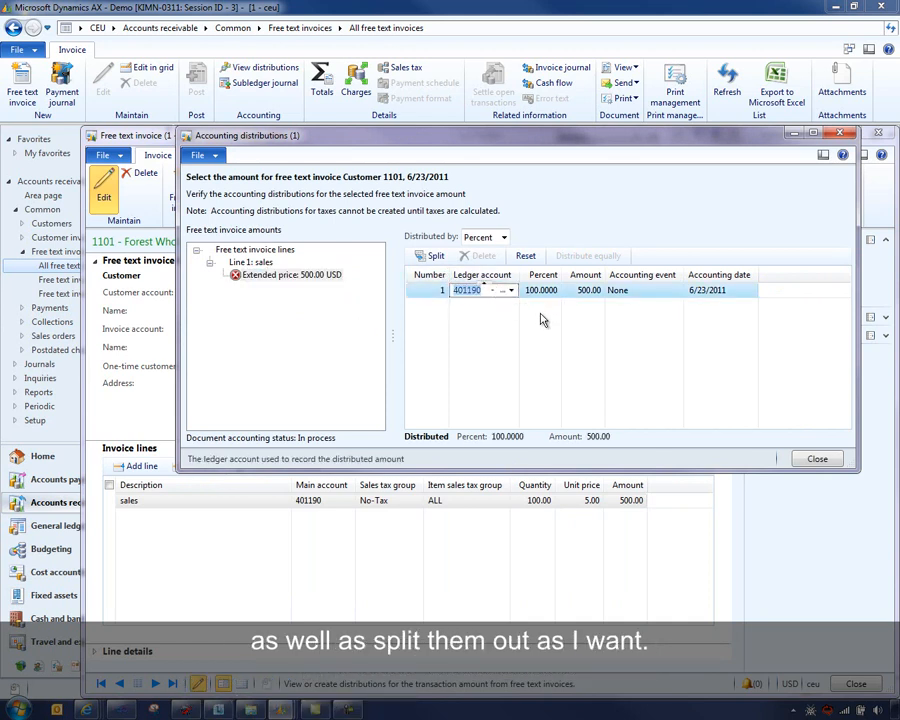
{"action": "left_click_drag", "start_coordinate": [517, 275], "coordinate": [645, 272]}
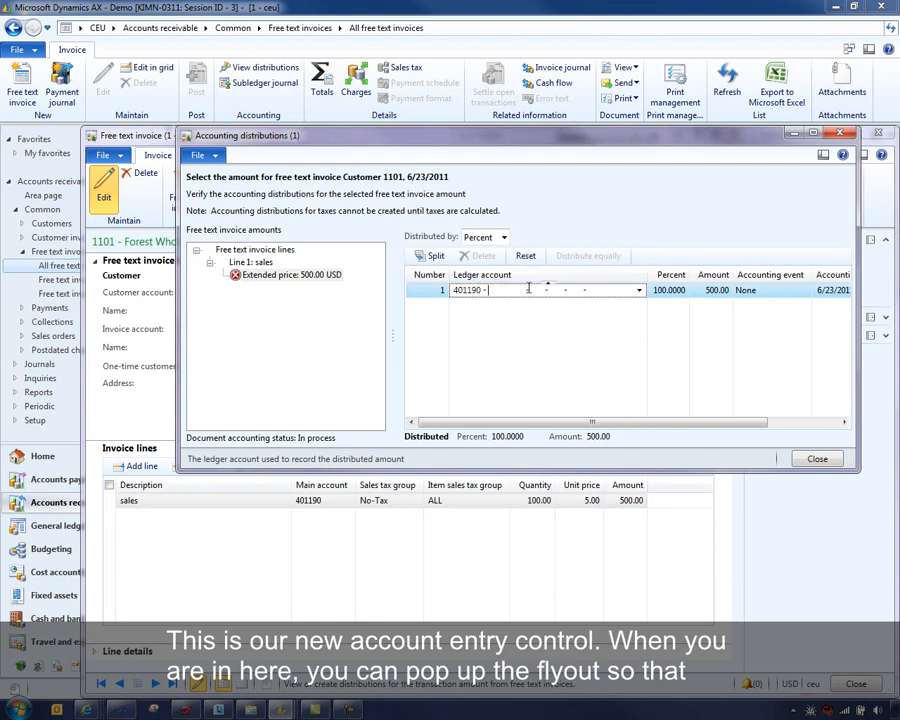
{"action": "left_click", "coordinate": [547, 286]}
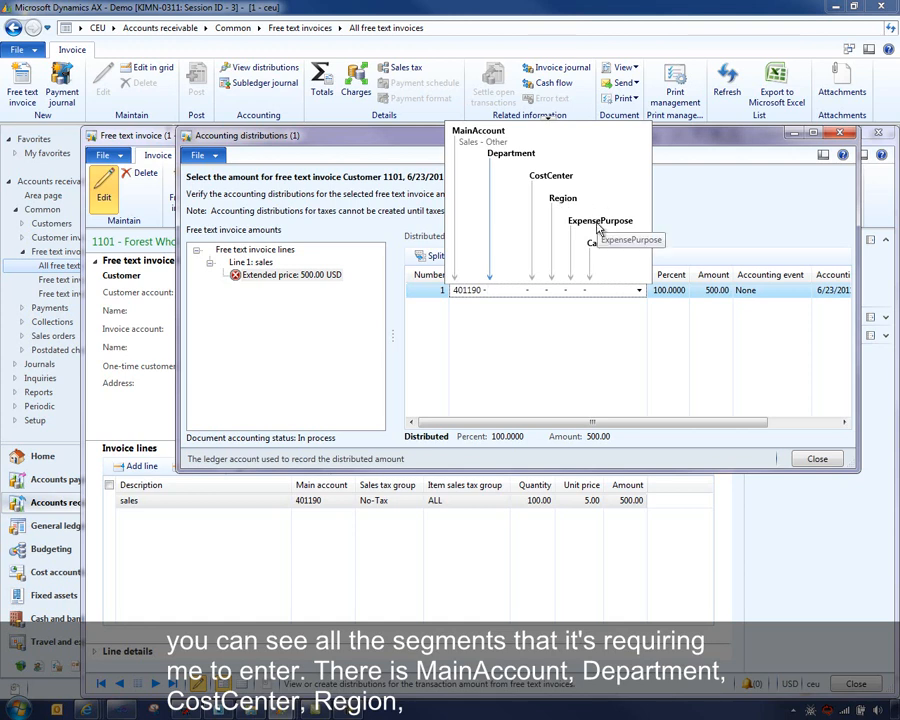
{"action": "left_click", "coordinate": [548, 124]}
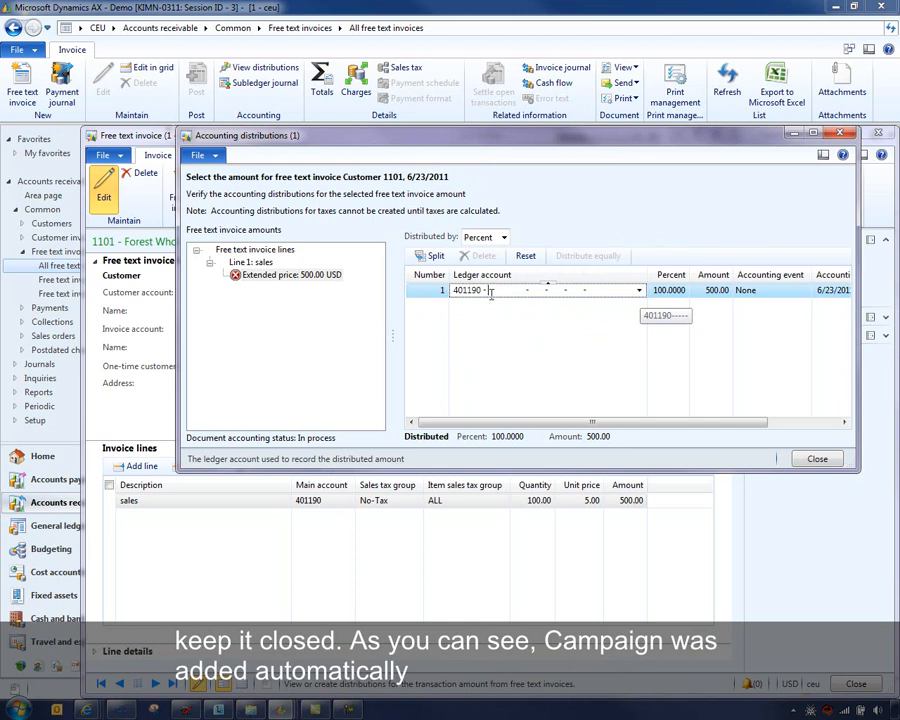
Set the distribution's ledger account segments to Department OU_2310, CostCenter OU_4571 and Region 1
{"action": "left_click", "coordinate": [638, 290]}
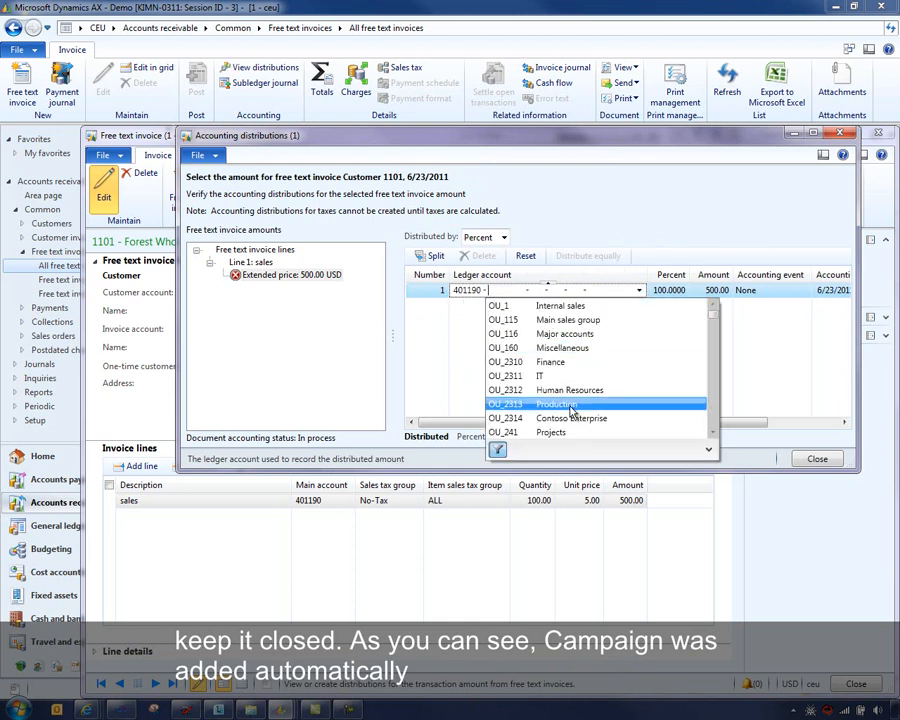
{"action": "left_click", "coordinate": [540, 362]}
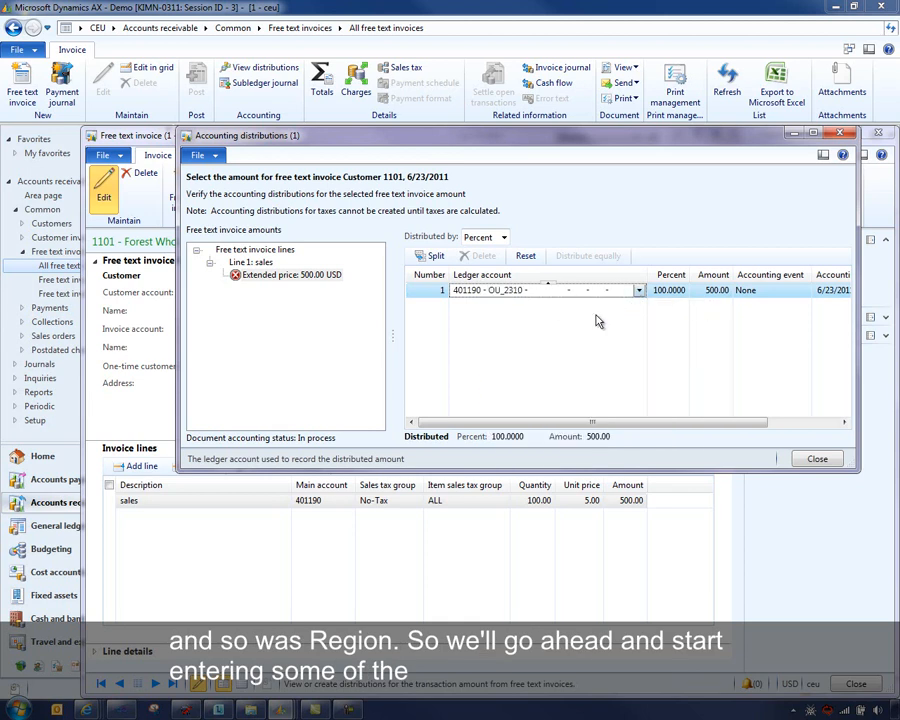
{"action": "left_click", "coordinate": [638, 290]}
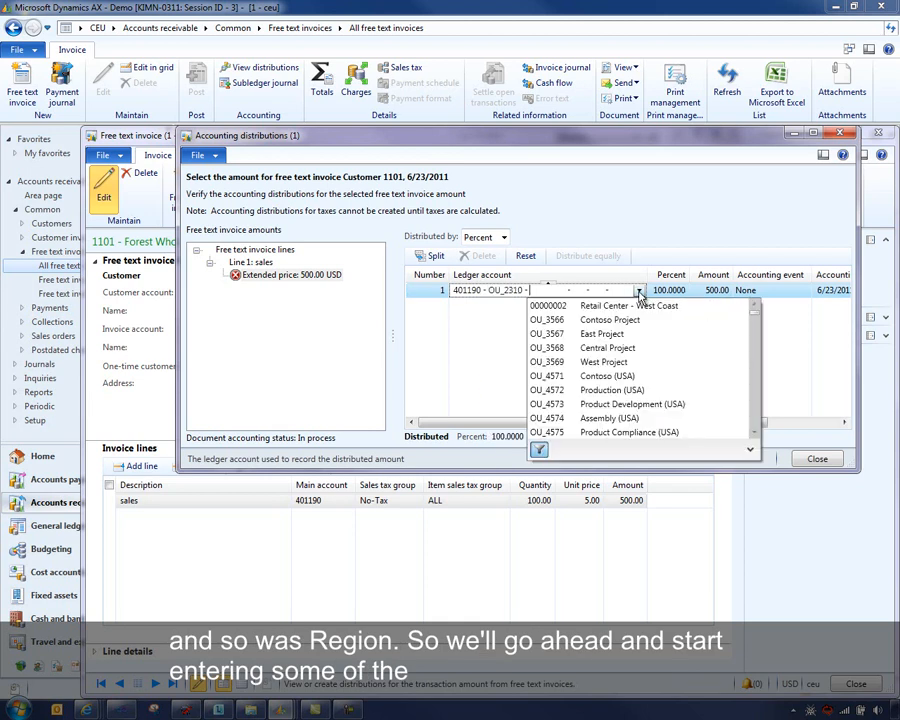
{"action": "left_click", "coordinate": [600, 377]}
{"action": "left_click", "coordinate": [638, 290]}
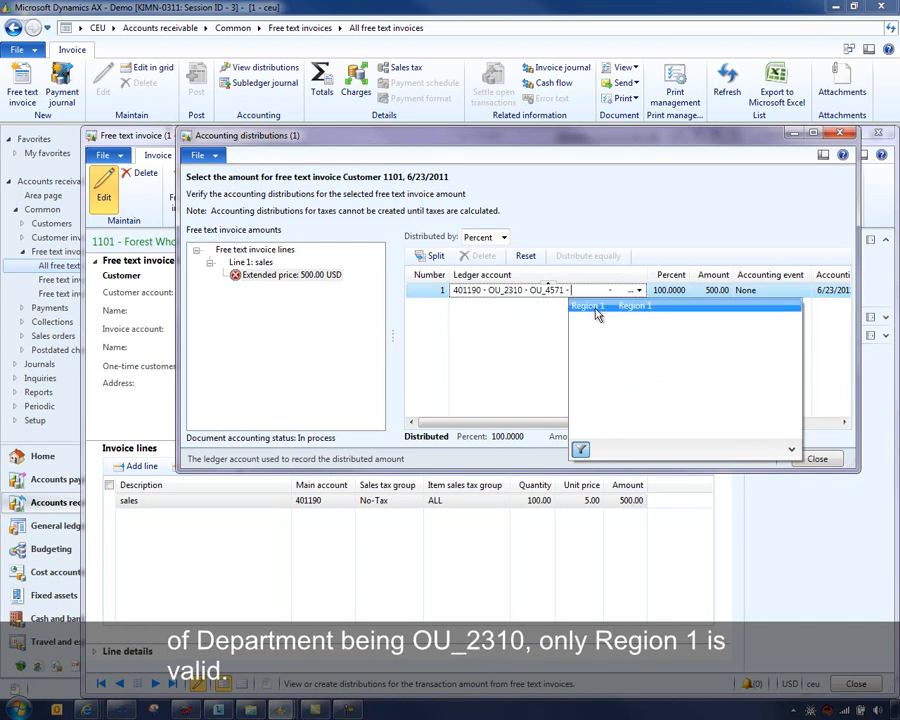
{"action": "left_click", "coordinate": [595, 307]}
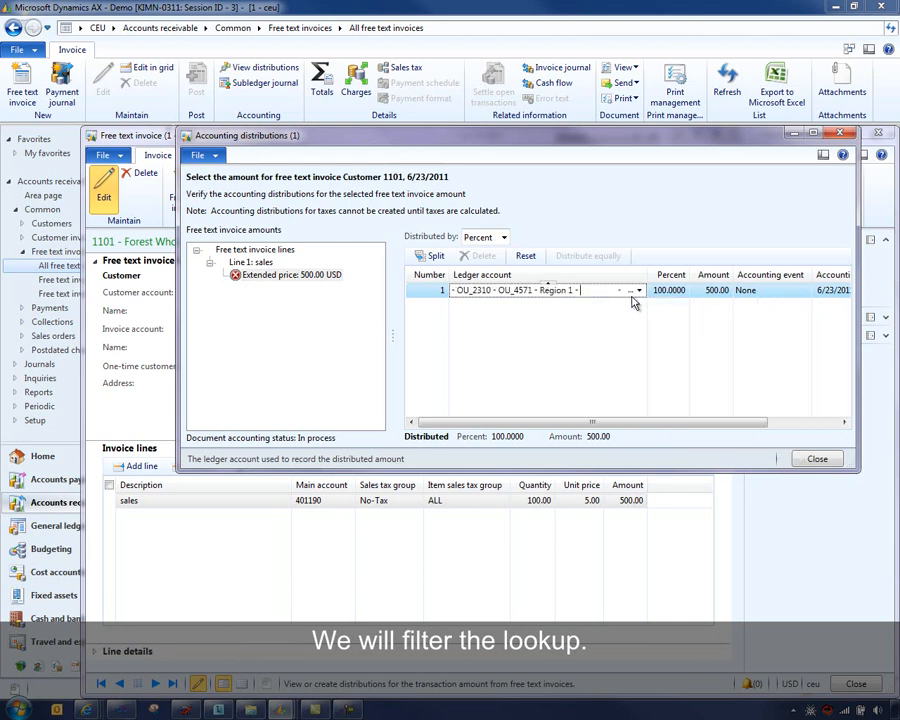
Complete the ledger account with the "Customer Vis..." ExpensePurpose and Campaign 8003, Speaker promotion, and close the distributions and the invoice
{"action": "left_click", "coordinate": [604, 318]}
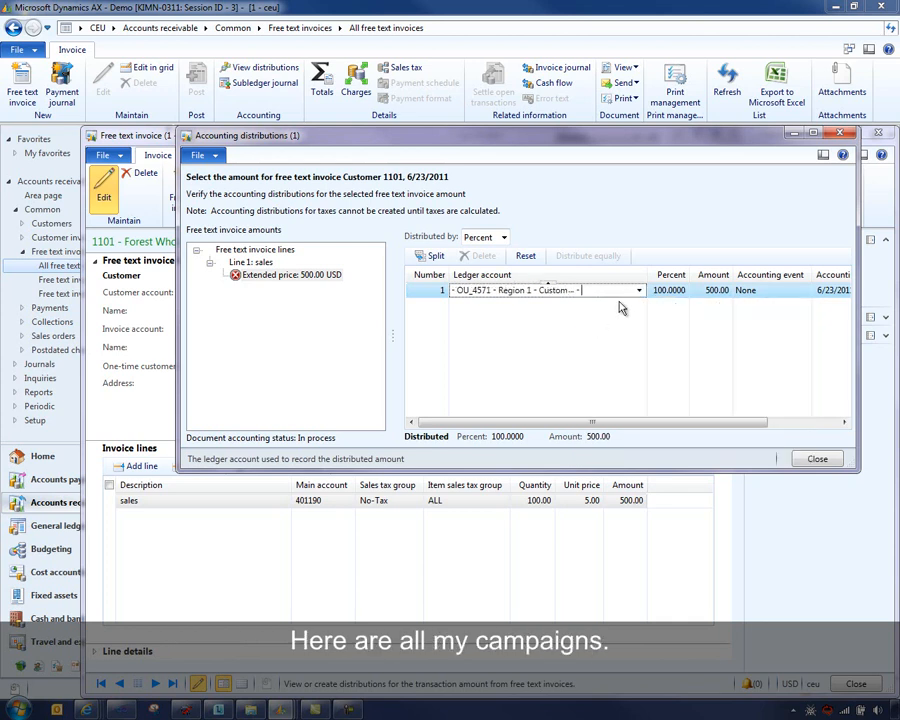
{"action": "left_click", "coordinate": [640, 291]}
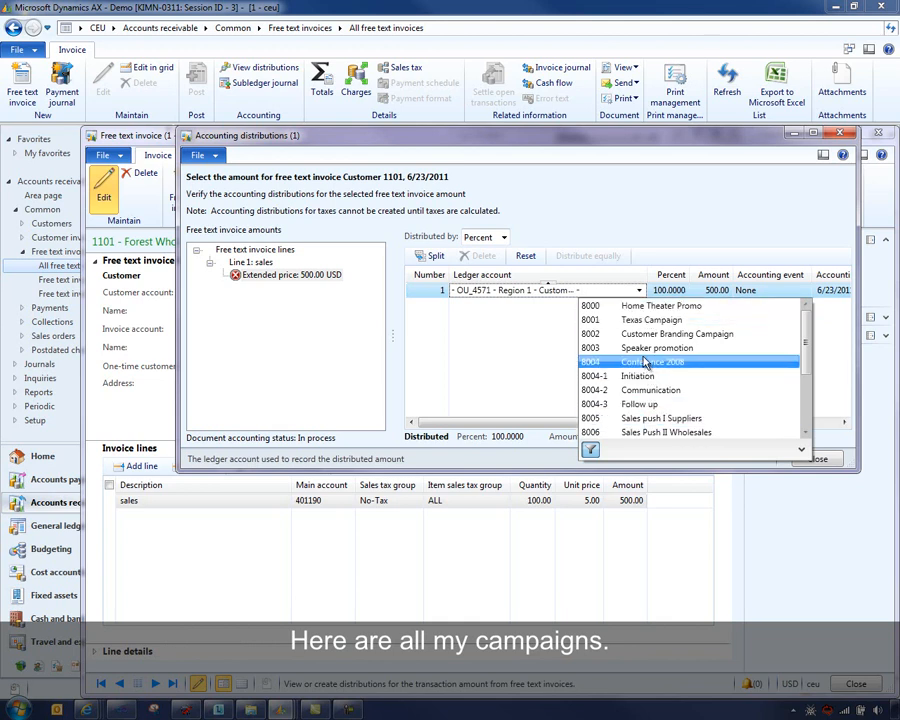
{"action": "left_click", "coordinate": [645, 349]}
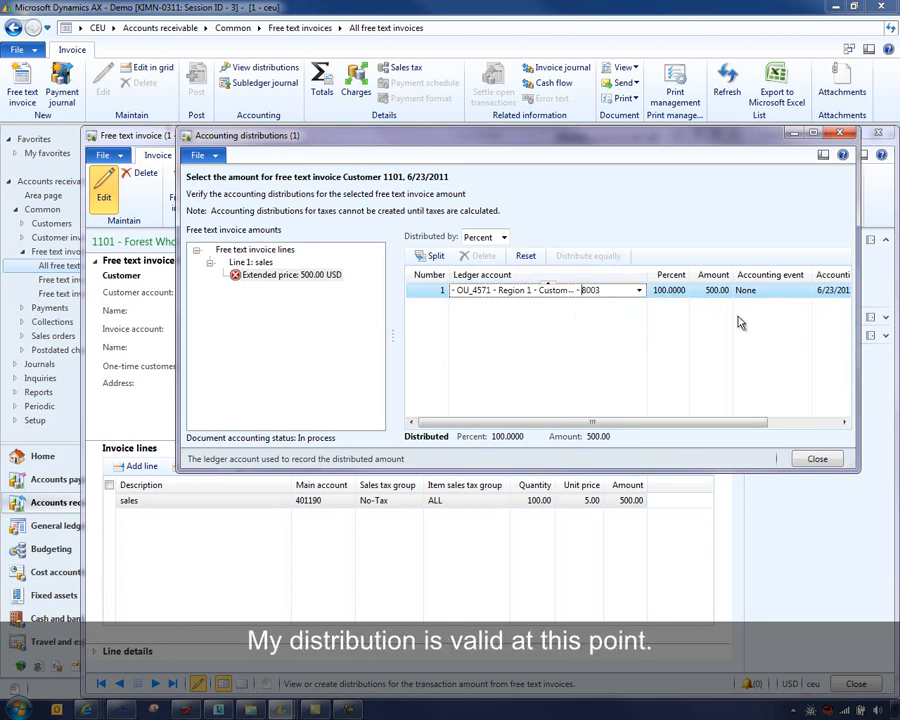
{"action": "key", "text": "Tab"}
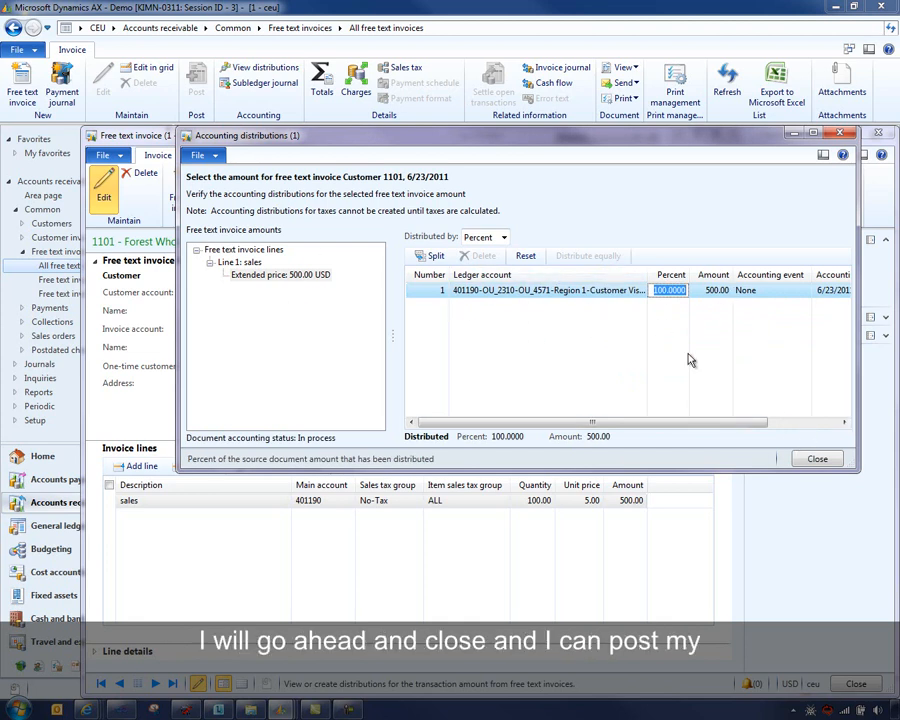
{"action": "left_click", "coordinate": [817, 459]}
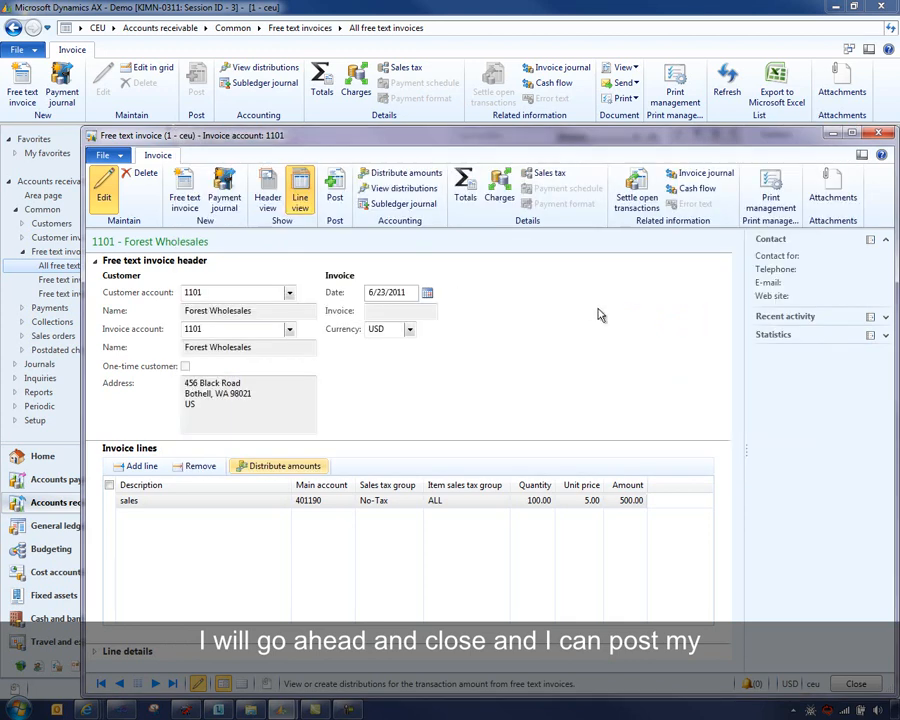
{"action": "left_click", "coordinate": [880, 134]}
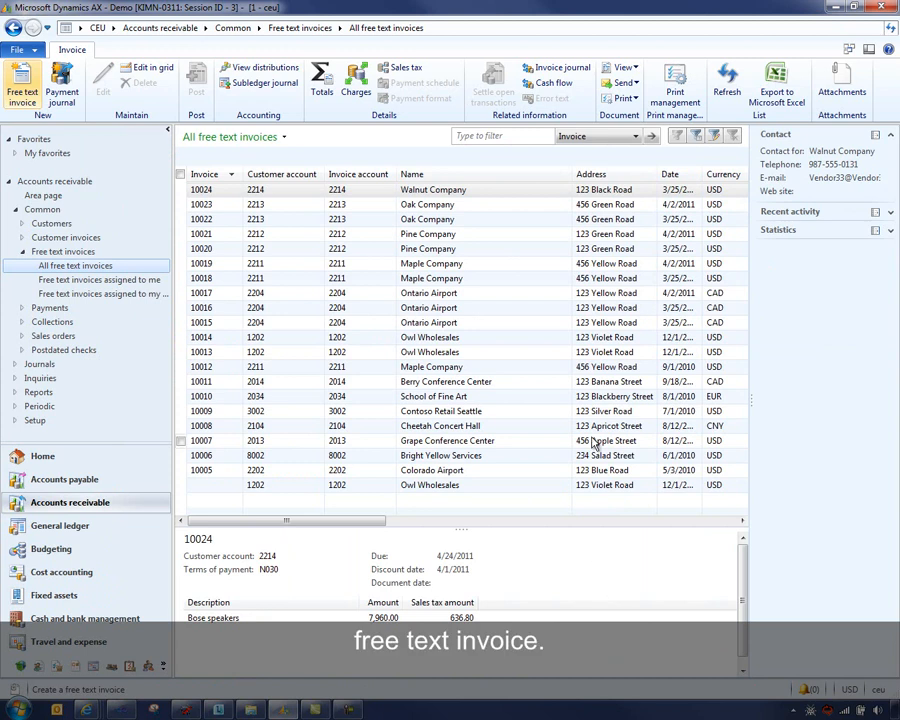